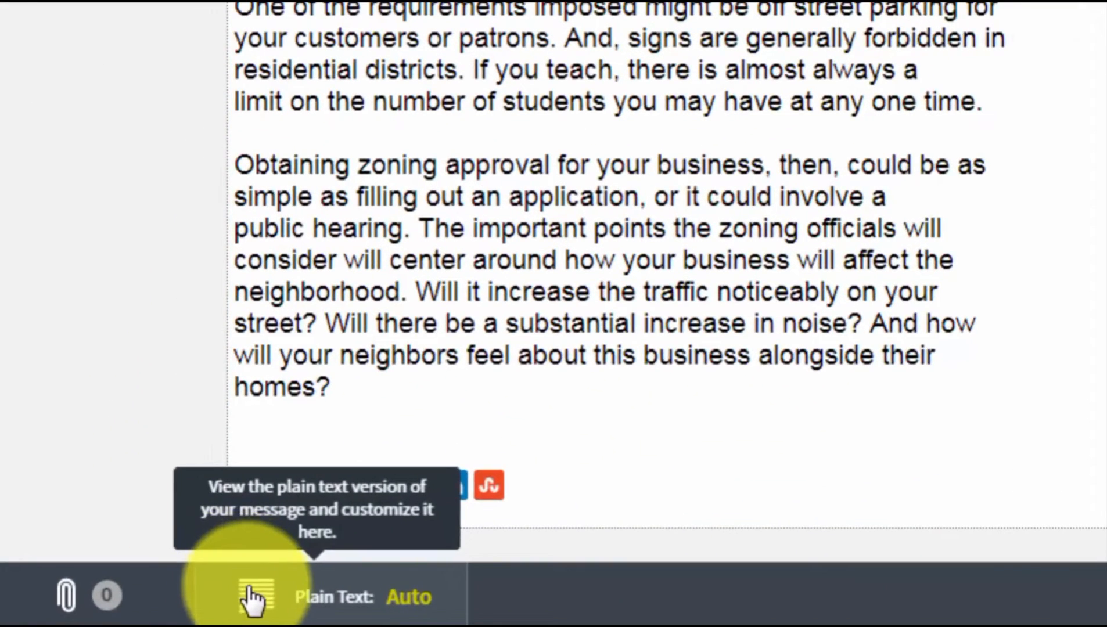
# - Switch the plain-text version to Custom, delete the extra blank lines after the greeting and paragraph, and save
pyautogui.click(247, 595)
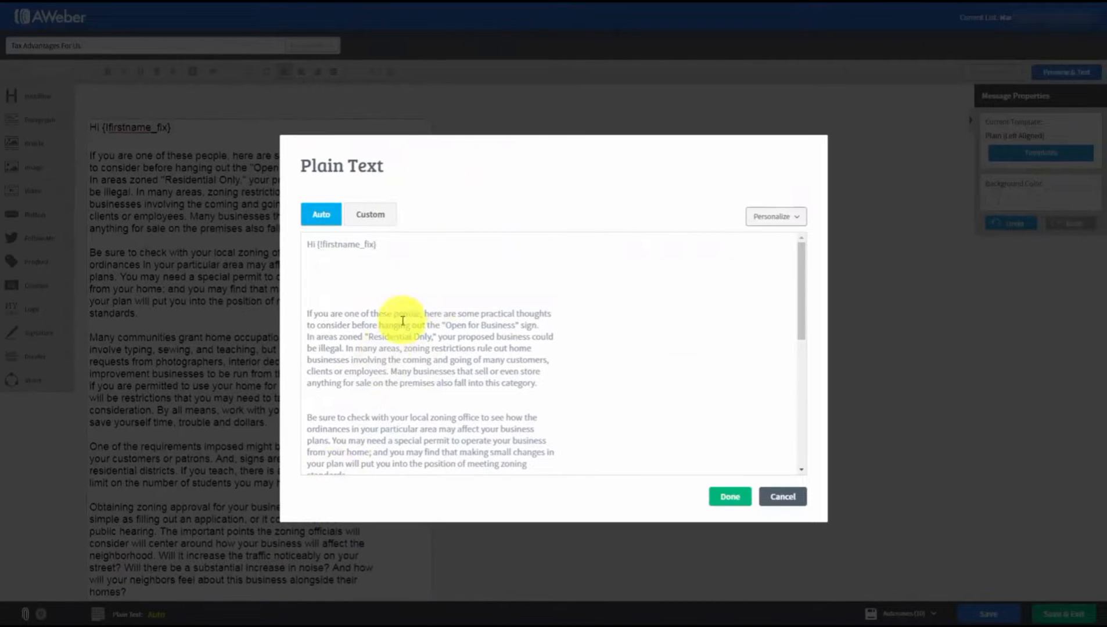
pyautogui.scroll(-6, 413, 297)
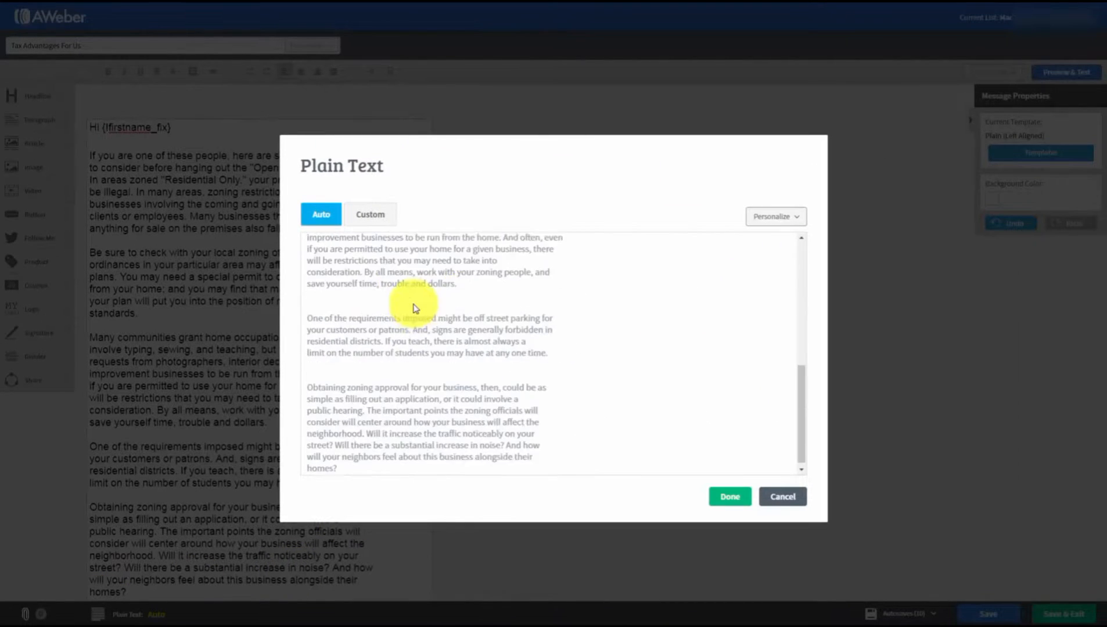
pyautogui.scroll(5, 415, 316)
pyautogui.scroll(2, 414, 316)
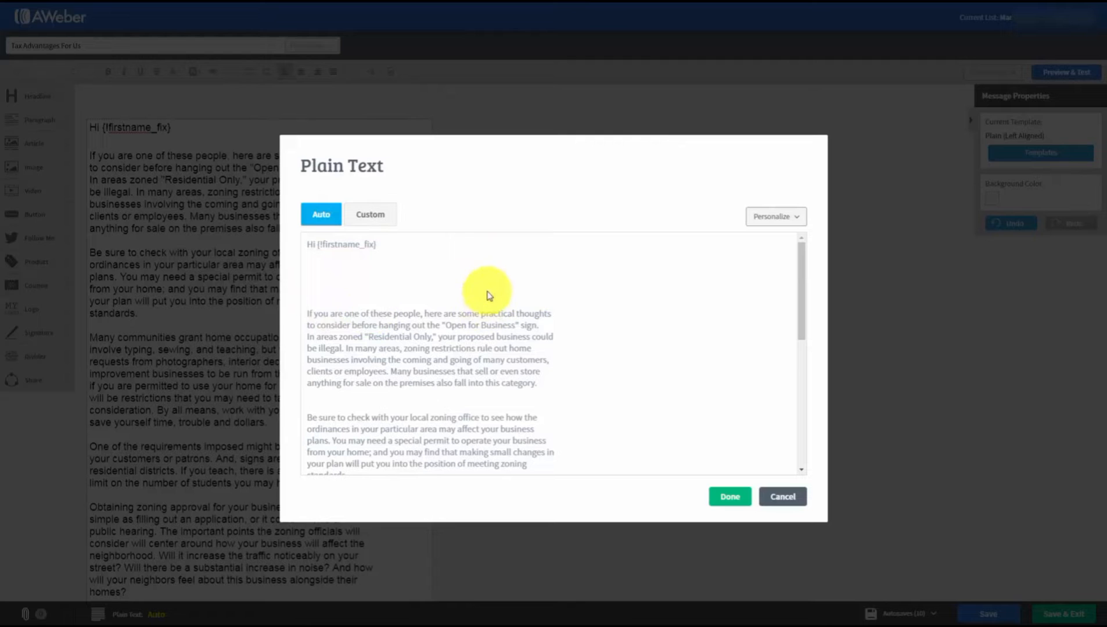
pyautogui.scroll(-5, 482, 308)
pyautogui.scroll(5, 479, 334)
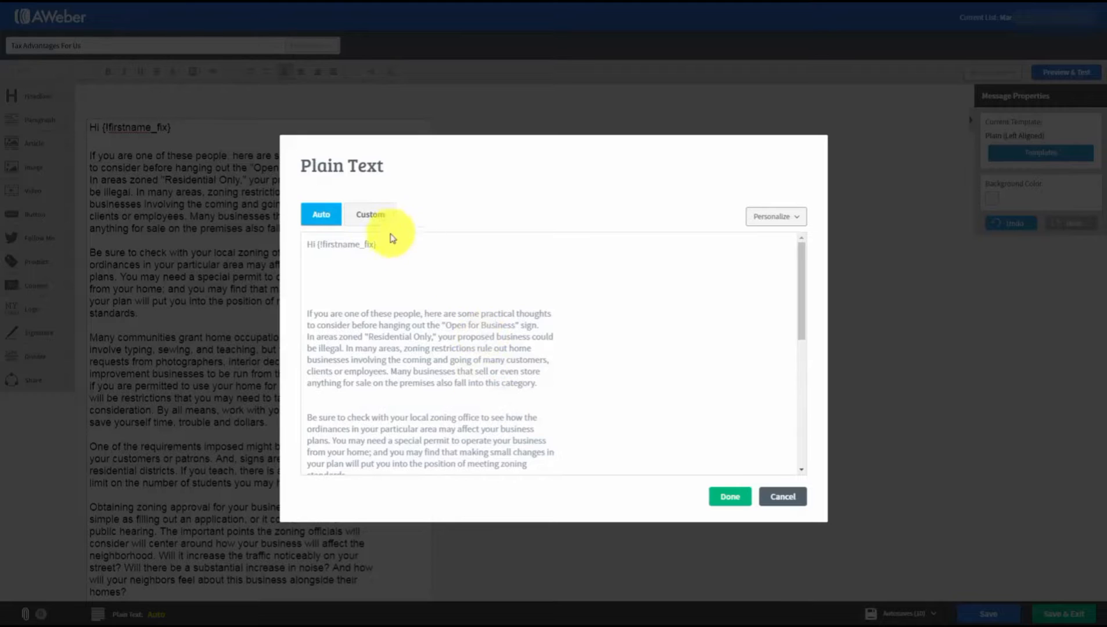
pyautogui.click(364, 218)
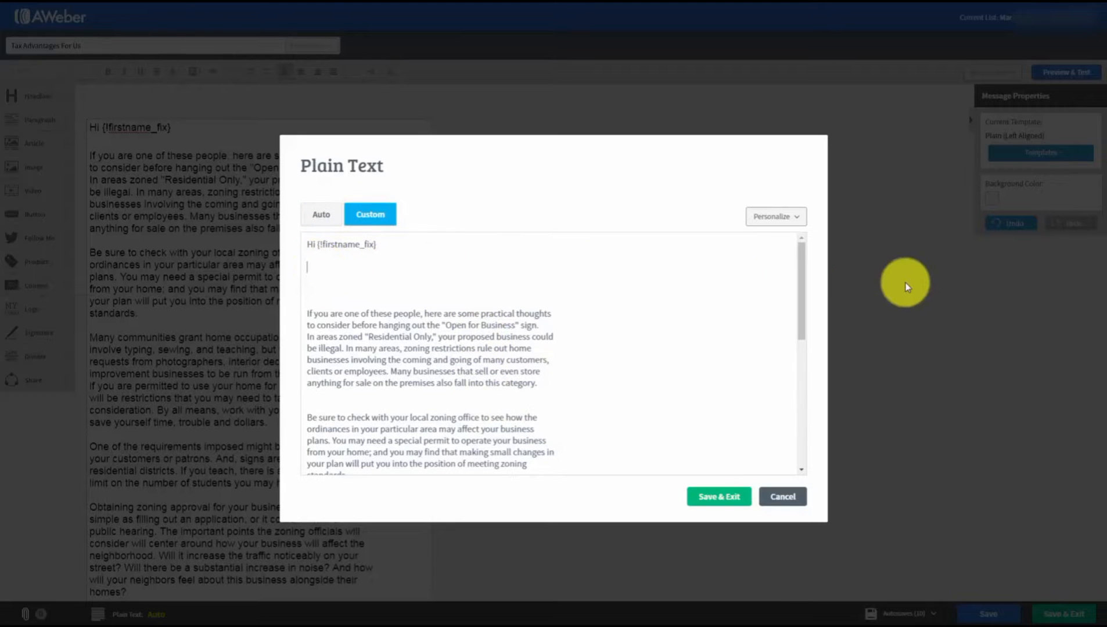
pyautogui.press('Delete')
pyautogui.press('Delete')
pyautogui.press('Delete')
pyautogui.press('Delete')
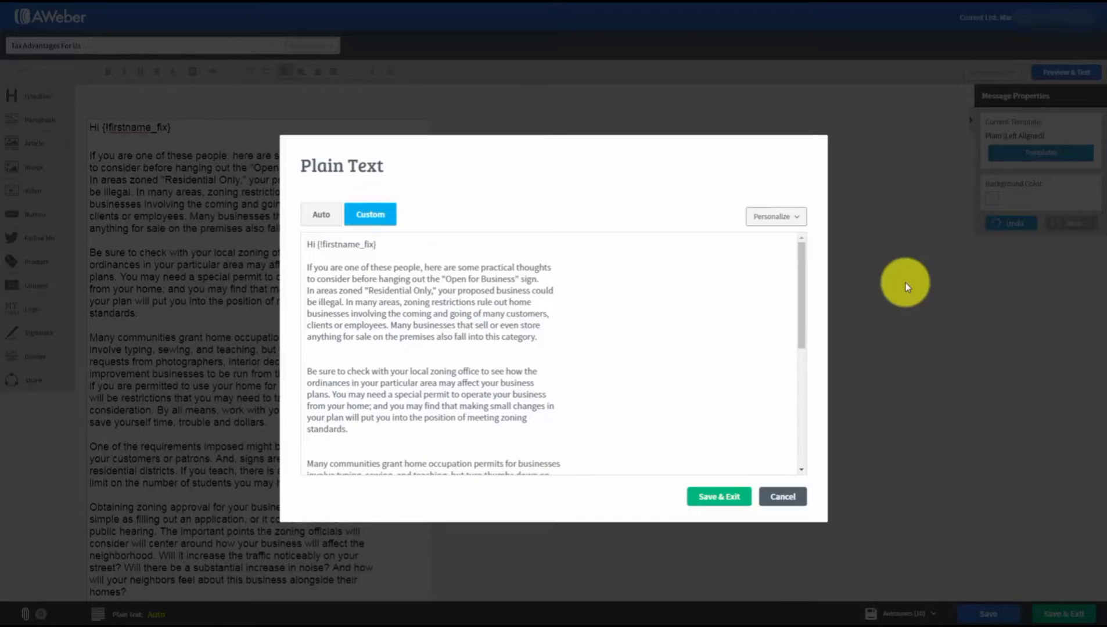
pyautogui.click(322, 361)
pyautogui.press('Delete')
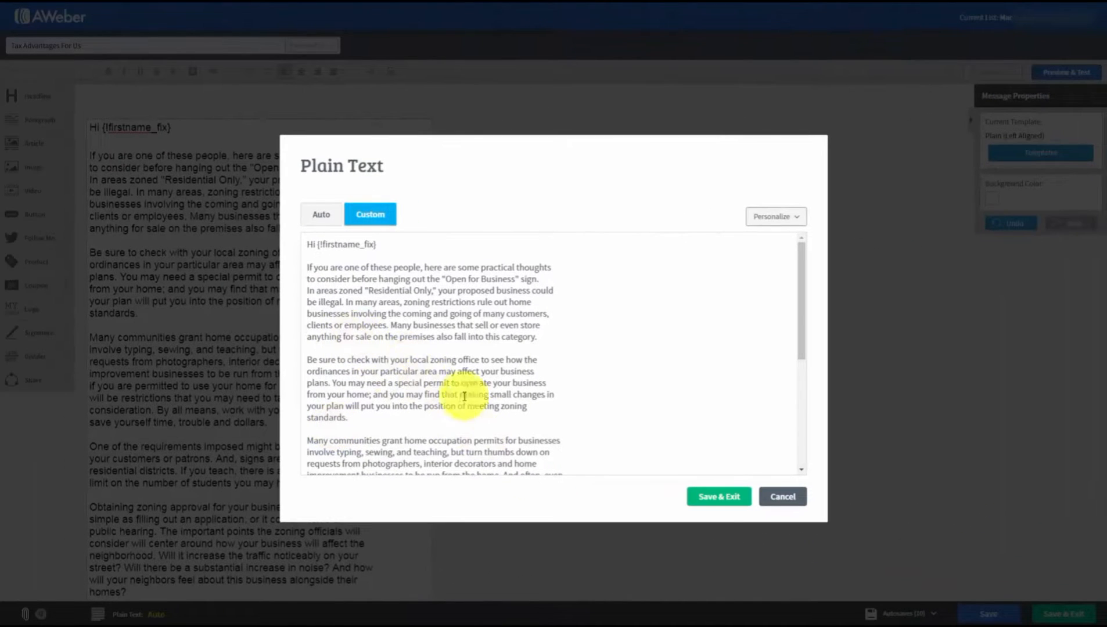
pyautogui.click(708, 498)
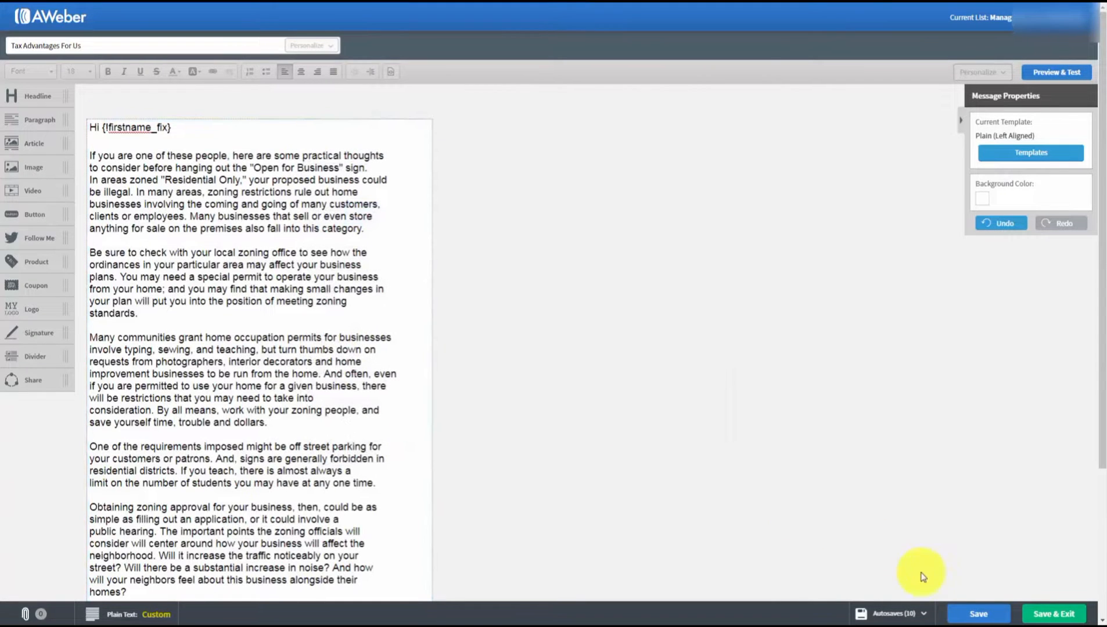
# - Save the message and scroll through its Preview & Test page
pyautogui.click(963, 615)
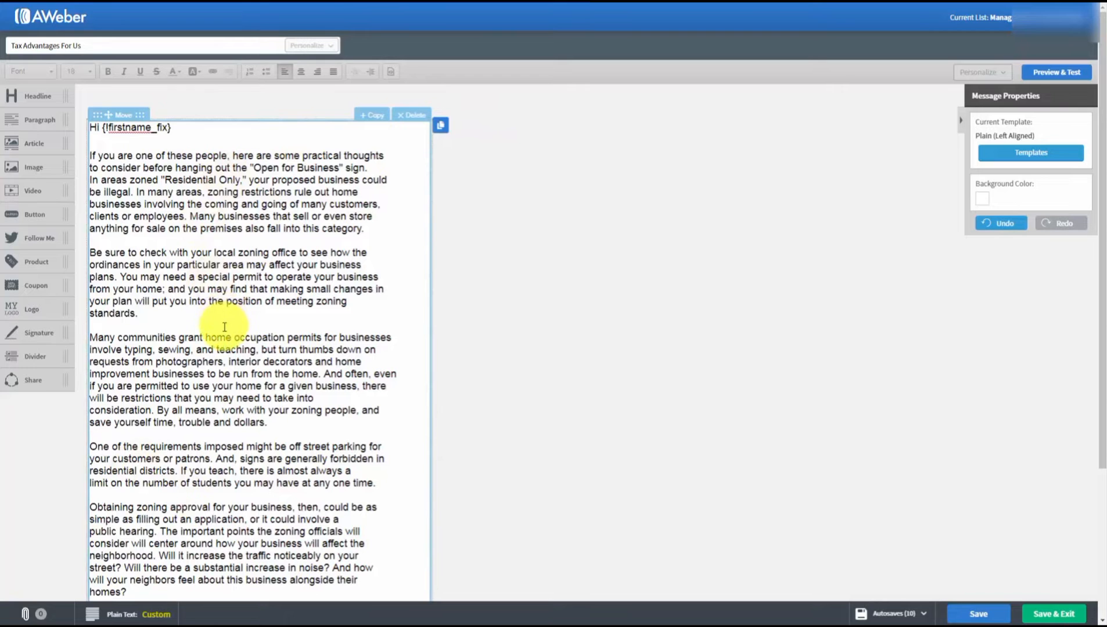
pyautogui.click(1046, 75)
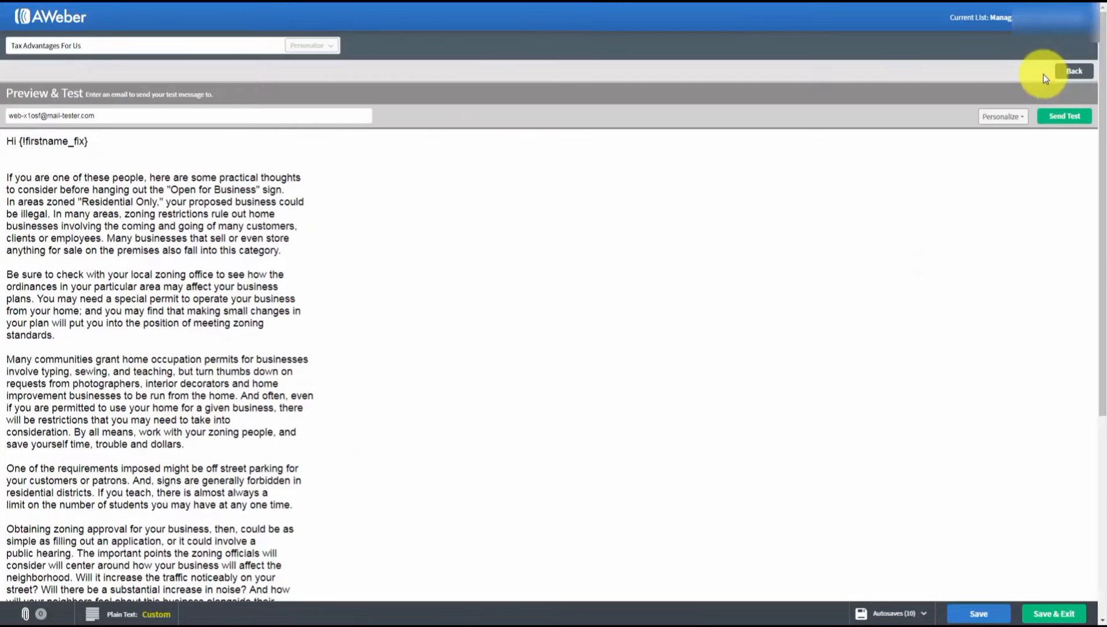
pyautogui.scroll(-5, 509, 268)
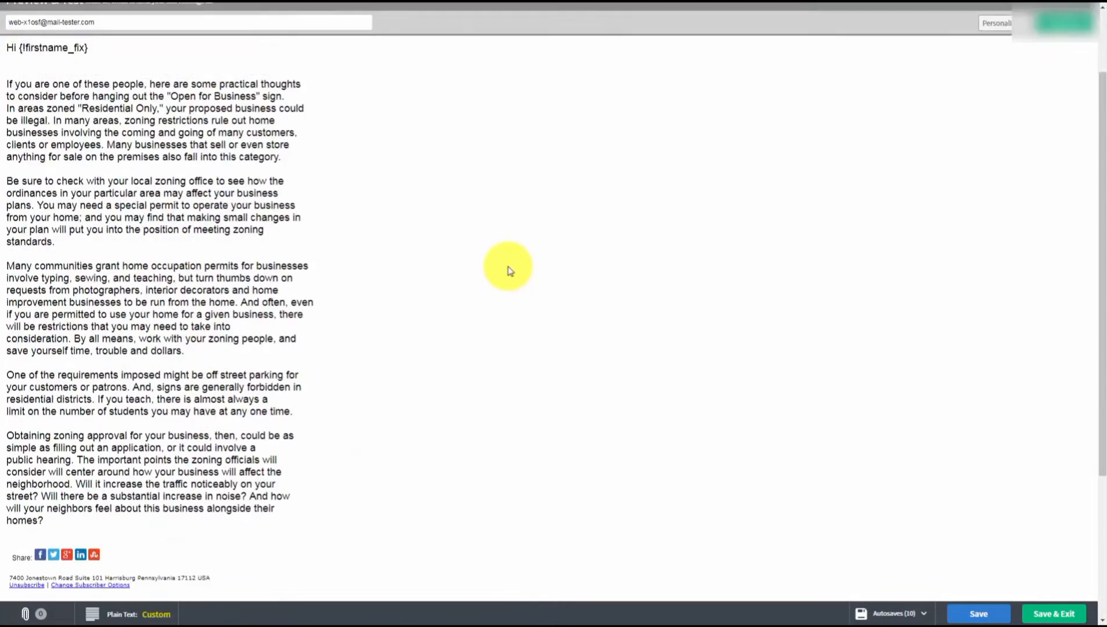
pyautogui.scroll(5, 508, 269)
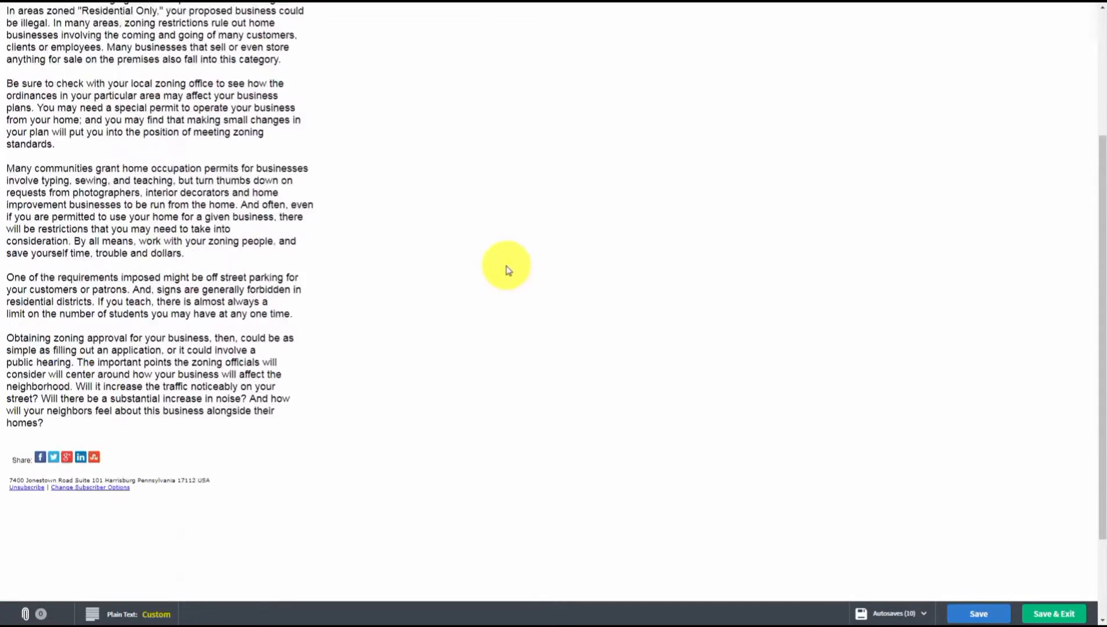
pyautogui.scroll(1, 508, 270)
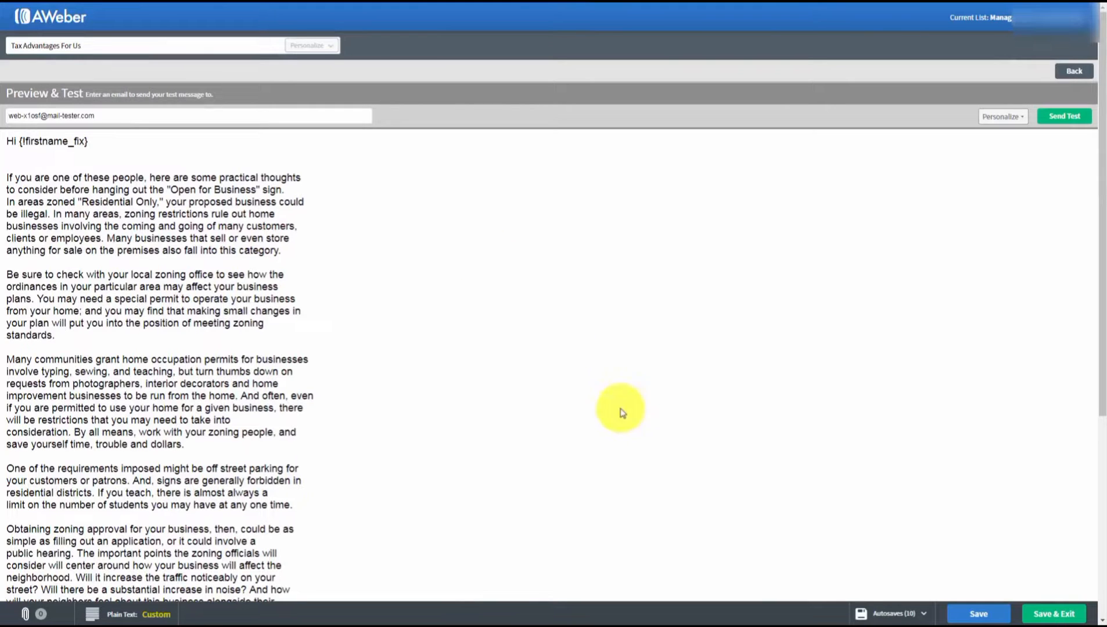
# - Save & Exit to the Drafts page and check the Copy to List and Send Options dropdowns
pyautogui.click(1037, 615)
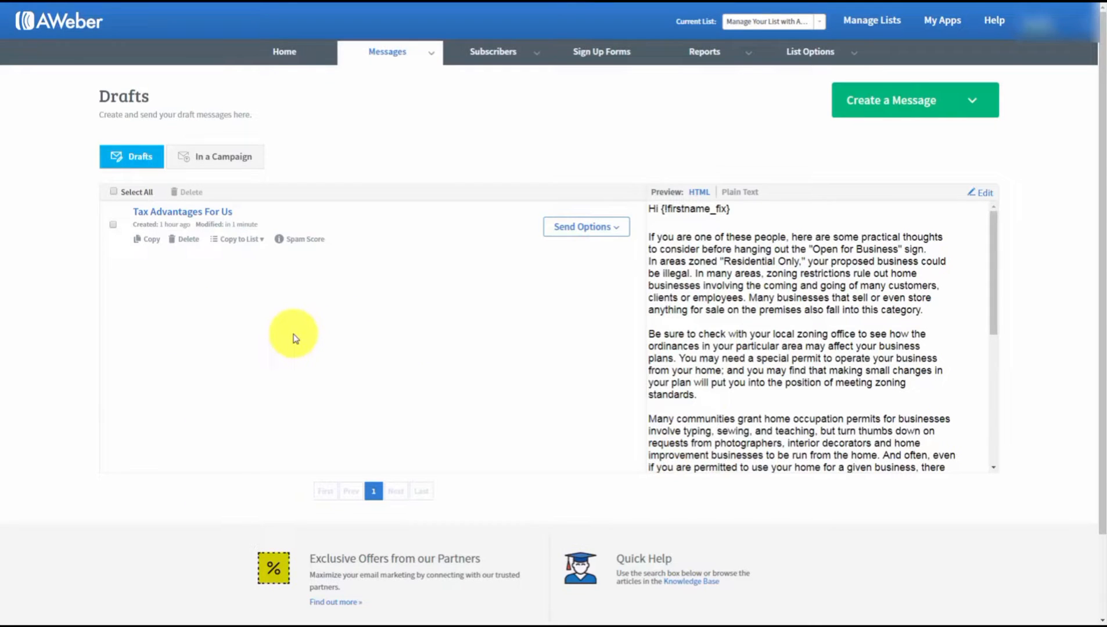
pyautogui.click(263, 241)
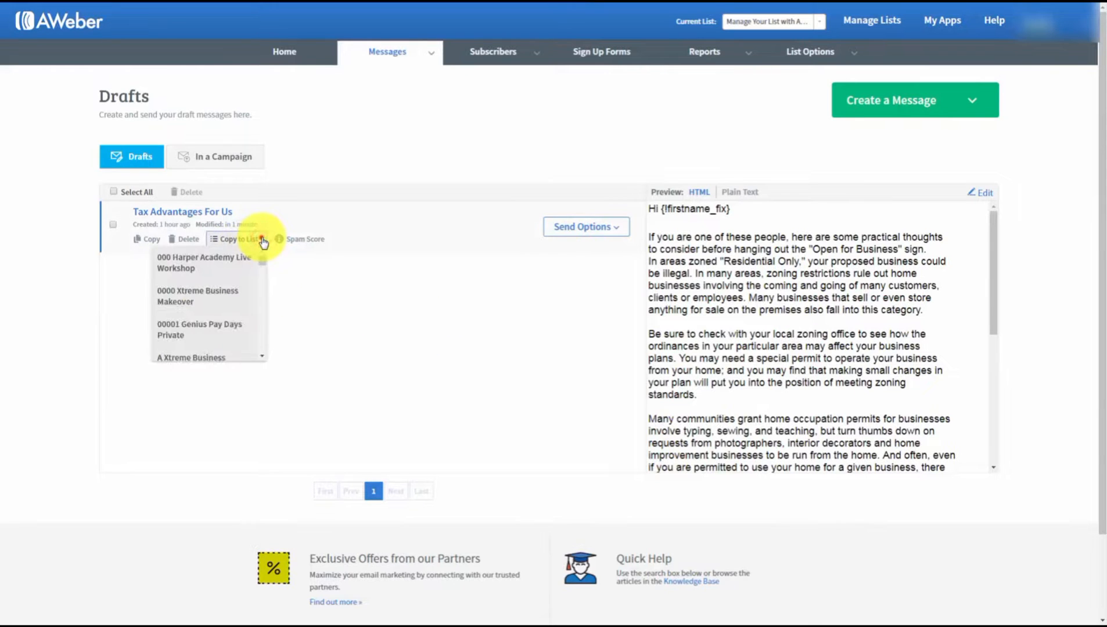
pyautogui.click(263, 241)
pyautogui.click(621, 234)
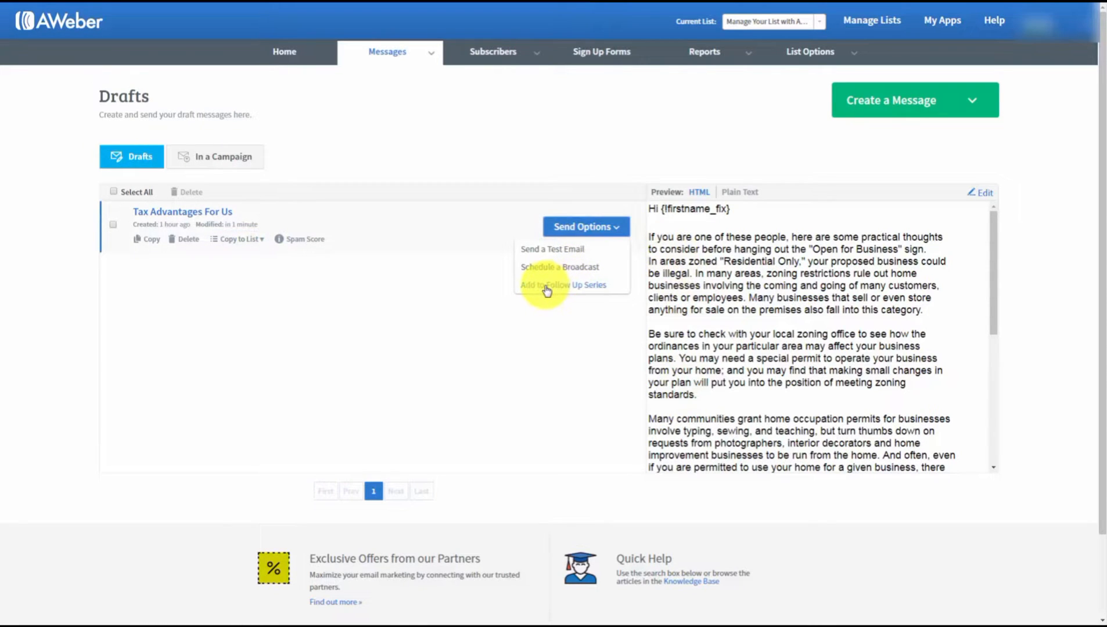
pyautogui.click(325, 288)
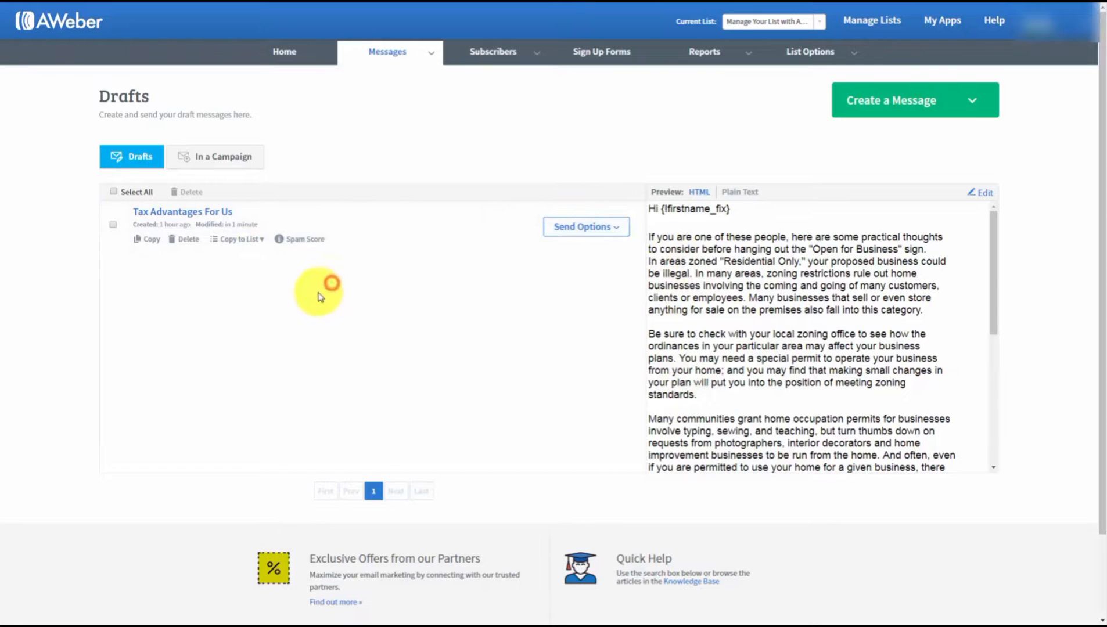
pyautogui.click(626, 235)
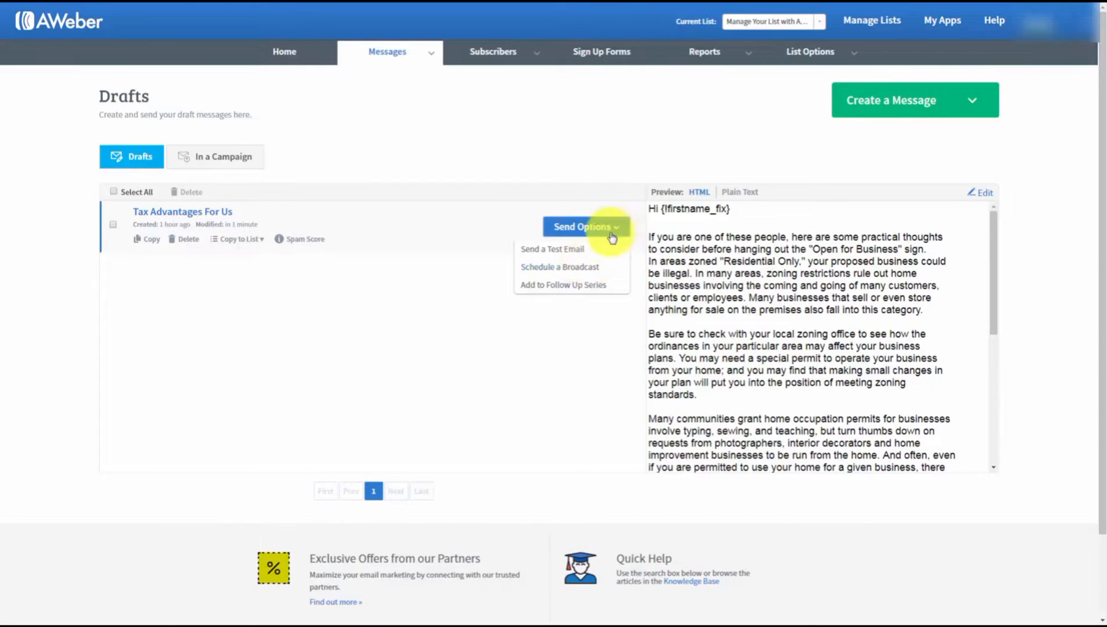
pyautogui.click(309, 288)
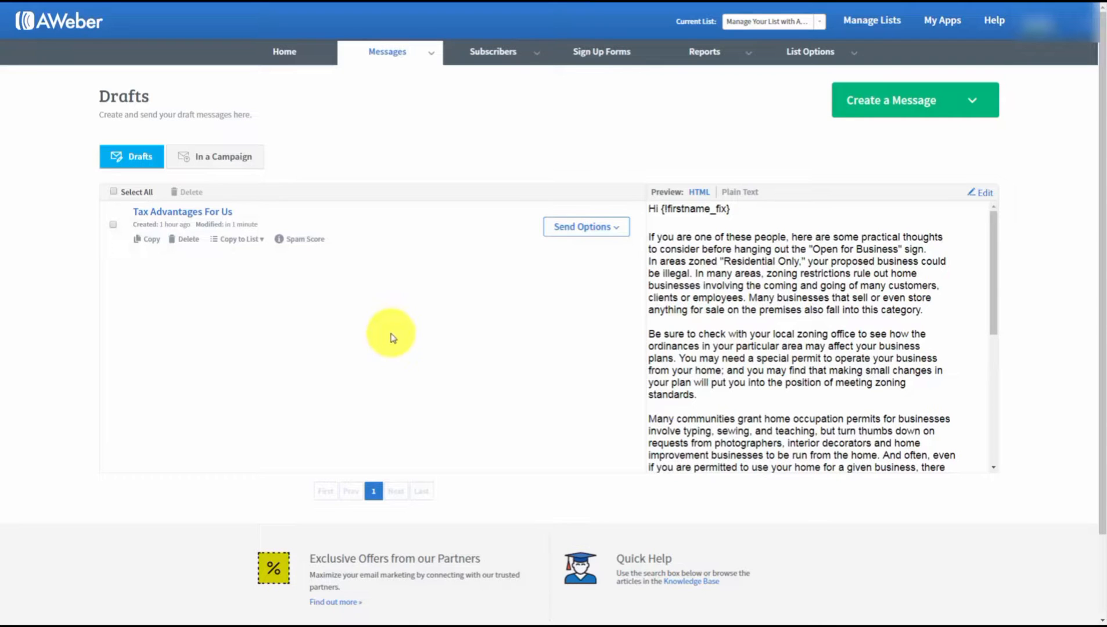
pyautogui.click(308, 239)
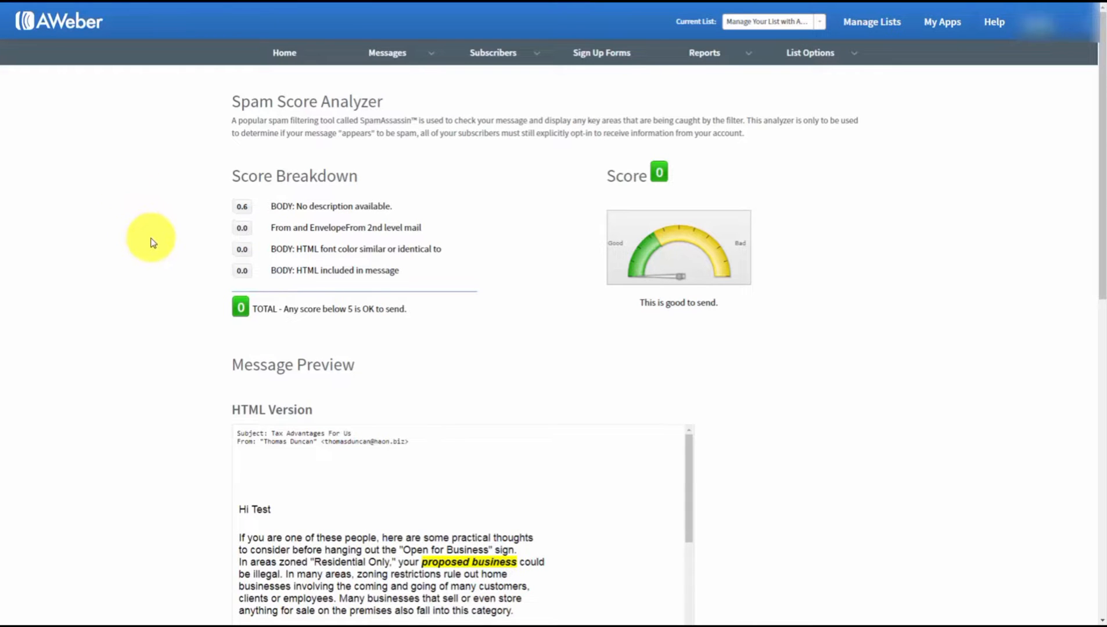
pyautogui.scroll(-10, 152, 242)
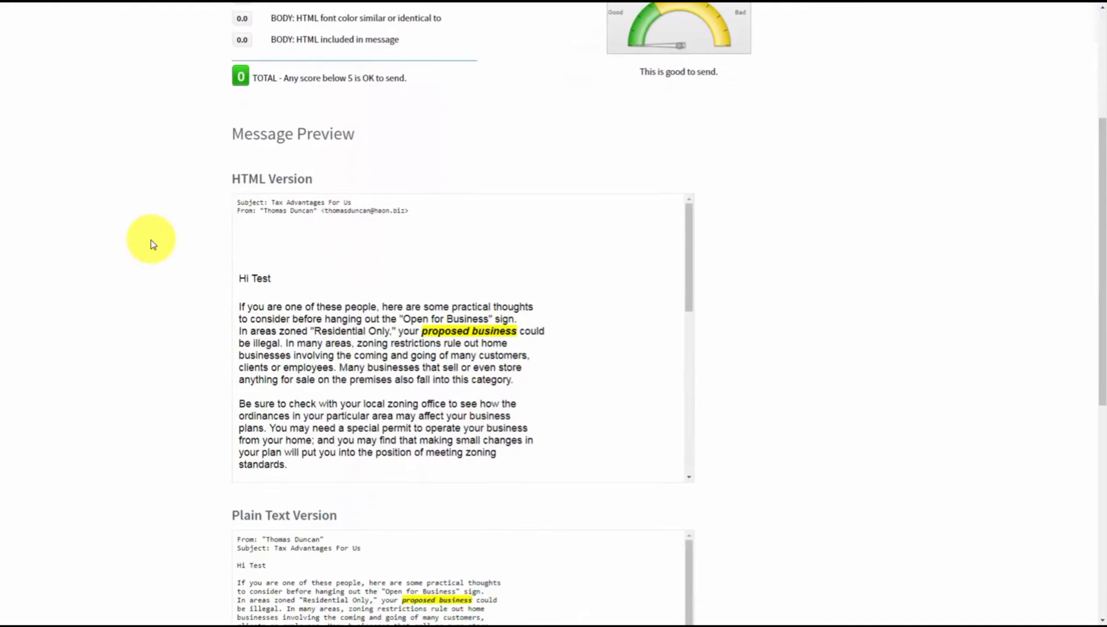
pyautogui.scroll(5, 149, 241)
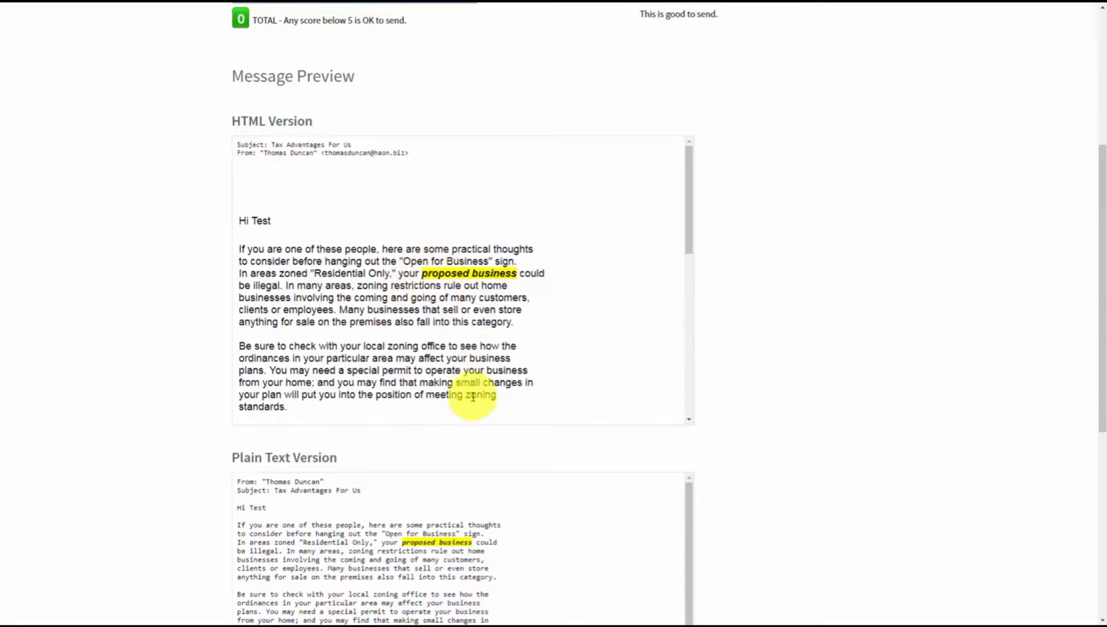
pyautogui.moveTo(693, 236)
pyautogui.mouseDown()
pyautogui.moveTo(684, 400)
pyautogui.moveTo(685, 223)
pyautogui.mouseUp()
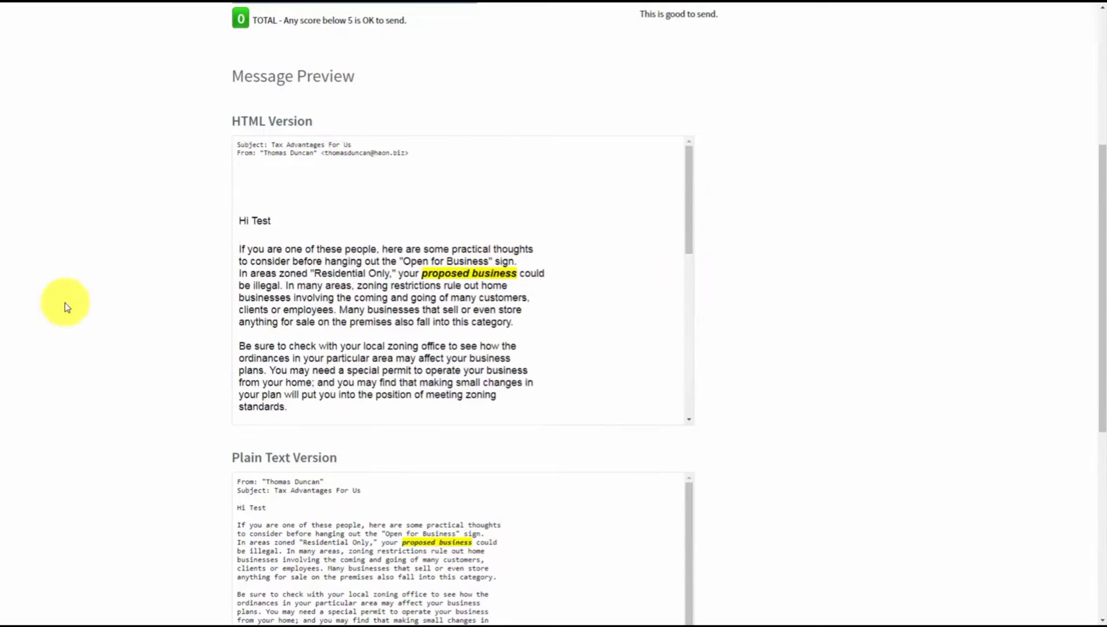
pyautogui.scroll(4, 112, 311)
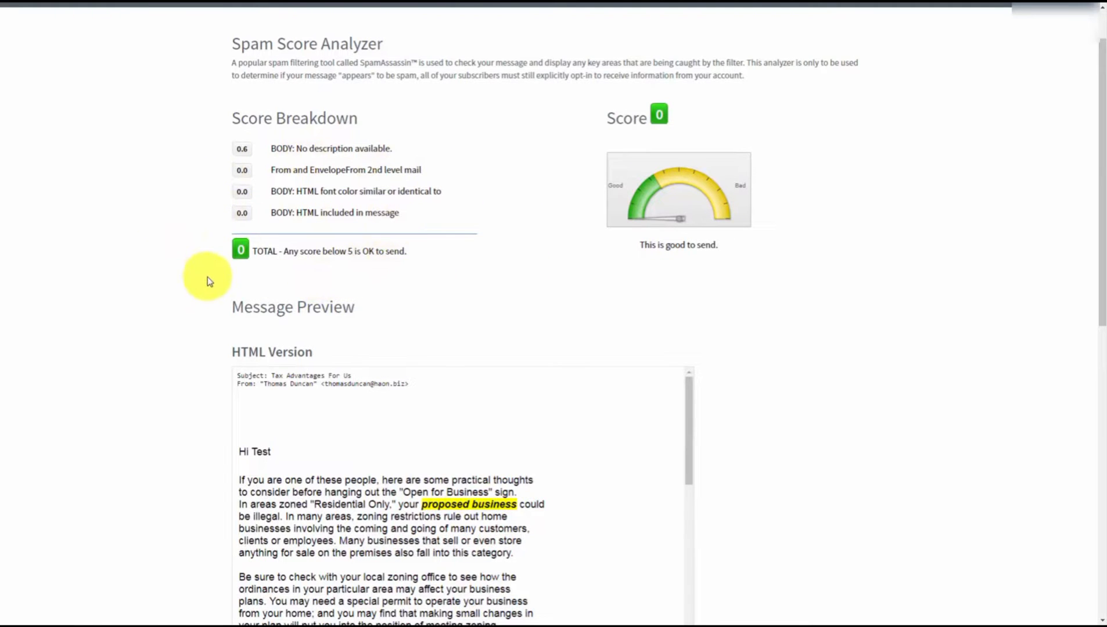
pyautogui.scroll(1, 211, 283)
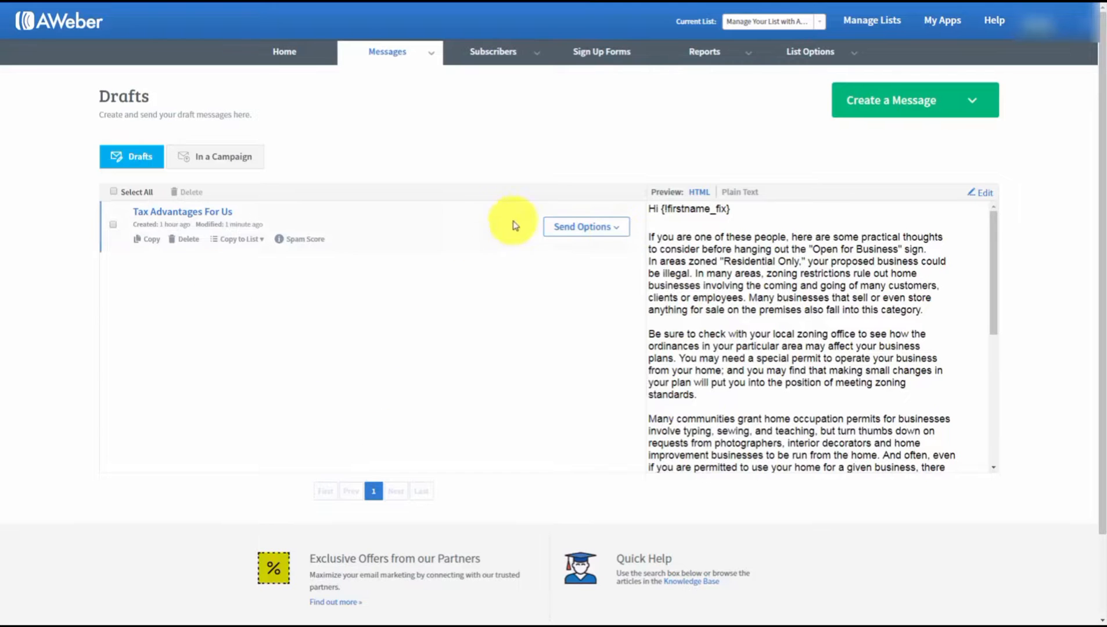
# - From Send Options, send a test email of the draft to your own address
pyautogui.click(614, 227)
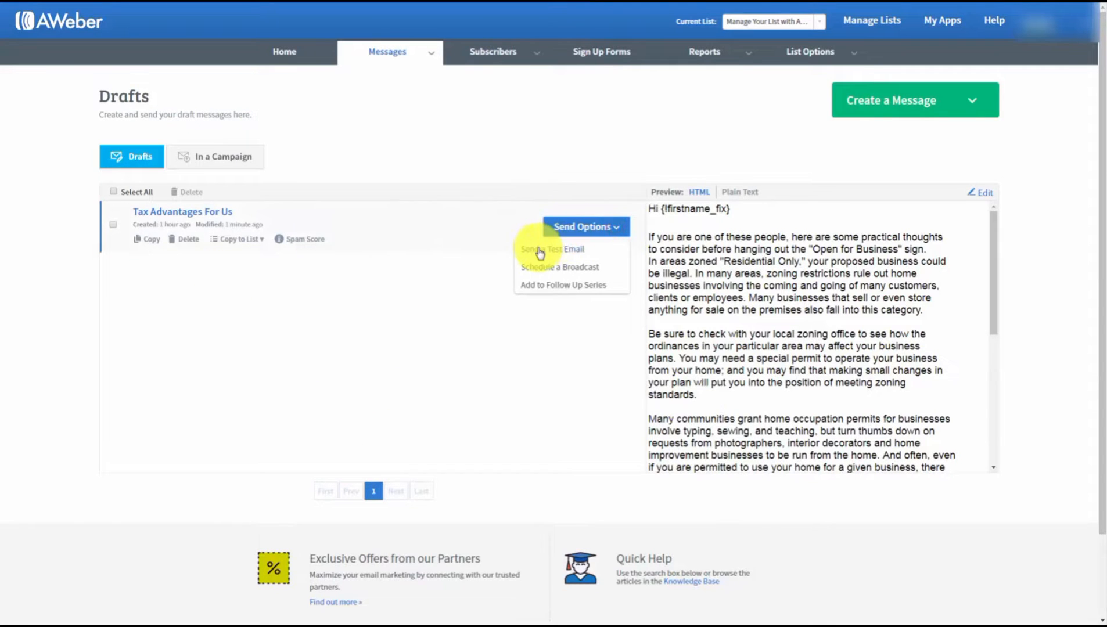
pyautogui.click(539, 252)
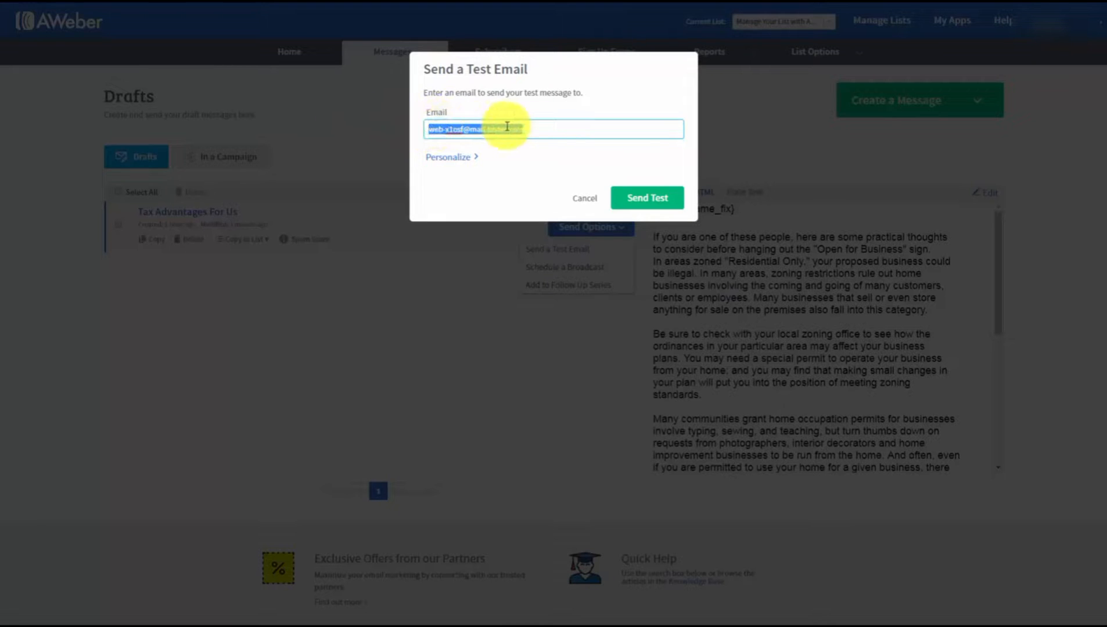
pyautogui.write('tho')
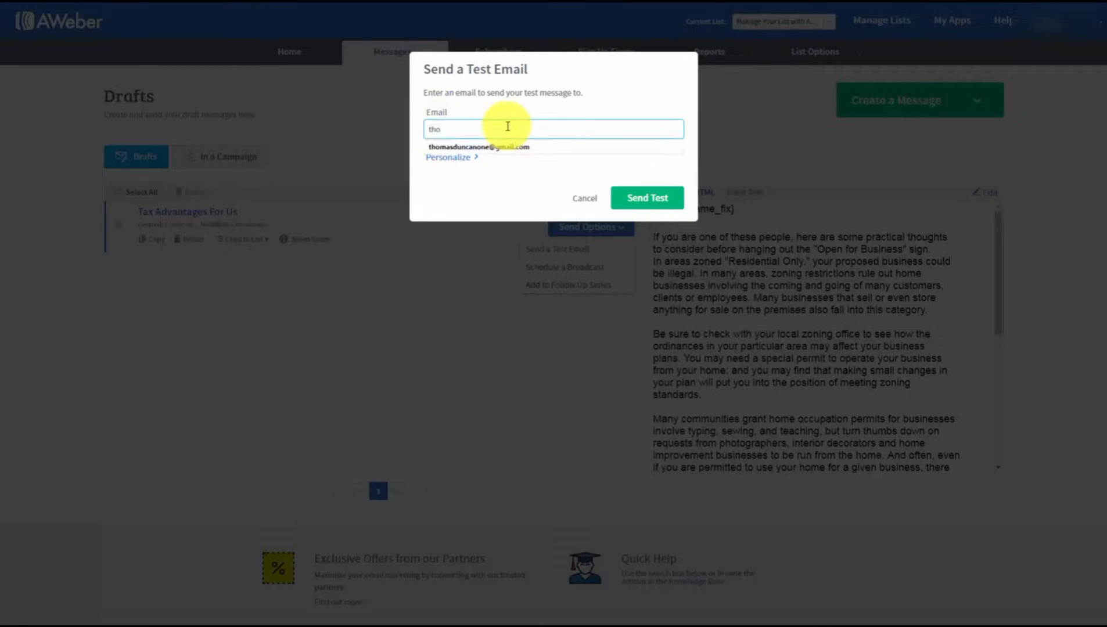
pyautogui.click(501, 147)
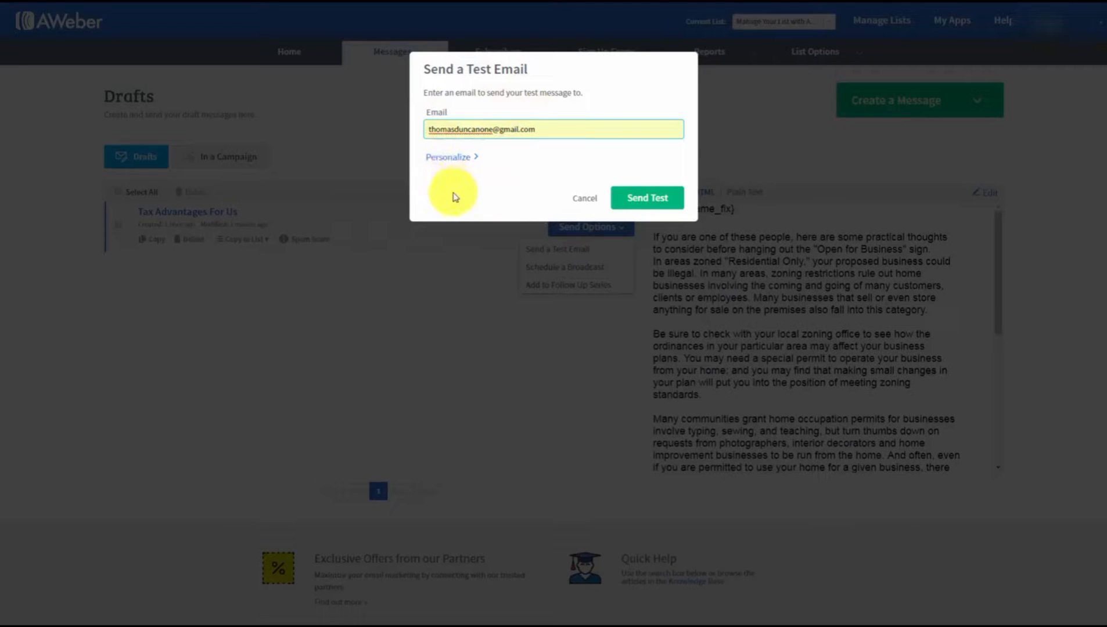
pyautogui.click(641, 199)
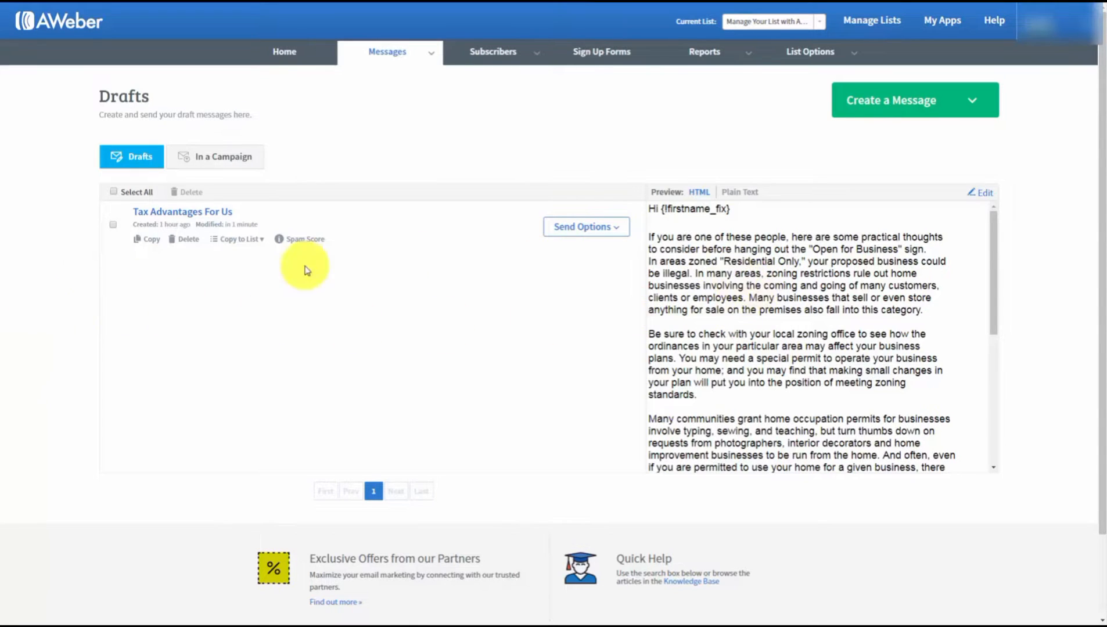
pyautogui.click(984, 197)
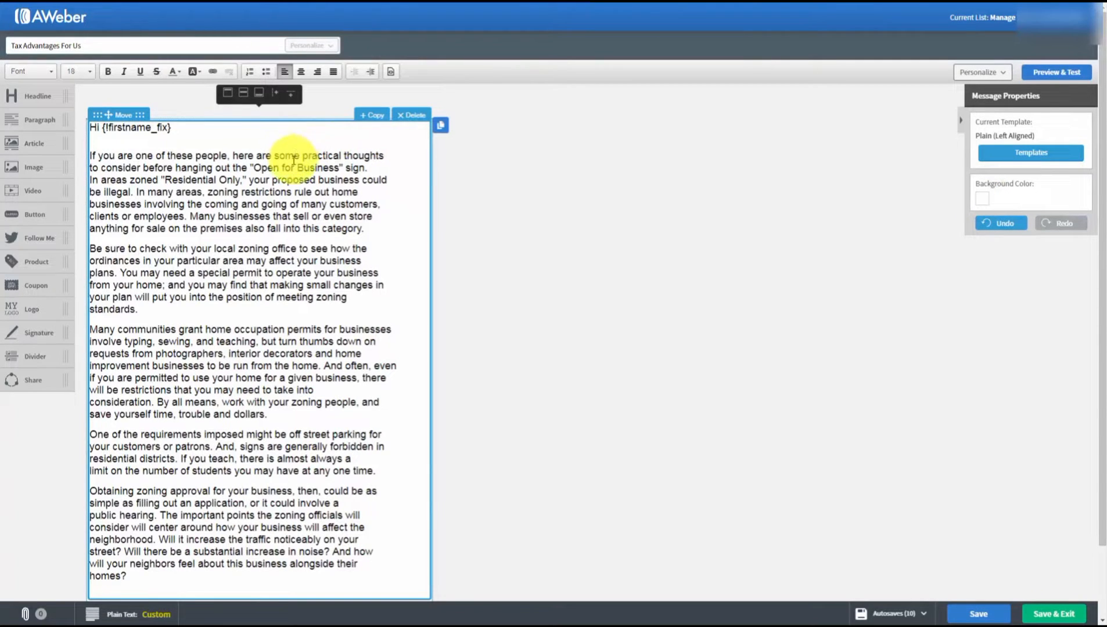
pyautogui.click(371, 230)
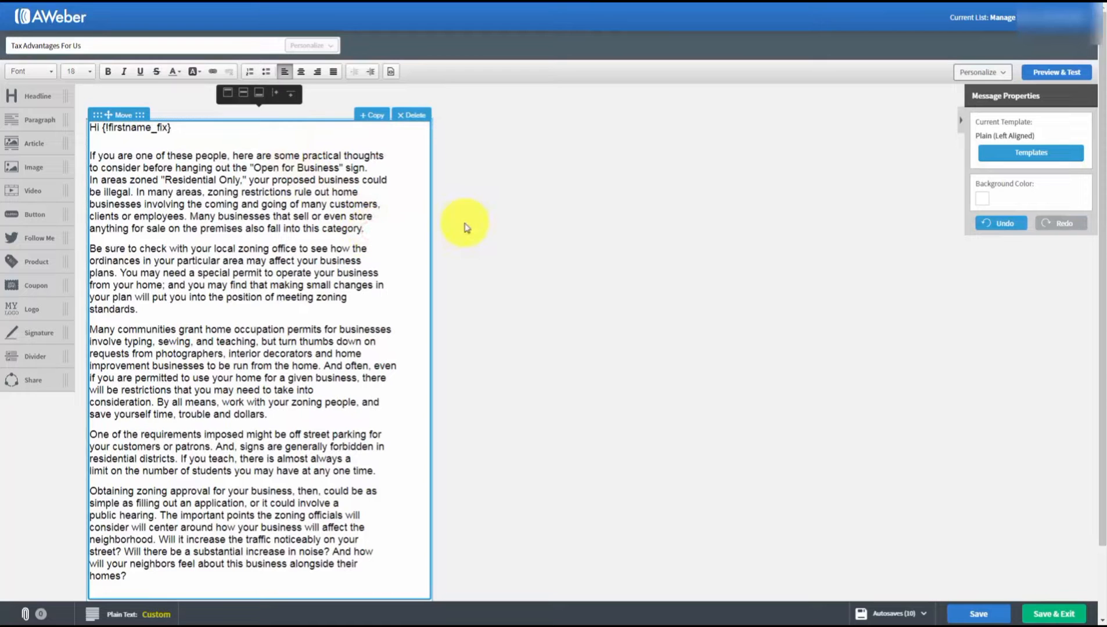
pyautogui.press('Return')
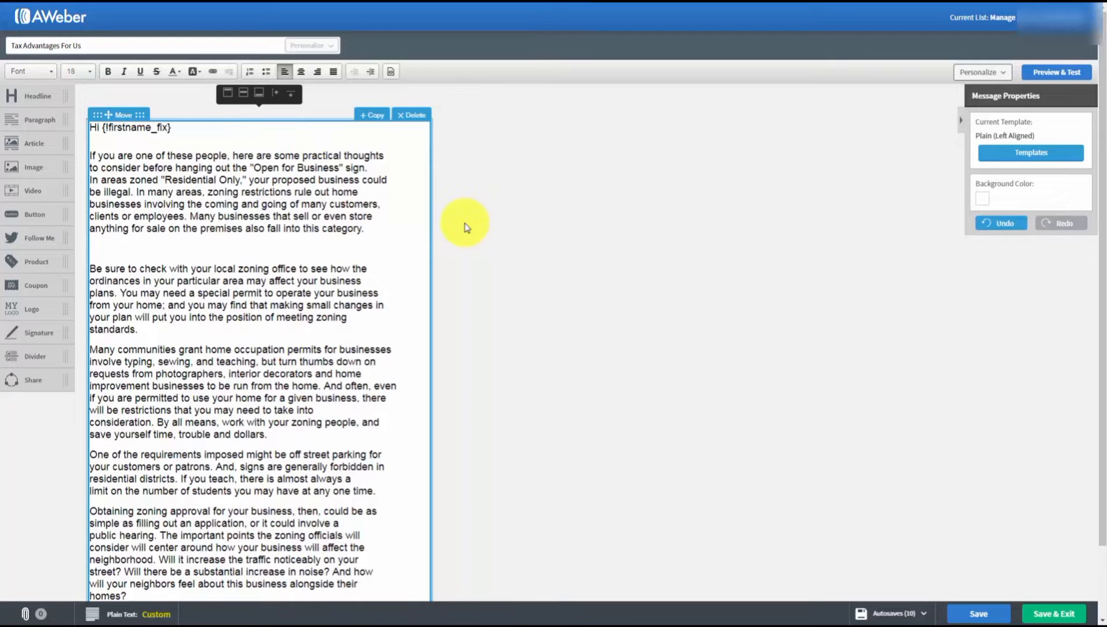
pyautogui.write('http://hatton.biz/cfwop/')
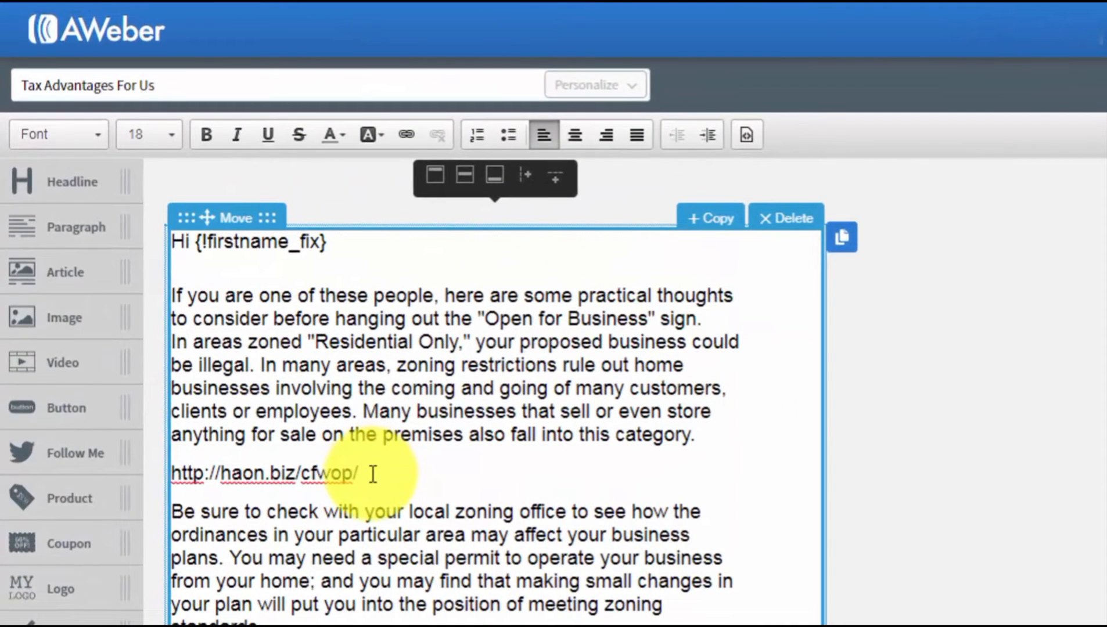
pyautogui.moveTo(372, 474); pyautogui.dragTo(178, 470)
pyautogui.hotkey('ctrl', 'c')
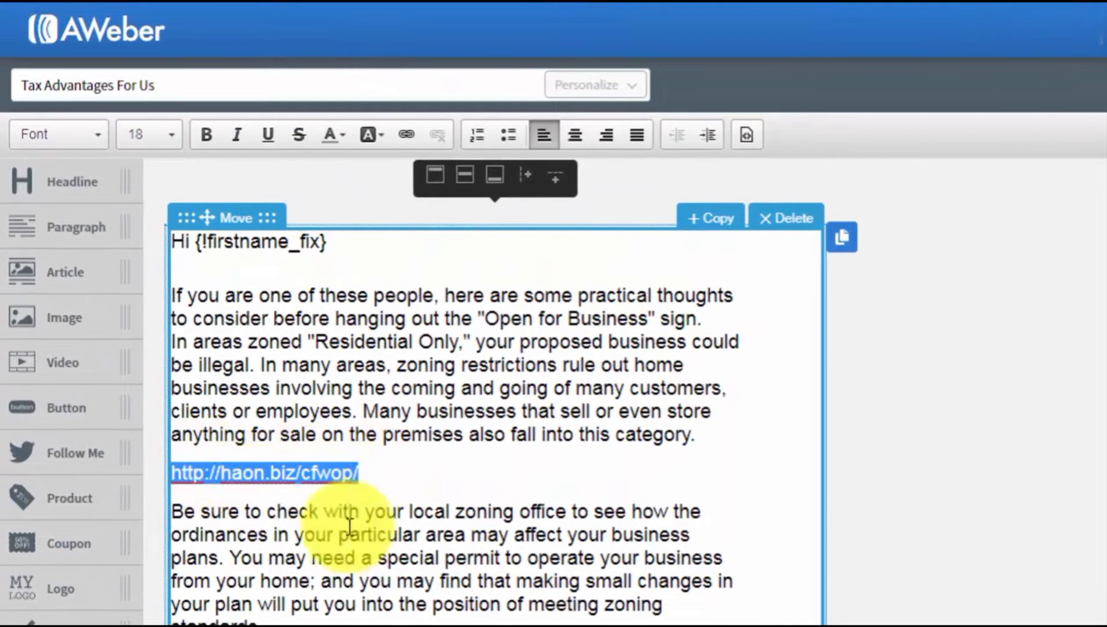
pyautogui.click(404, 134)
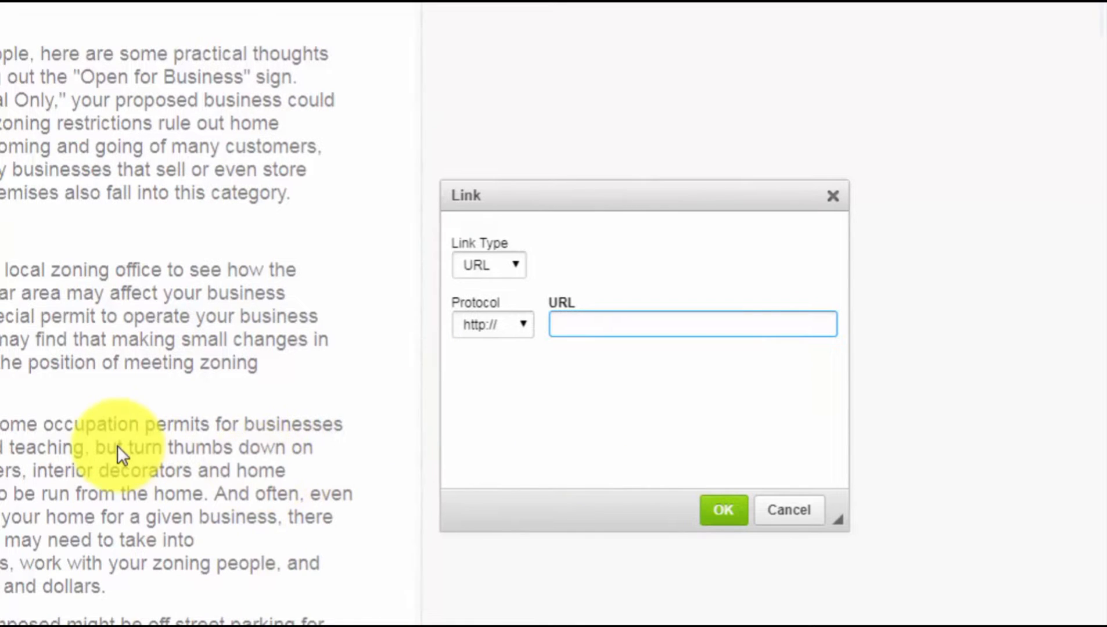
pyautogui.rightClick(563, 323)
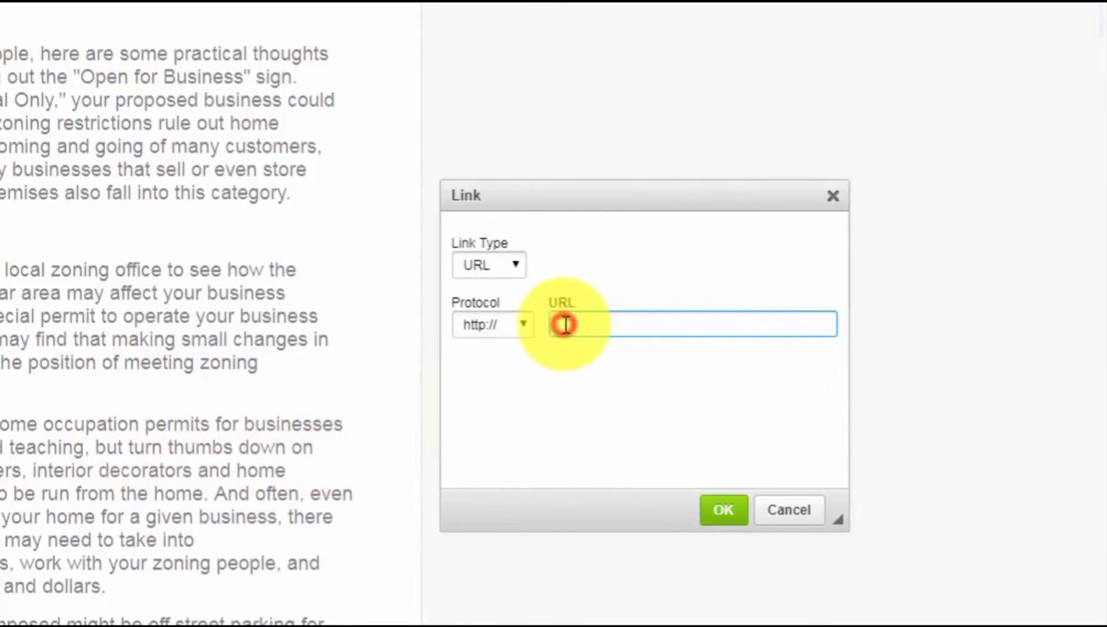
pyautogui.click(614, 456)
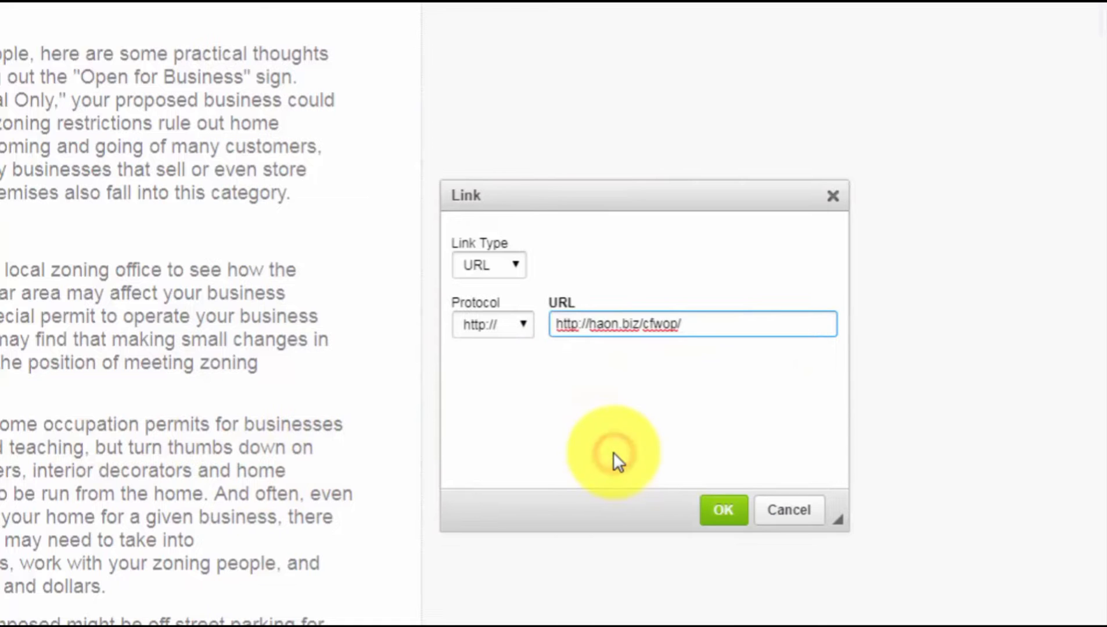
pyautogui.click(556, 323)
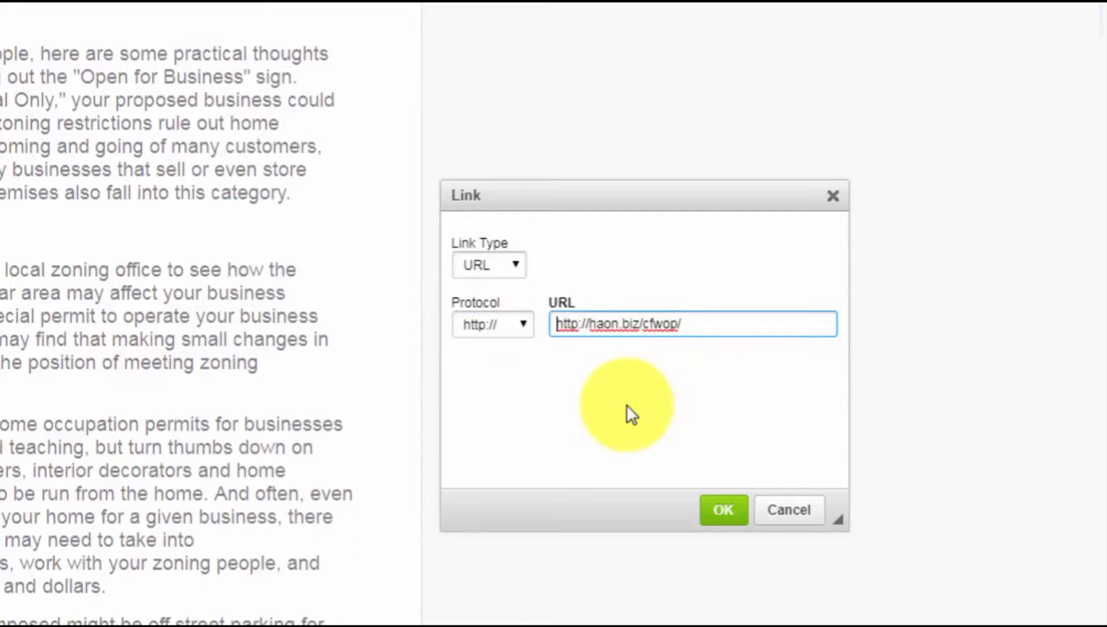
pyautogui.press('Right')
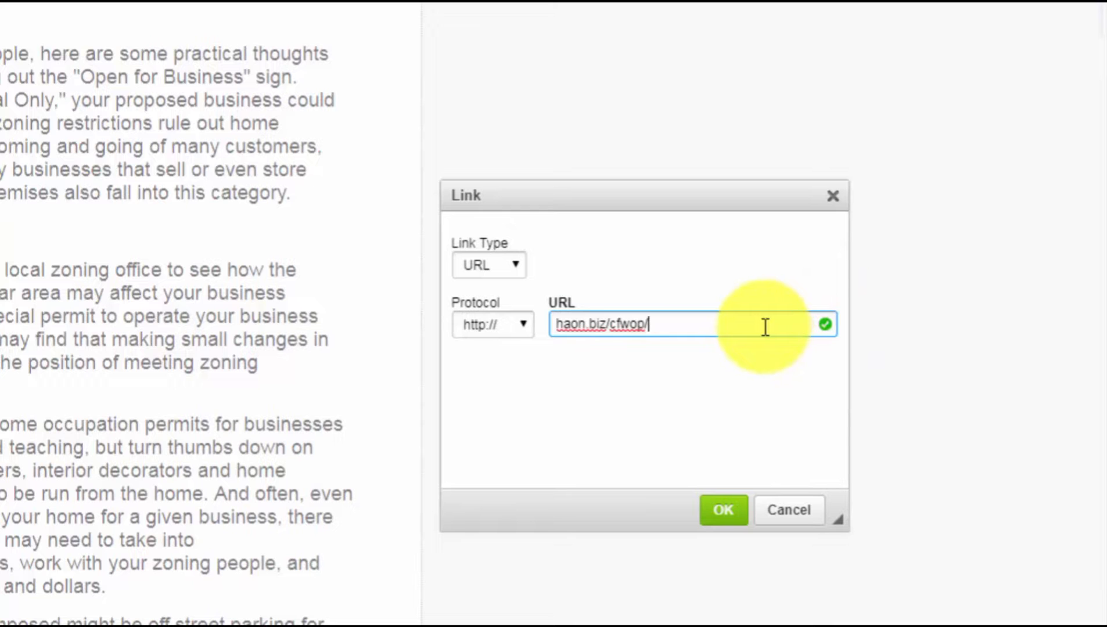
pyautogui.click(724, 510)
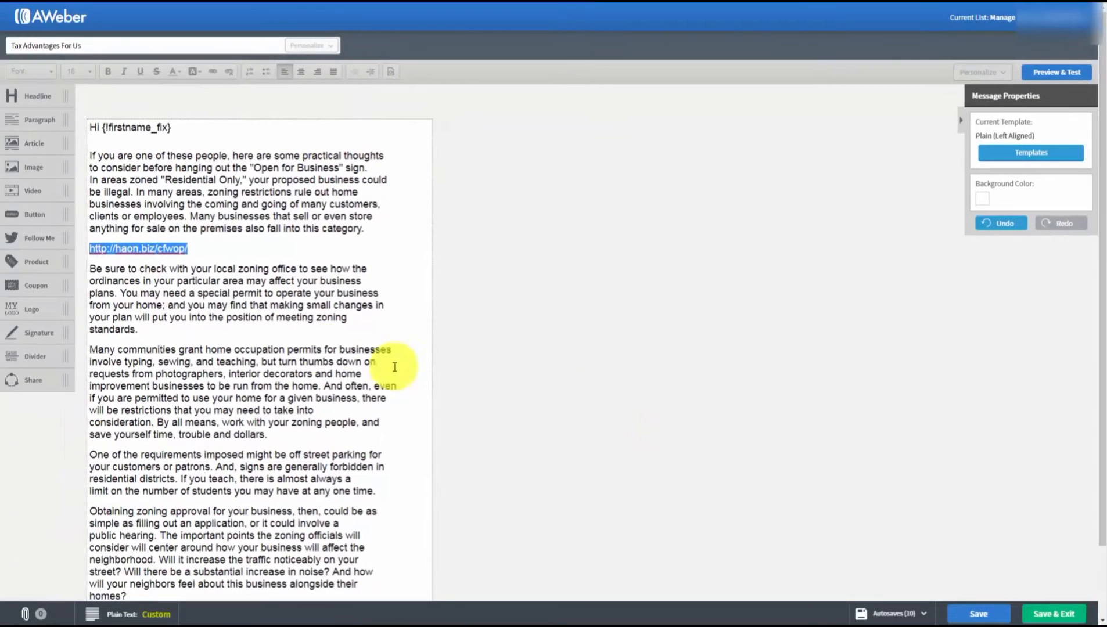
# - Link the words 'you may find' to haon.biz/cfwop/
pyautogui.click(205, 311)
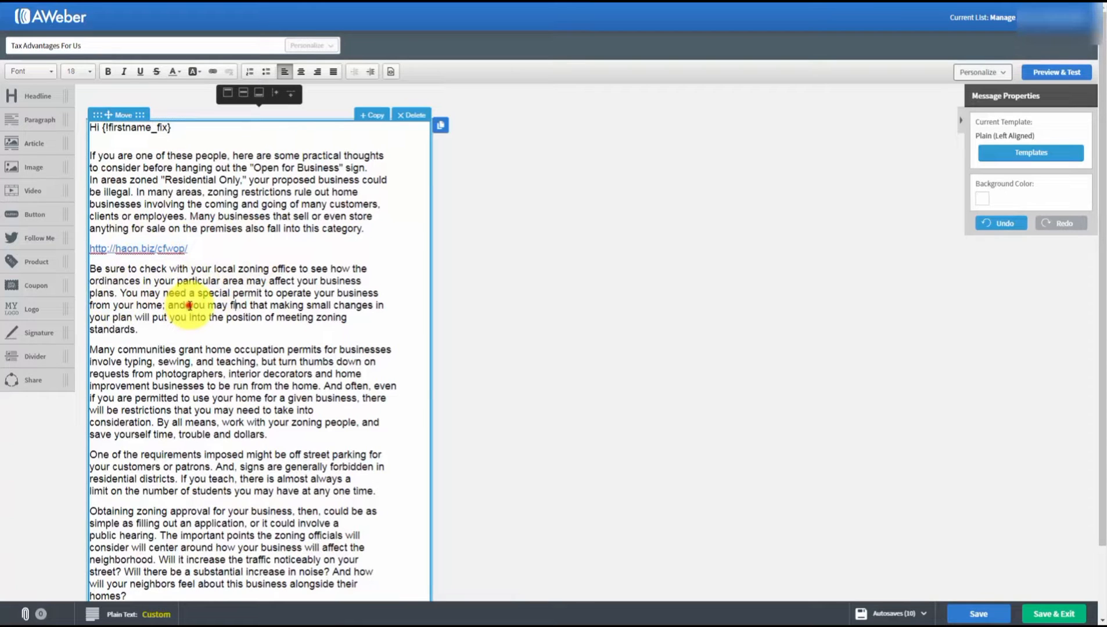
pyautogui.moveTo(189, 305); pyautogui.dragTo(248, 305)
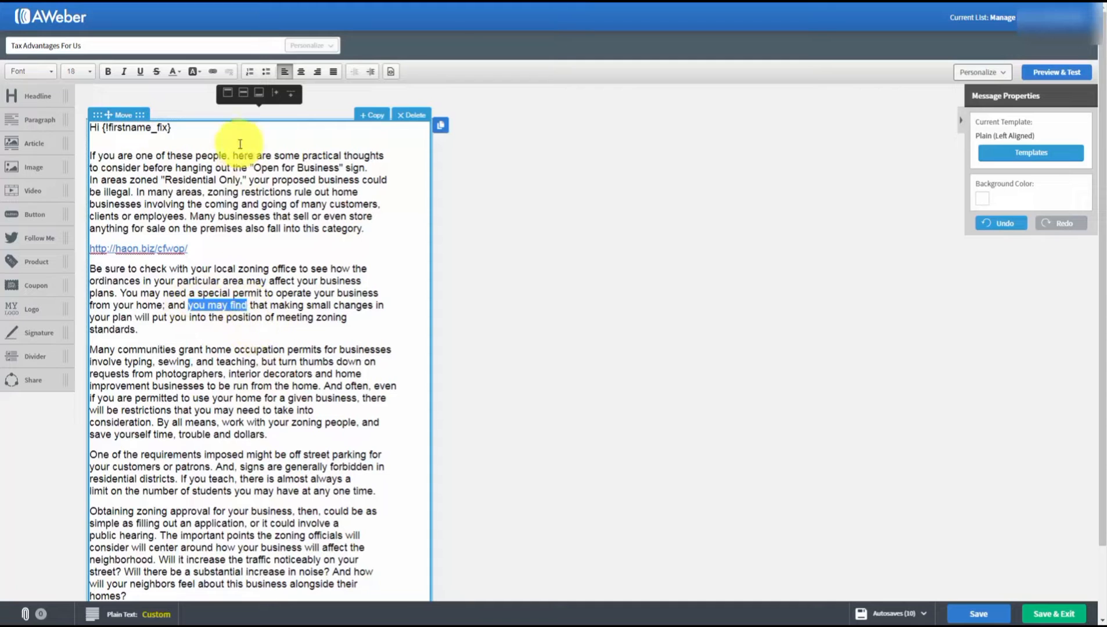
pyautogui.click(214, 72)
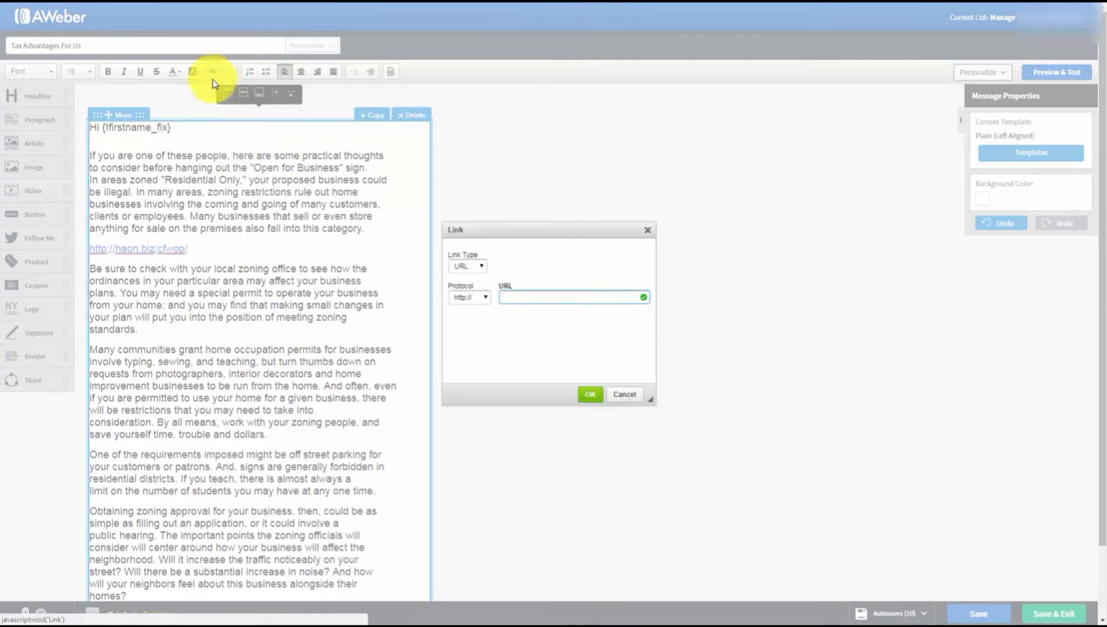
pyautogui.click(512, 295)
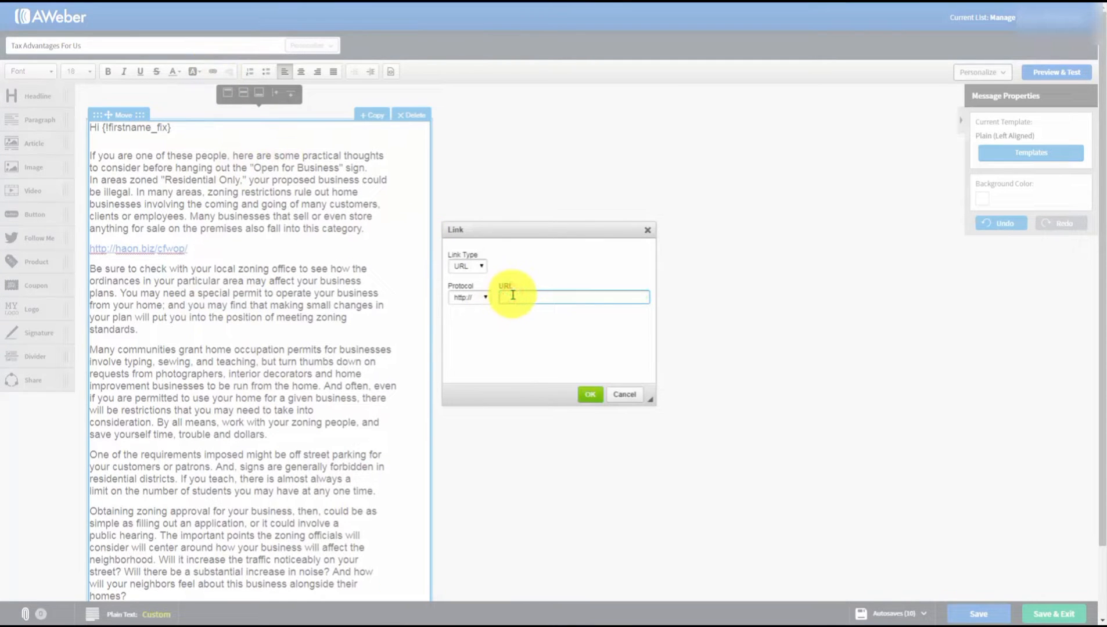
pyautogui.hotkey('ctrl', 'v')
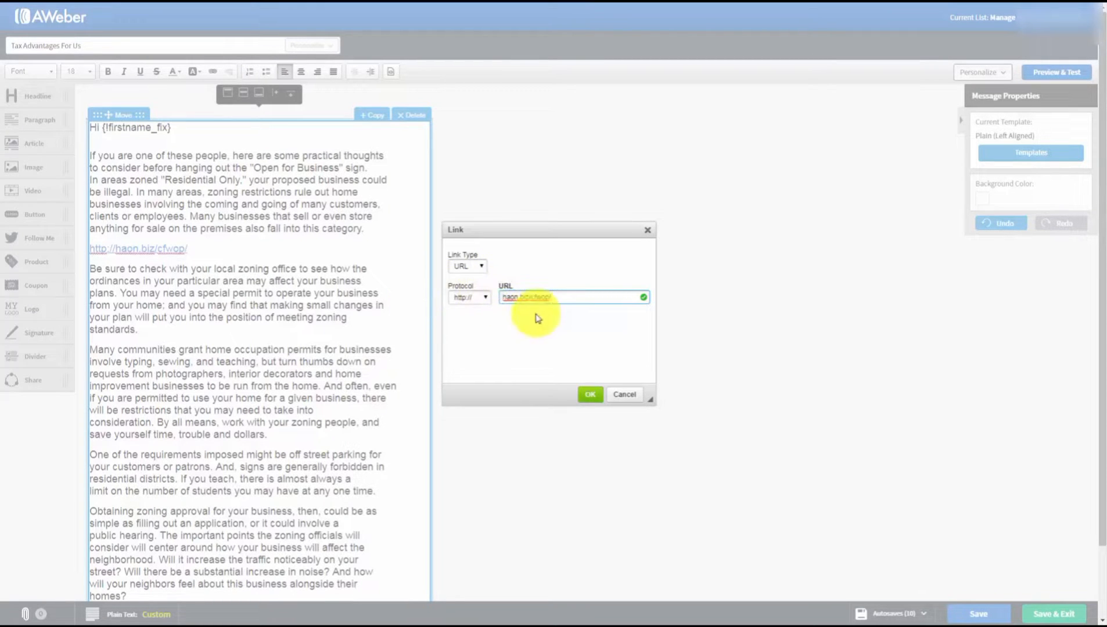
pyautogui.click(588, 396)
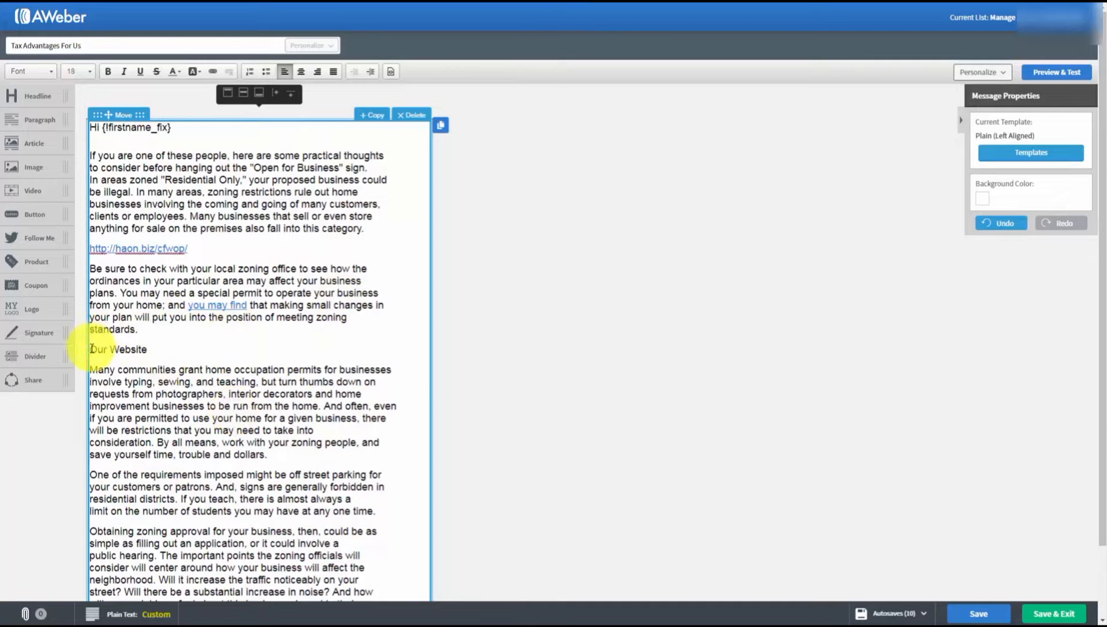
# - Link the words 'Our Website' to haon.biz/cfwop/
pyautogui.moveTo(90, 348); pyautogui.dragTo(150, 352)
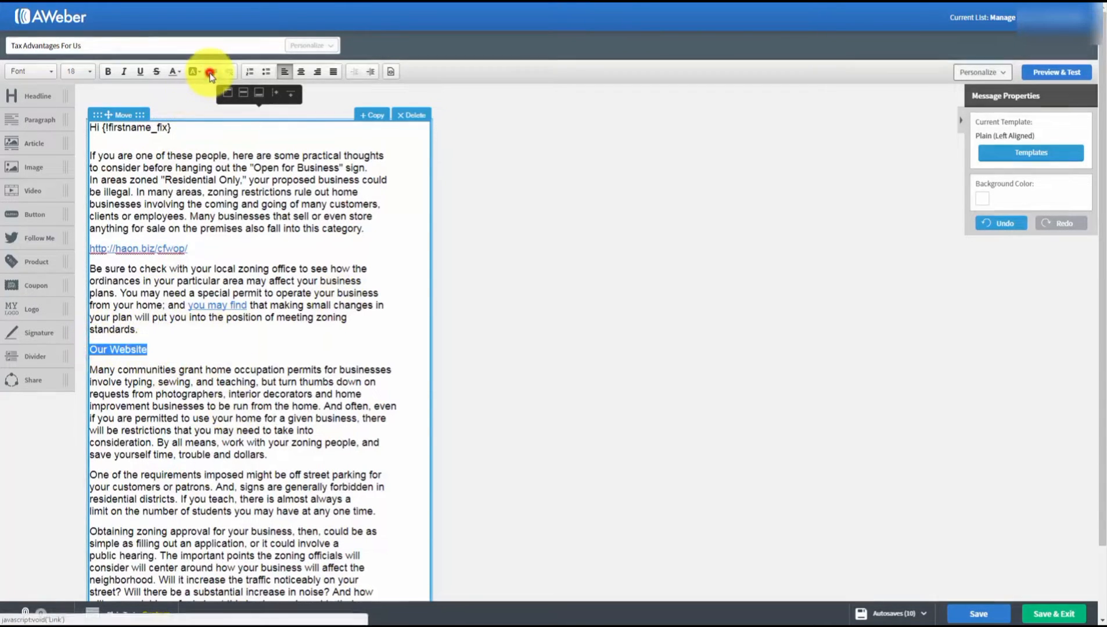
pyautogui.click(213, 71)
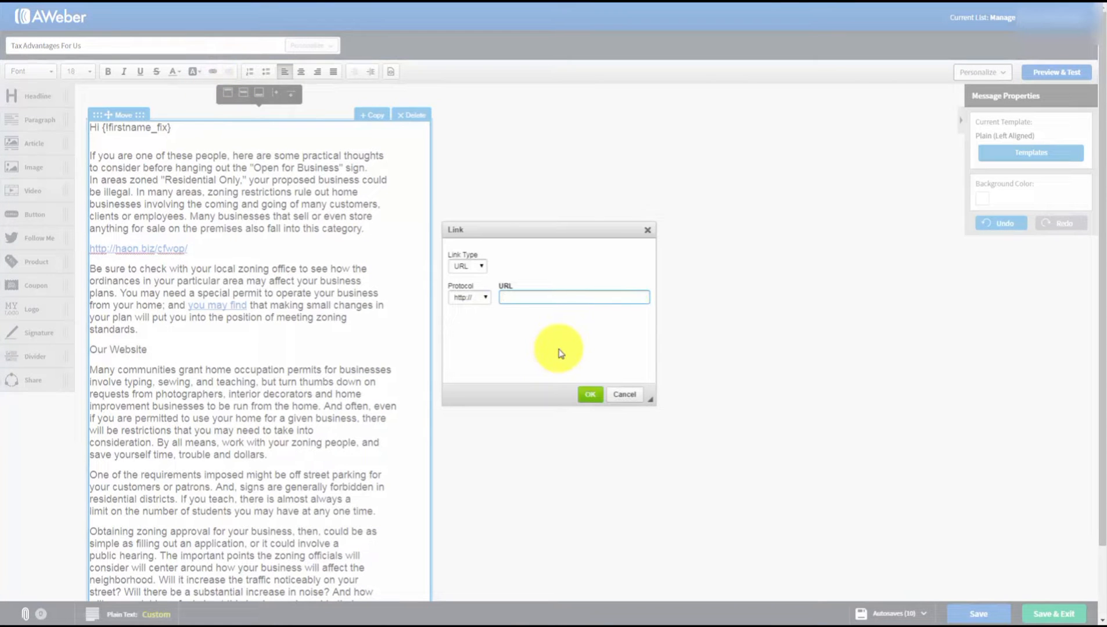
pyautogui.write('haon.biz/cfwop/')
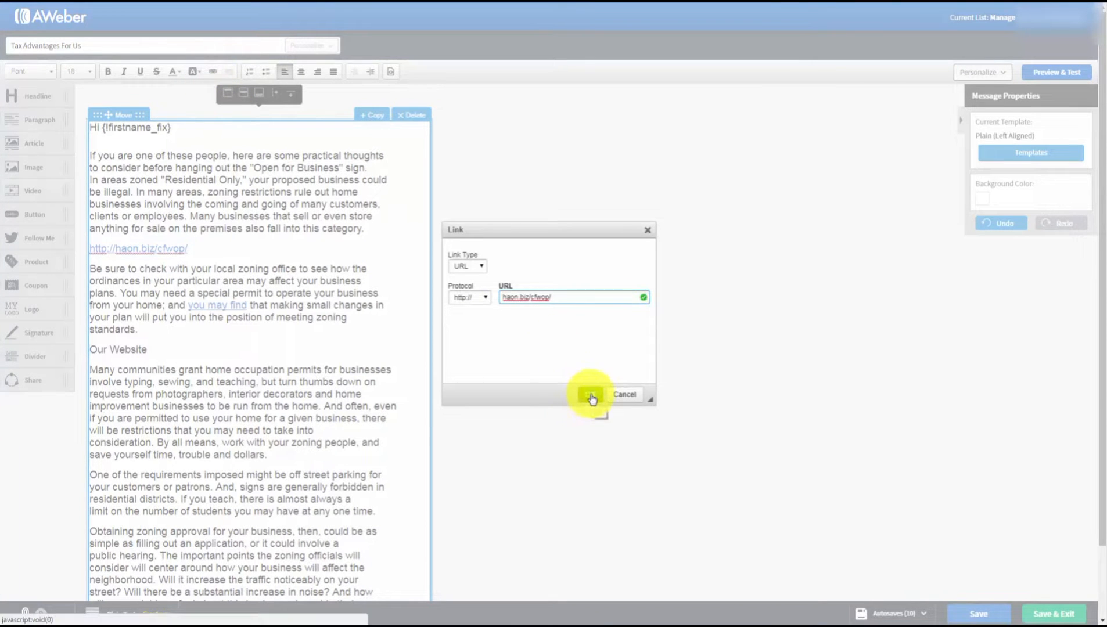
pyautogui.click(592, 398)
pyautogui.click(352, 385)
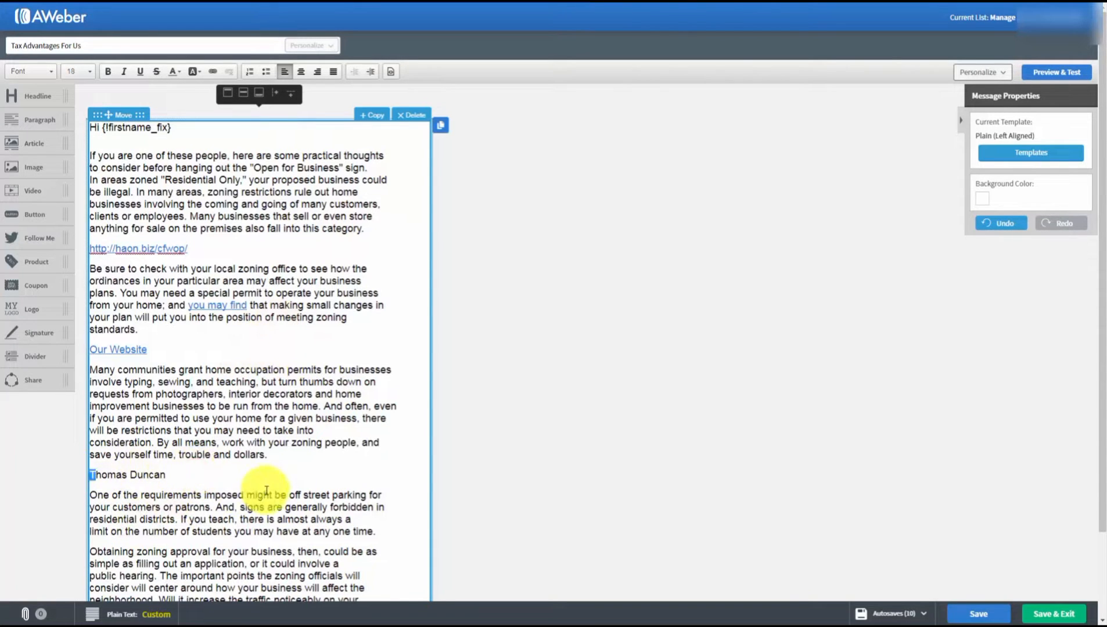
# - Make the sender's name an E-mail link with a preset subject and body 'I'd Like One Please'
pyautogui.click(180, 473)
pyautogui.moveTo(180, 473); pyautogui.dragTo(91, 475)
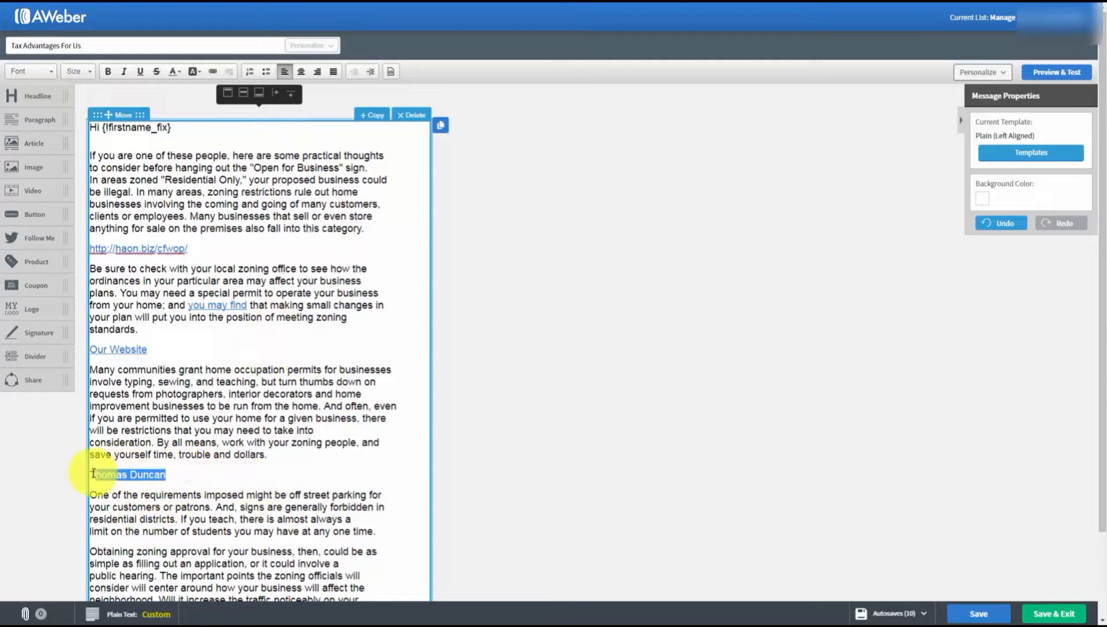
pyautogui.click(213, 71)
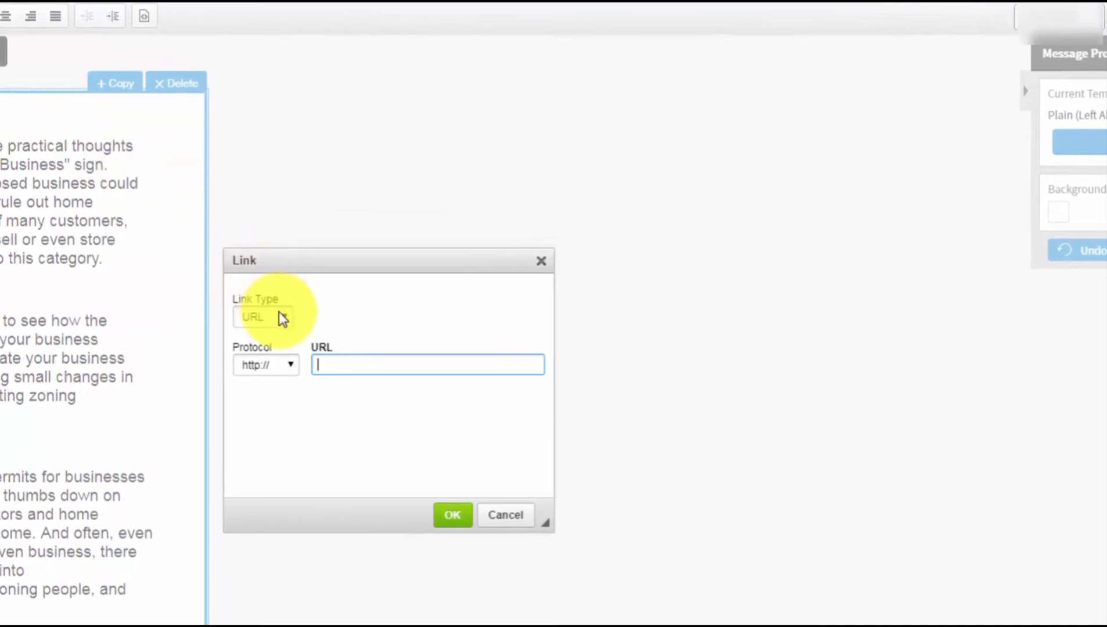
pyautogui.click(324, 303)
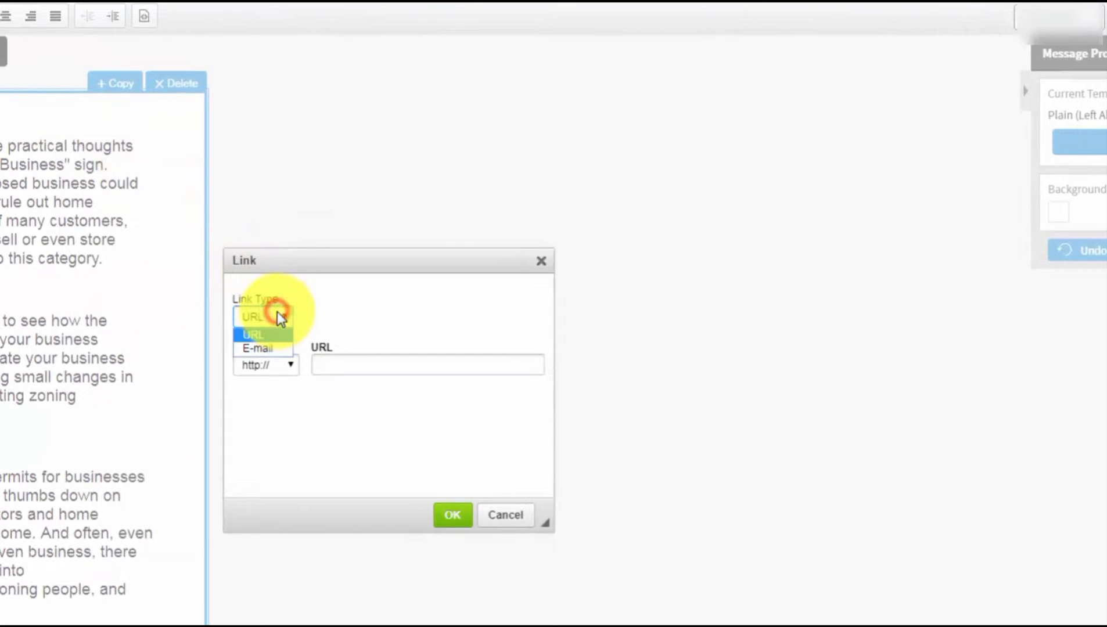
pyautogui.click(263, 348)
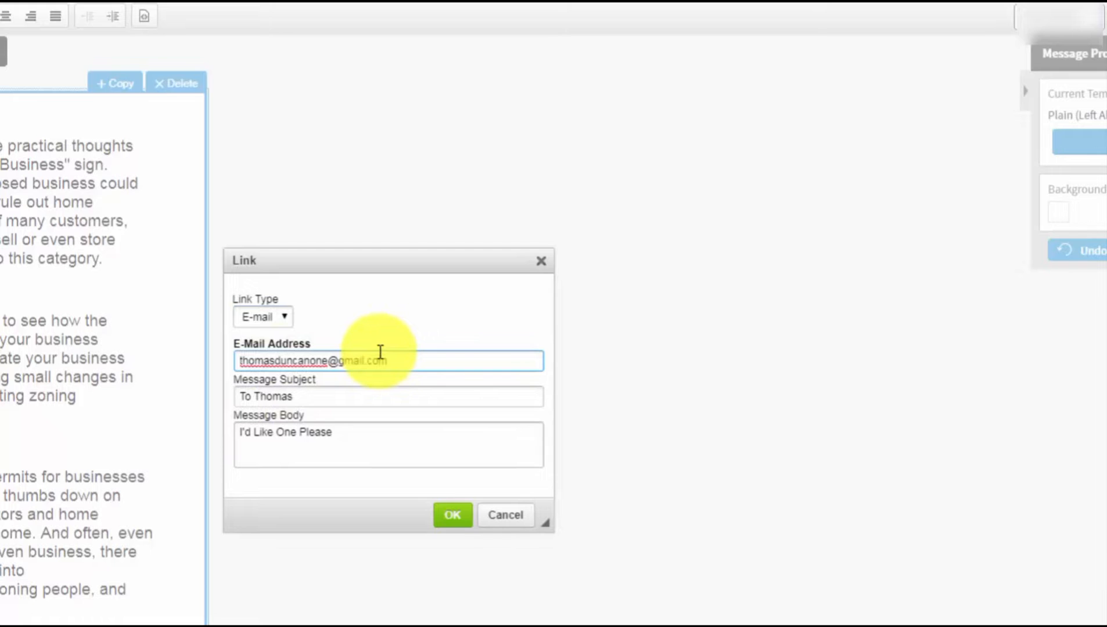
pyautogui.click(452, 517)
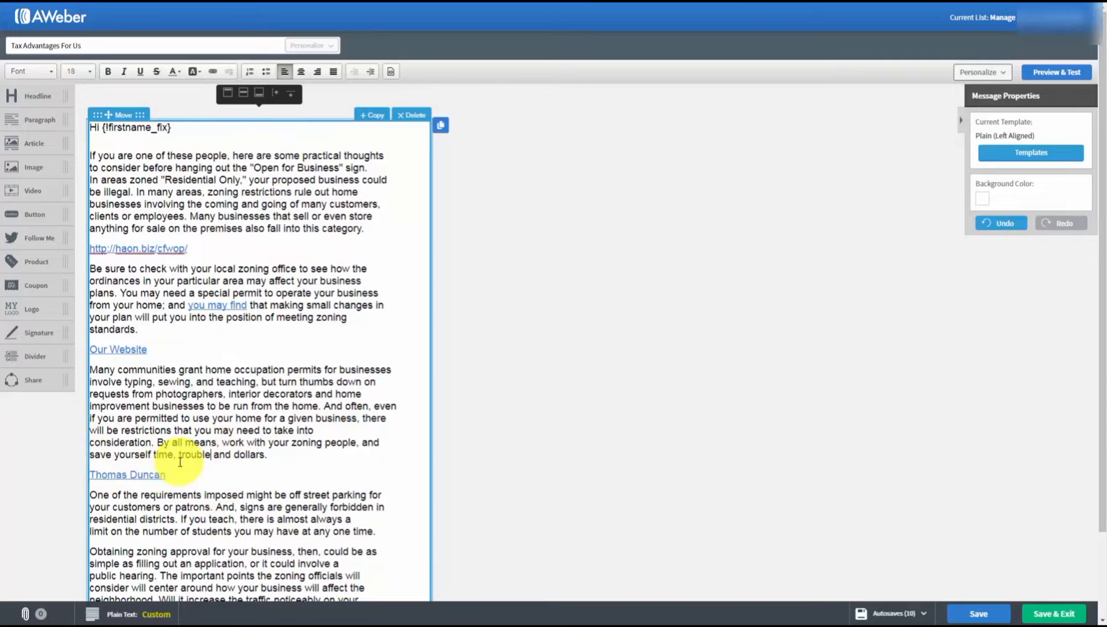
# - Finish editing the body, then Save and Save & Exit the linked draft
pyautogui.press('Tab')
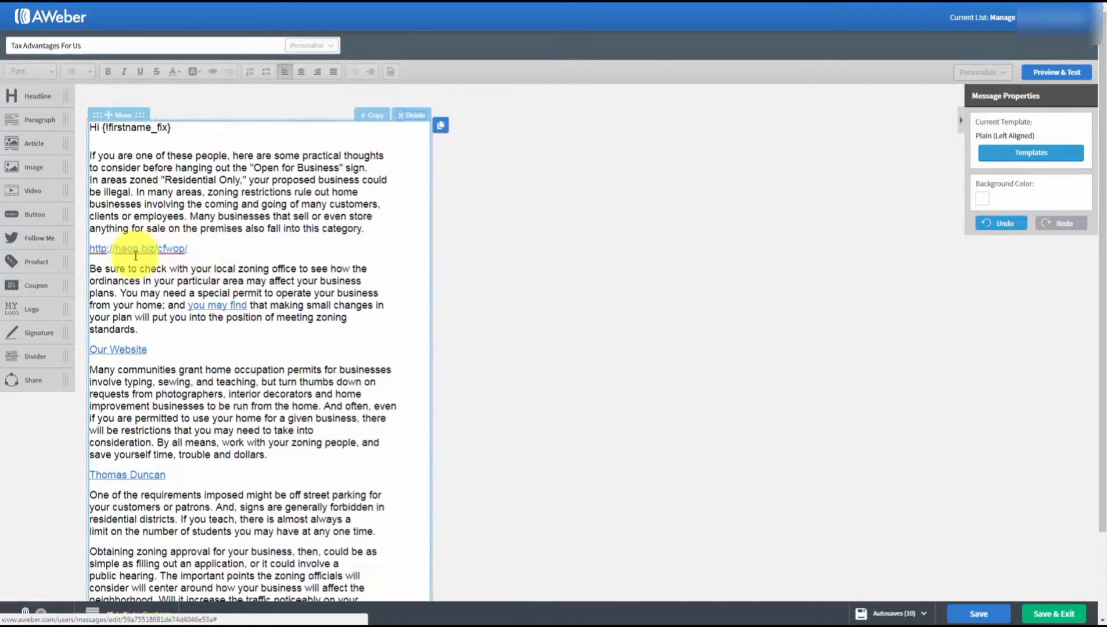
pyautogui.click(298, 217)
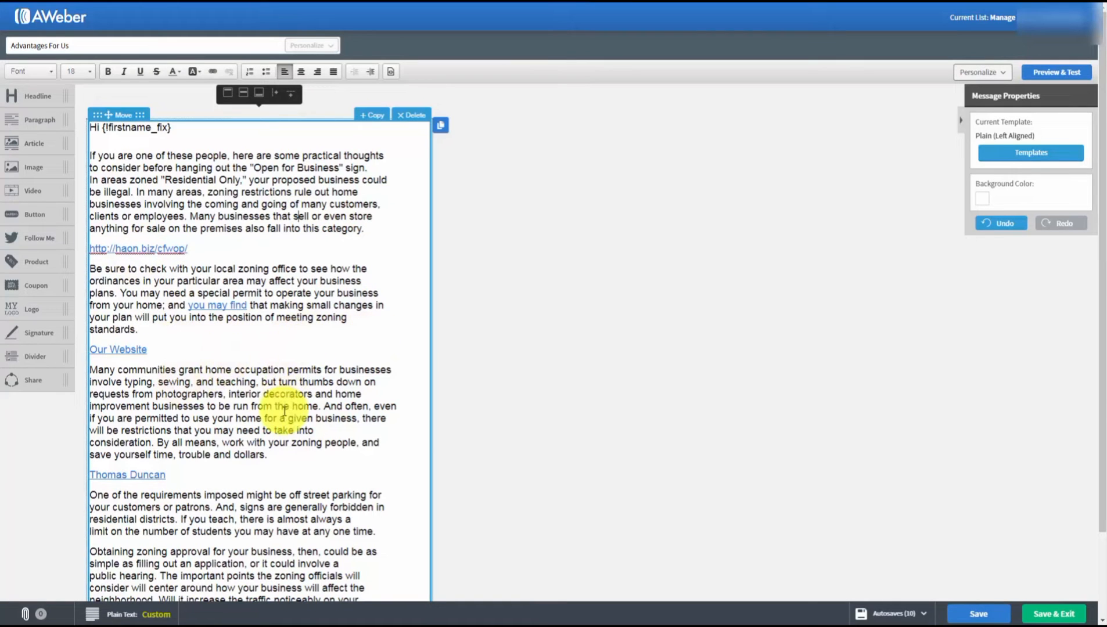
pyautogui.click(964, 614)
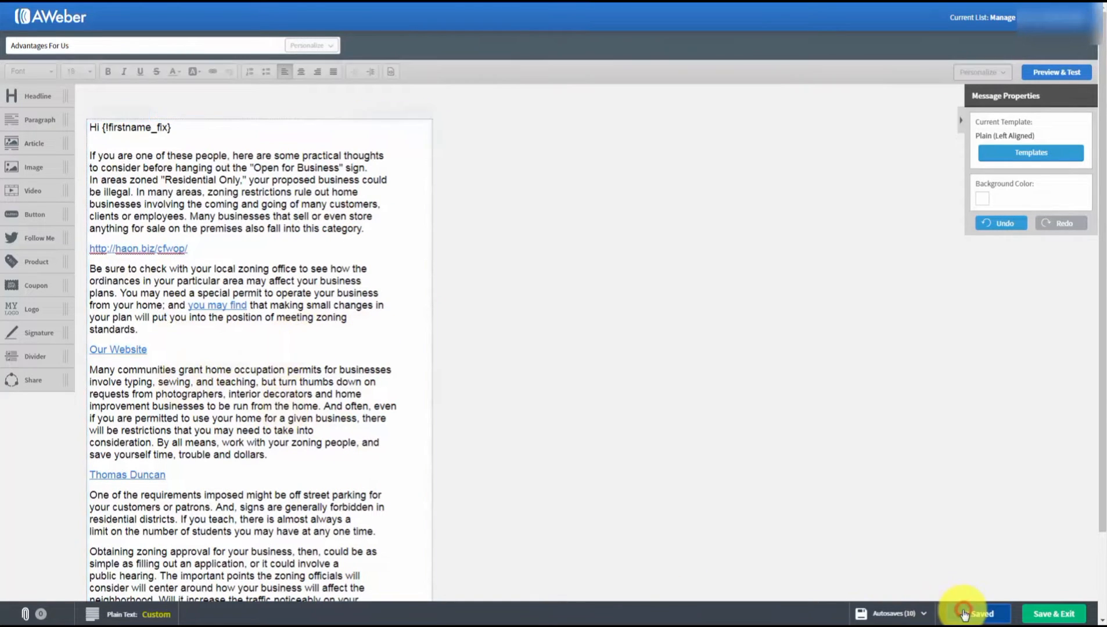
pyautogui.click(1043, 614)
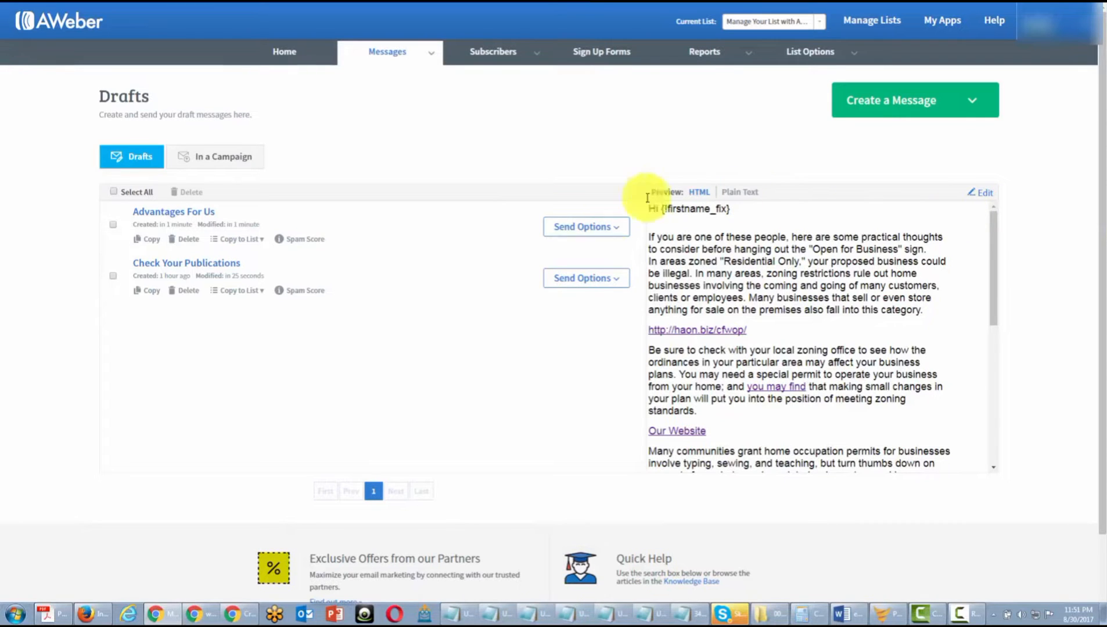
# - Send the Advantages For Us draft right now as a broadcast to Active Subscribers
pyautogui.click(602, 225)
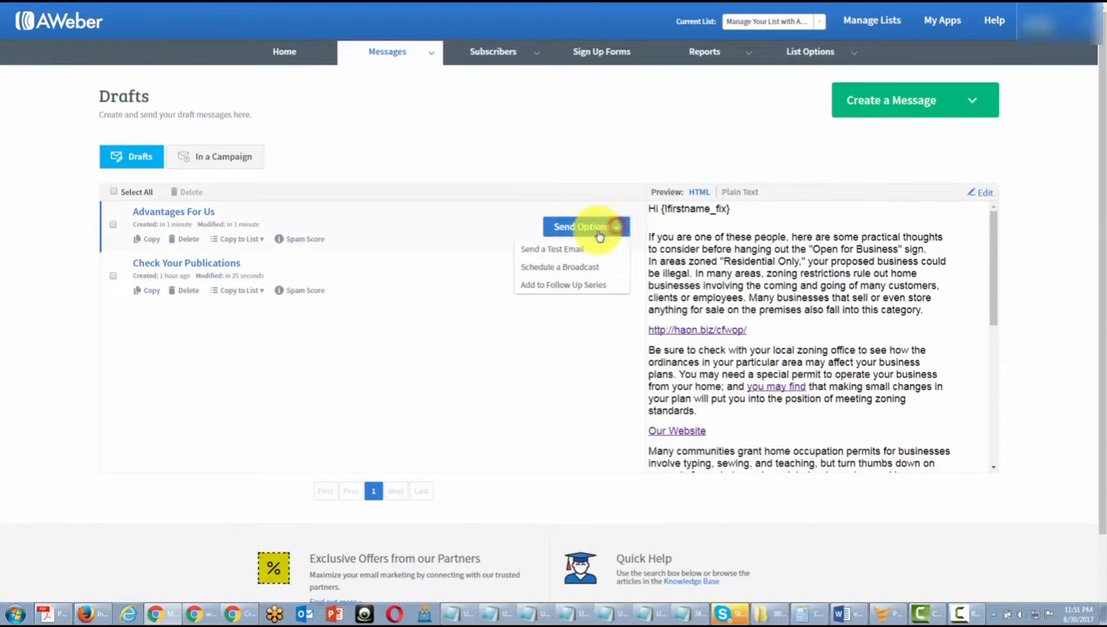
pyautogui.click(567, 268)
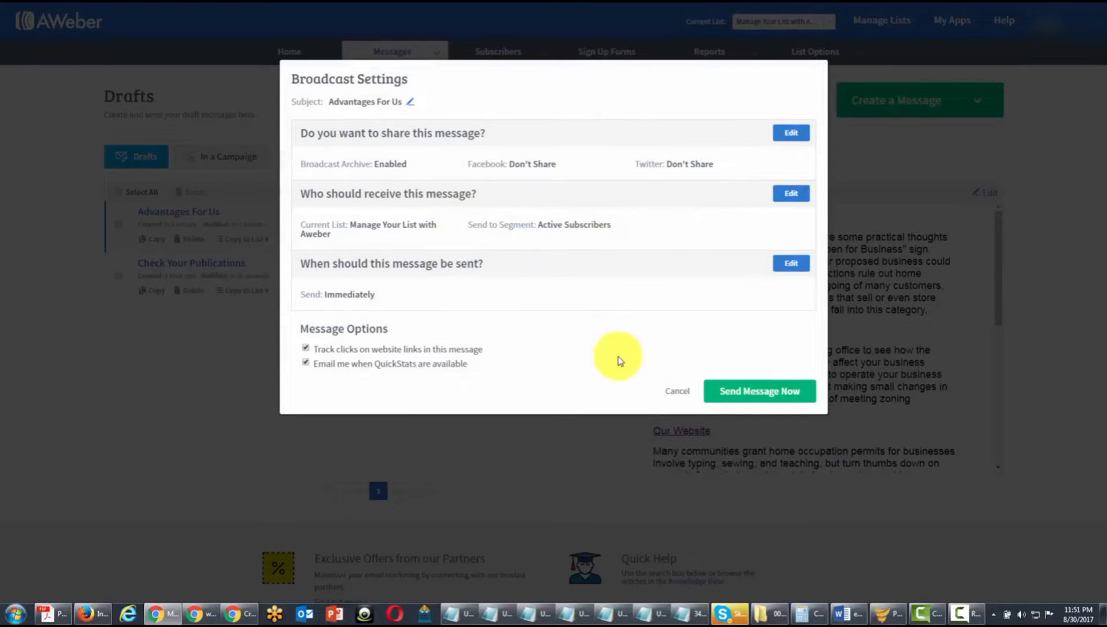
pyautogui.click(722, 392)
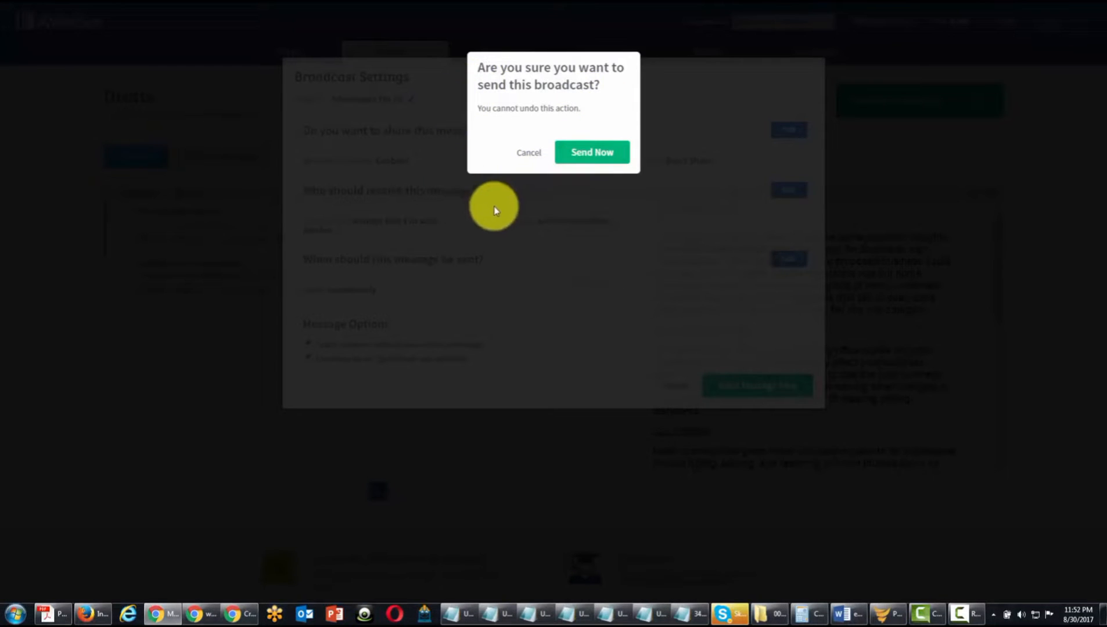
pyautogui.click(579, 156)
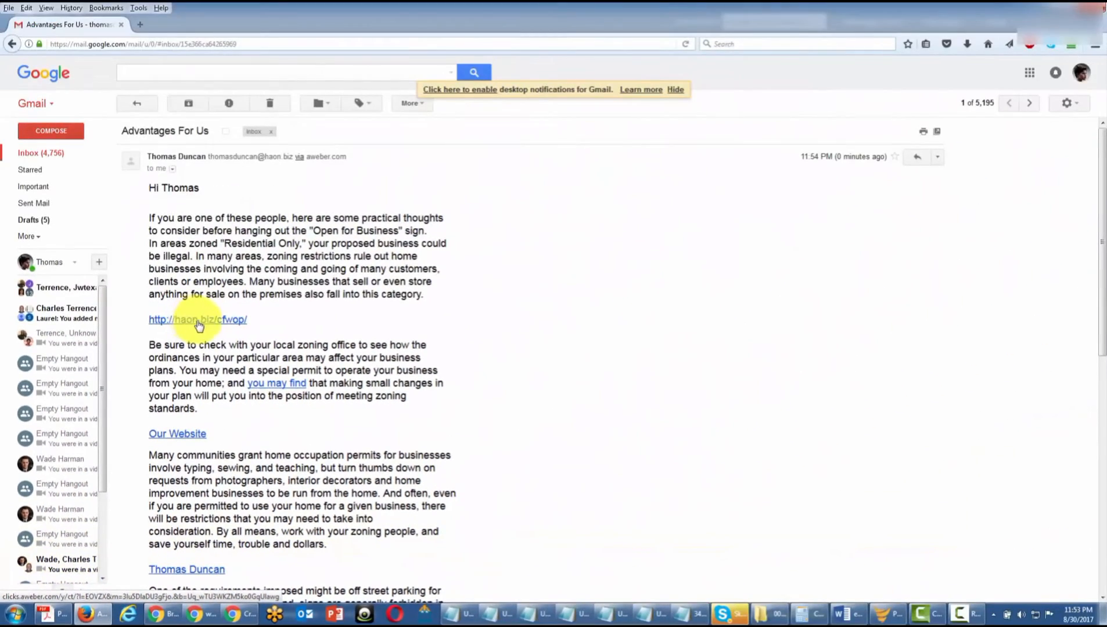
pyautogui.click(197, 320)
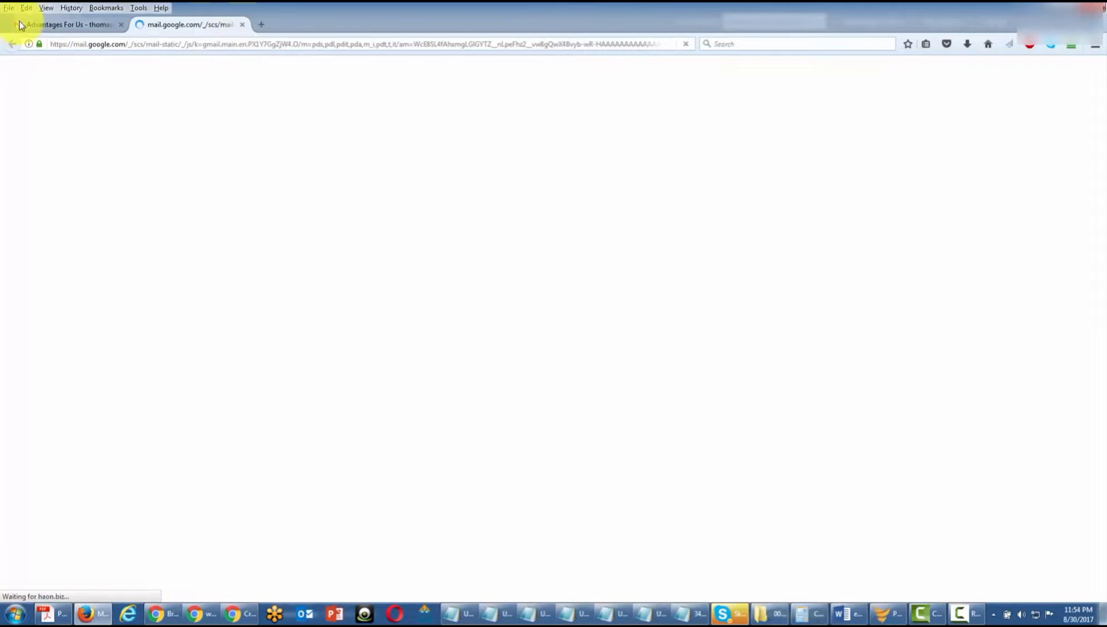
pyautogui.click(54, 24)
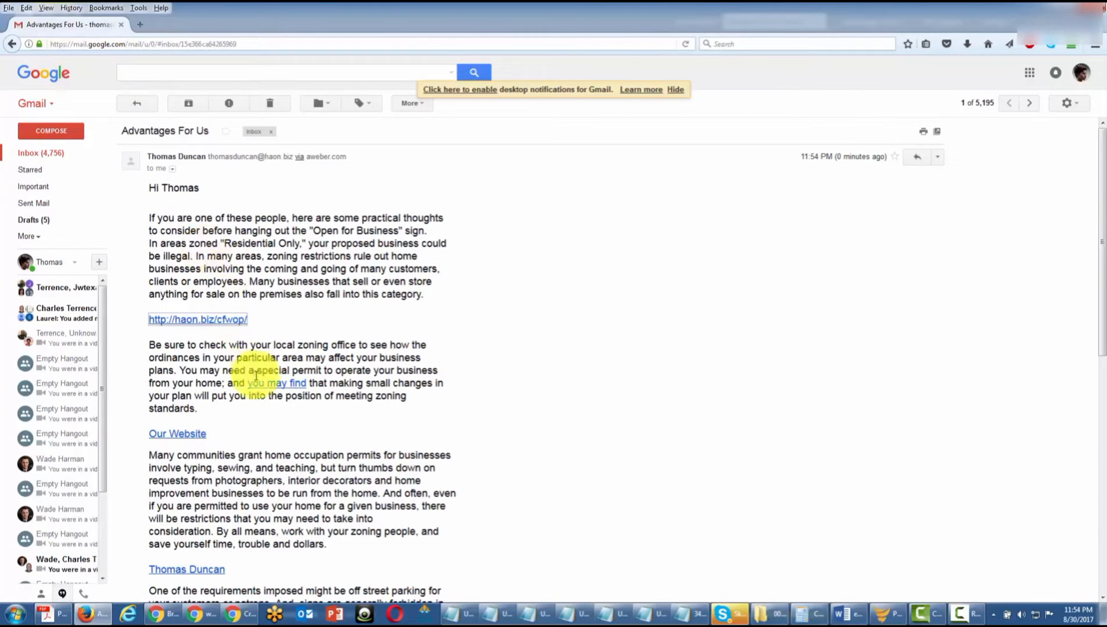
pyautogui.scroll(-4, 260, 412)
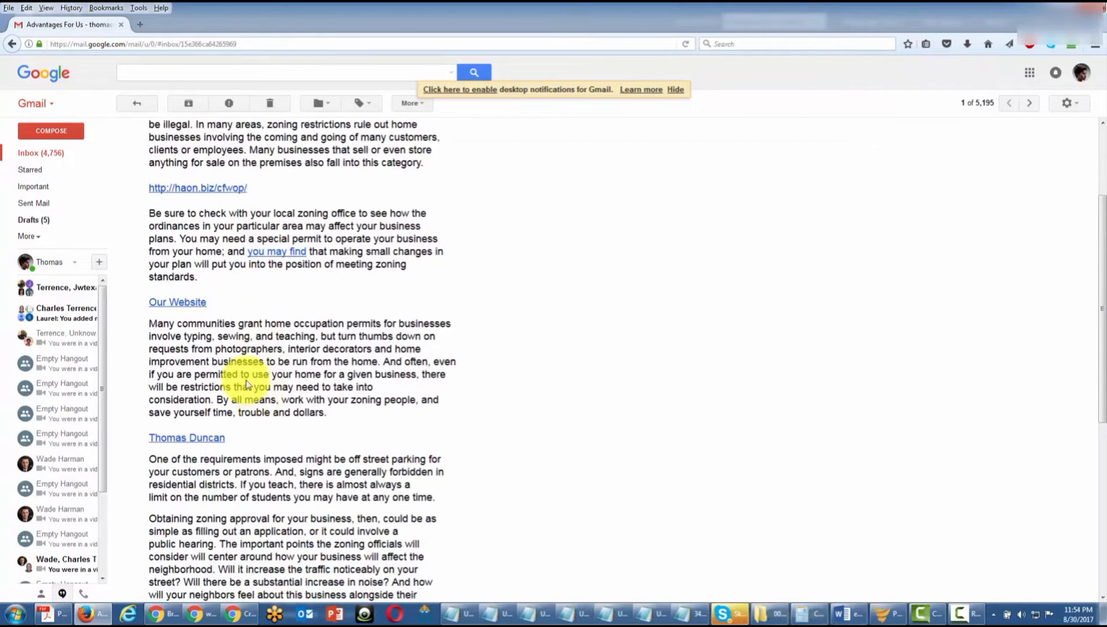
# - Open the statistics page for the sent Advantages For Us broadcast
pyautogui.click(186, 440)
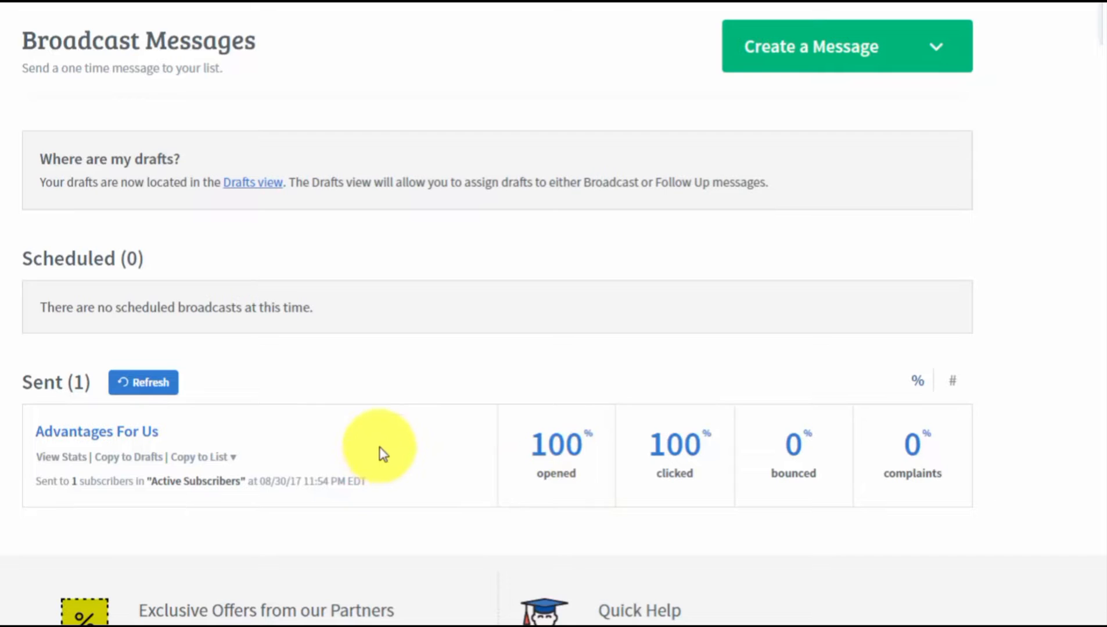
pyautogui.click(68, 458)
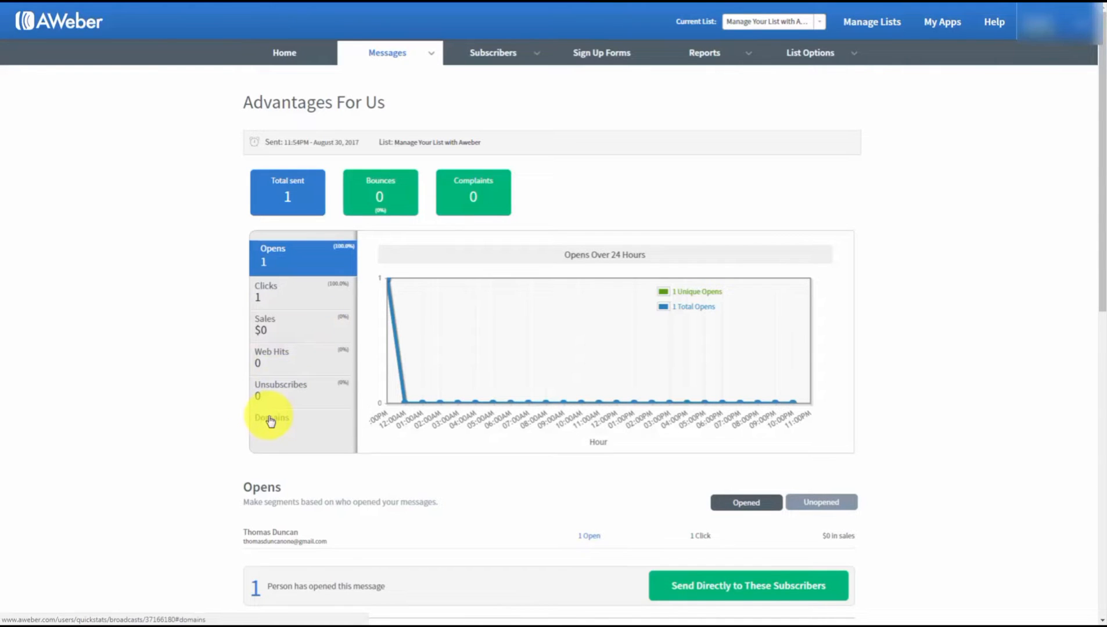
pyautogui.scroll(-1, 198, 395)
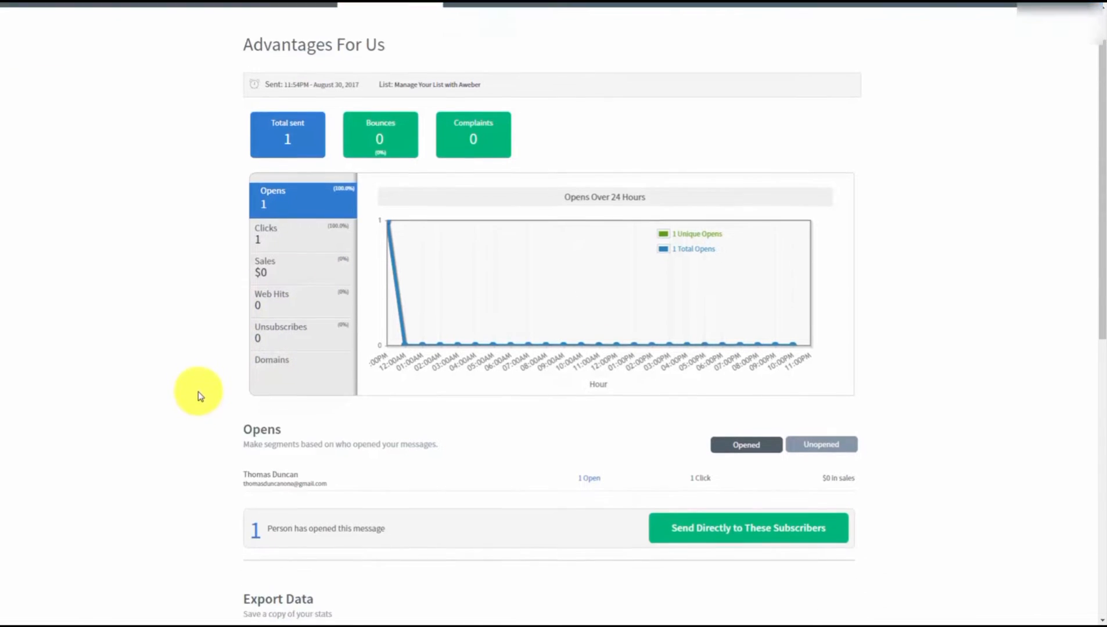
# - Switch the subscriber list to Unopened and back to Opened, reviewing the report
pyautogui.click(804, 446)
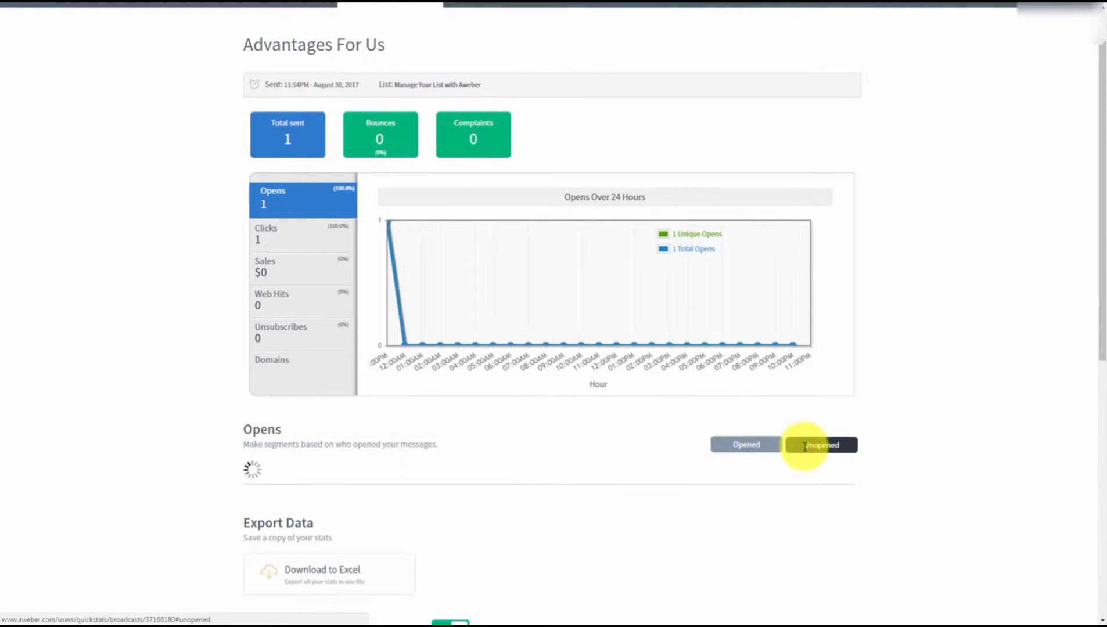
pyautogui.click(730, 446)
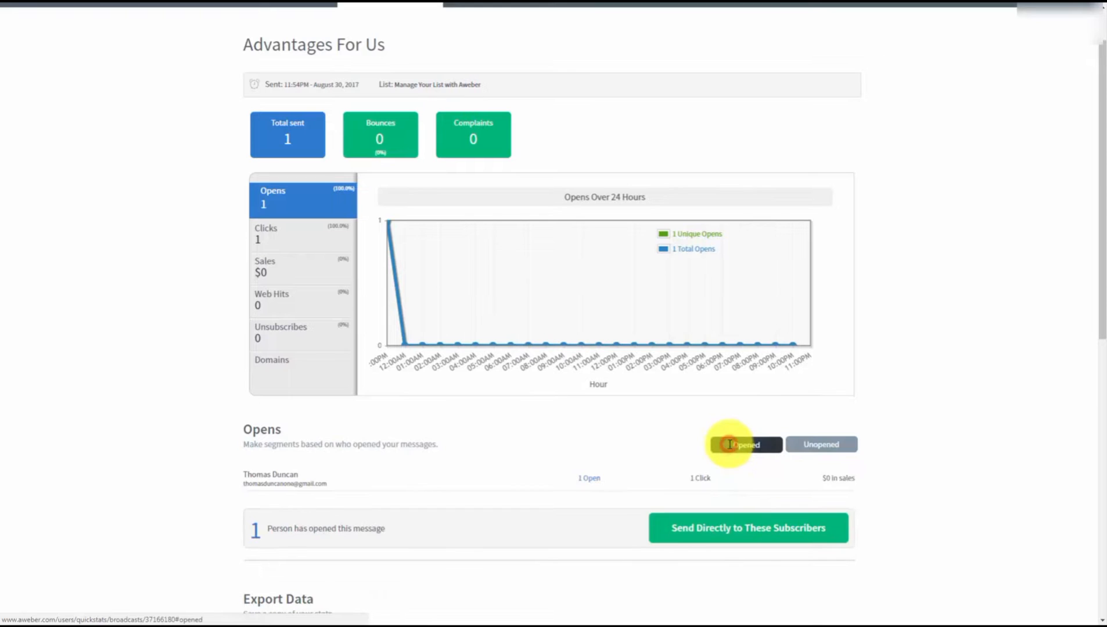
pyautogui.scroll(-1, 162, 358)
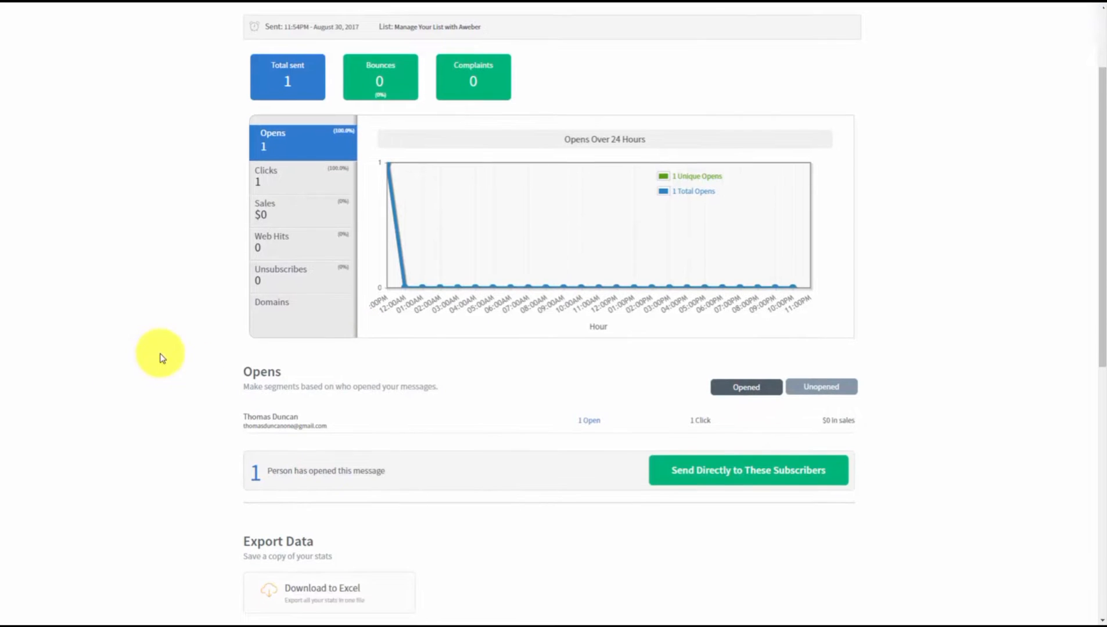
pyautogui.scroll(-1, 162, 359)
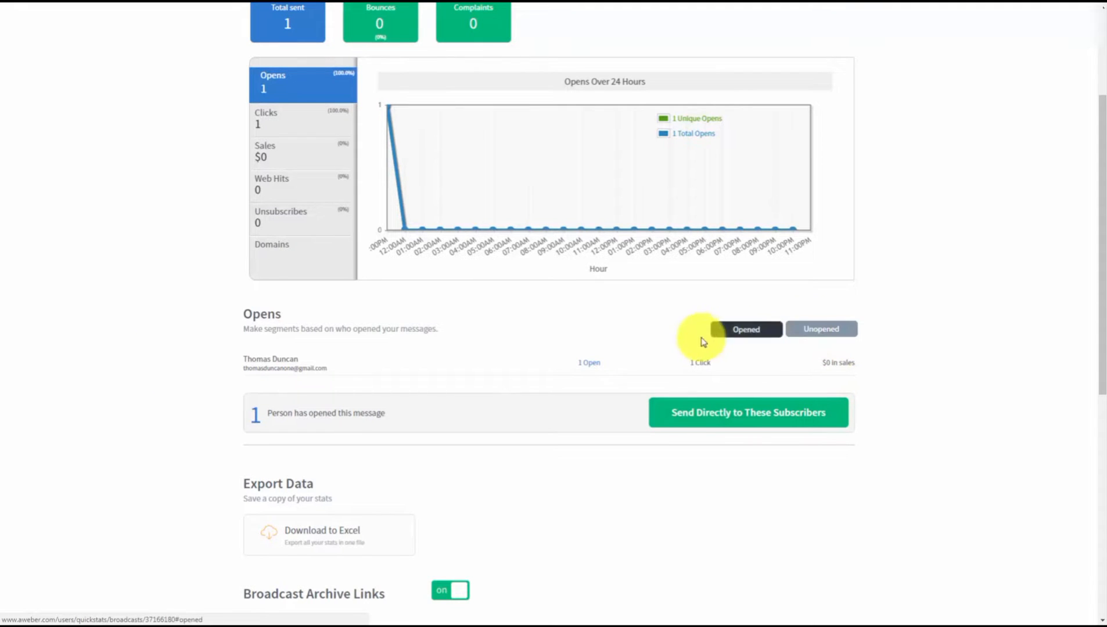
pyautogui.scroll(1, 359, 382)
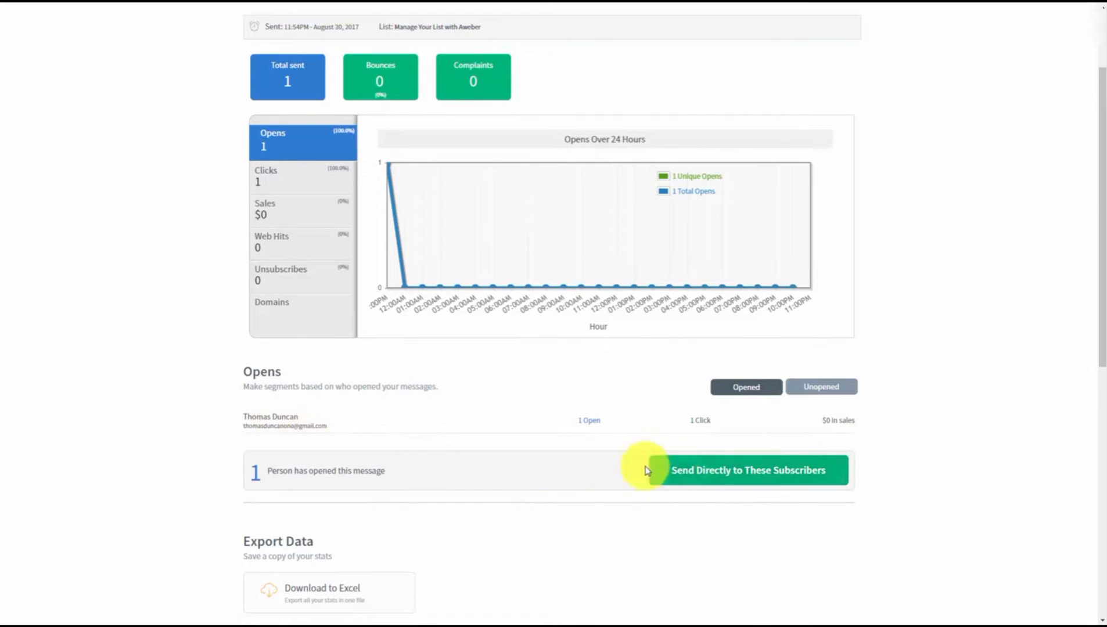
pyautogui.scroll(1, 560, 451)
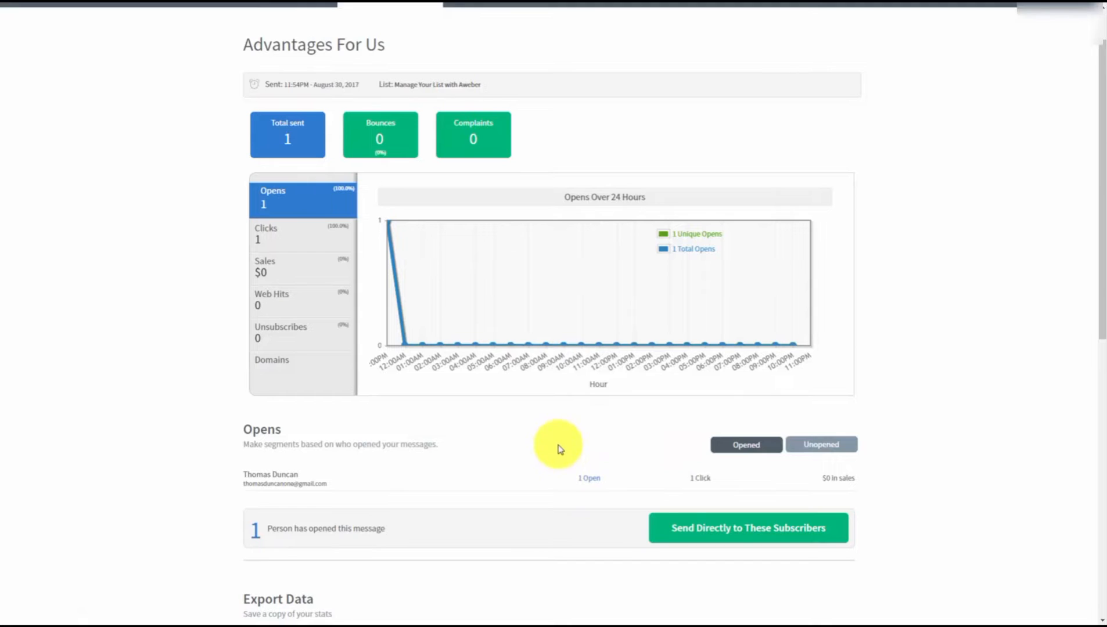
# - Save the subscribers who opened Advantages For Us as a new named segment
pyautogui.click(678, 530)
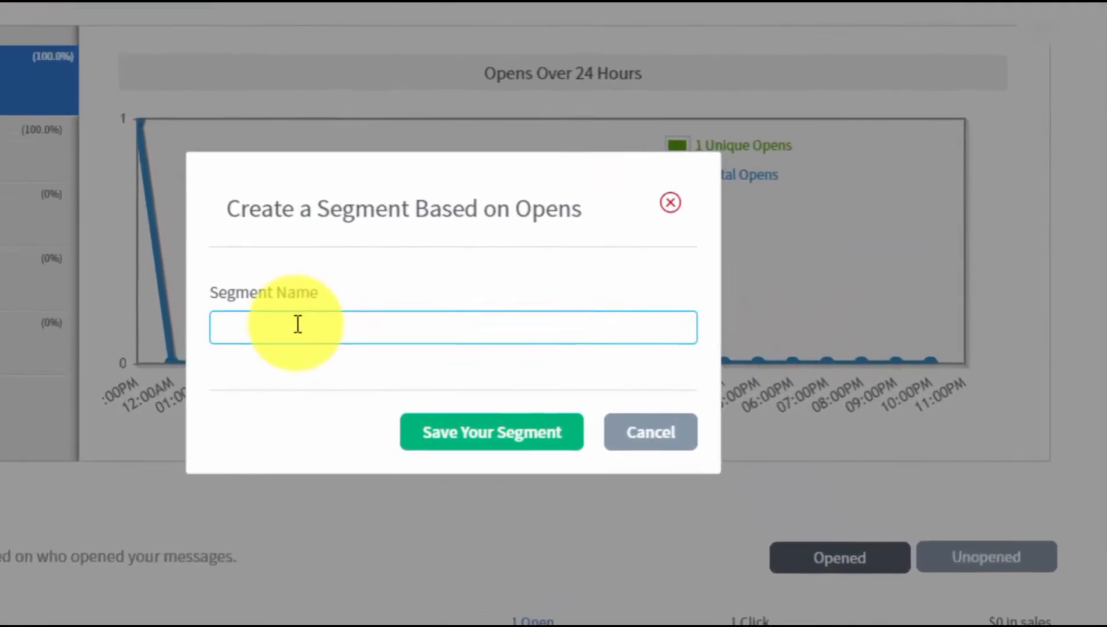
pyautogui.click(468, 325)
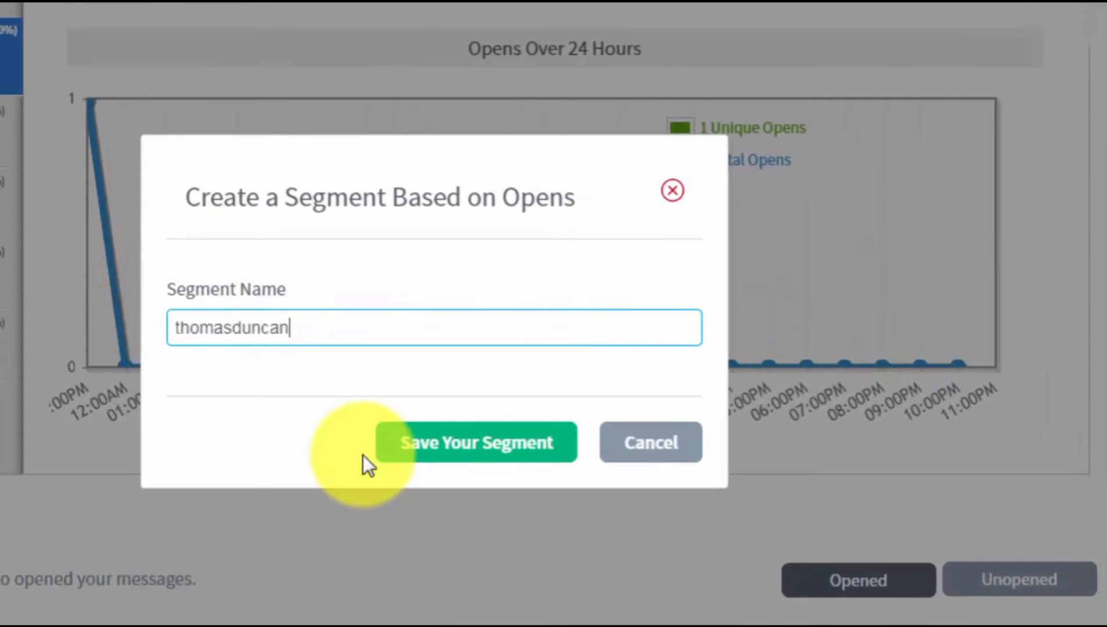
pyautogui.click(423, 447)
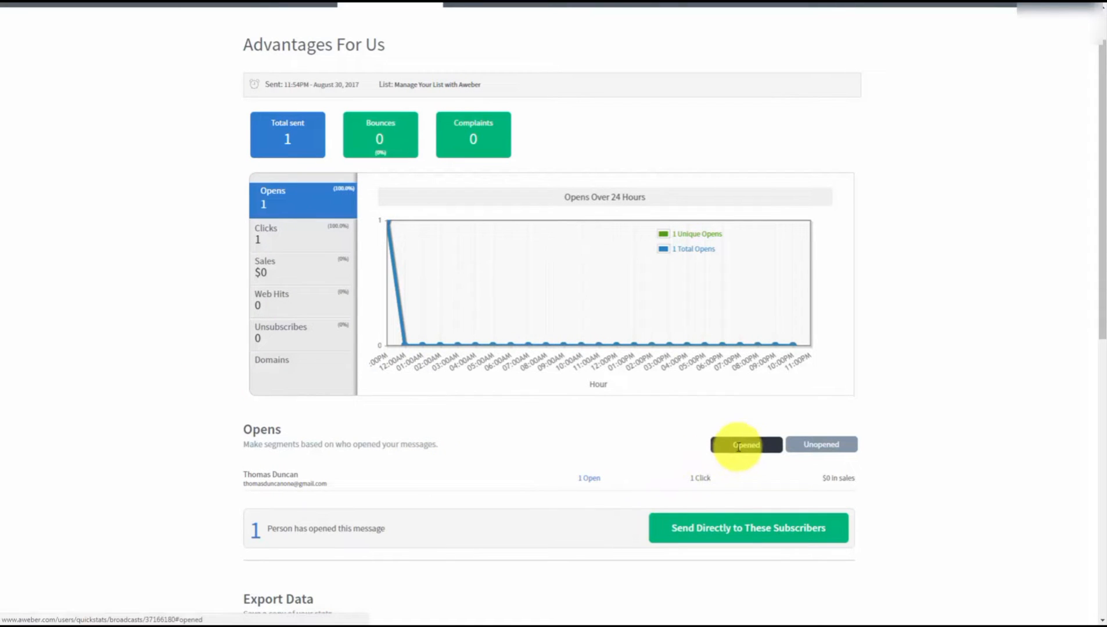
# - Set up Check Your Publications as a broadcast sent only to the custom subscriber segment
pyautogui.click(809, 445)
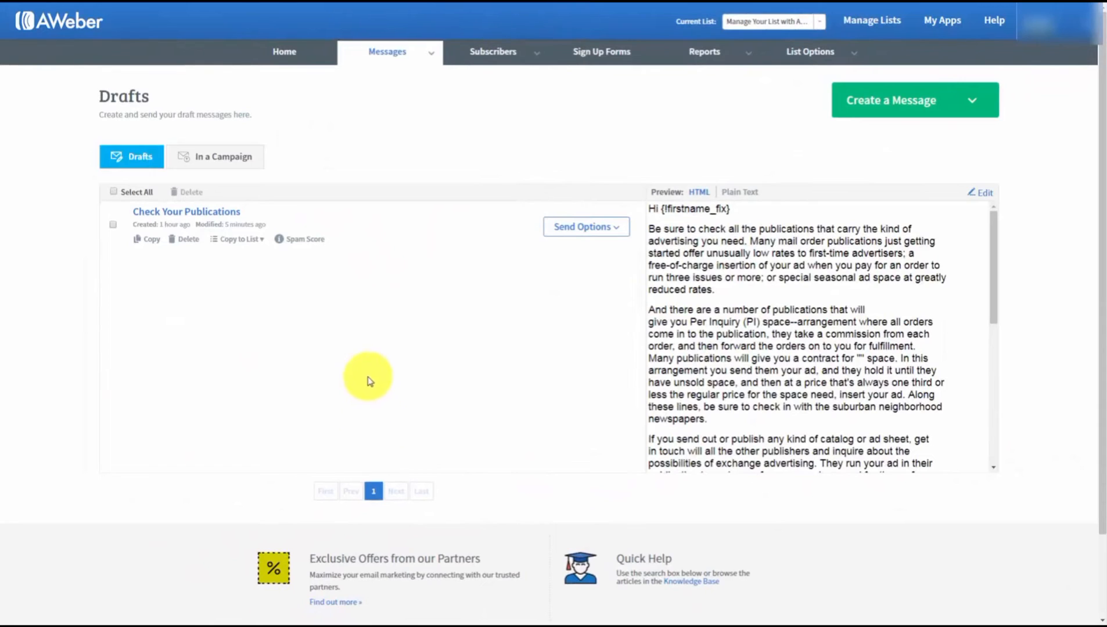
pyautogui.click(618, 233)
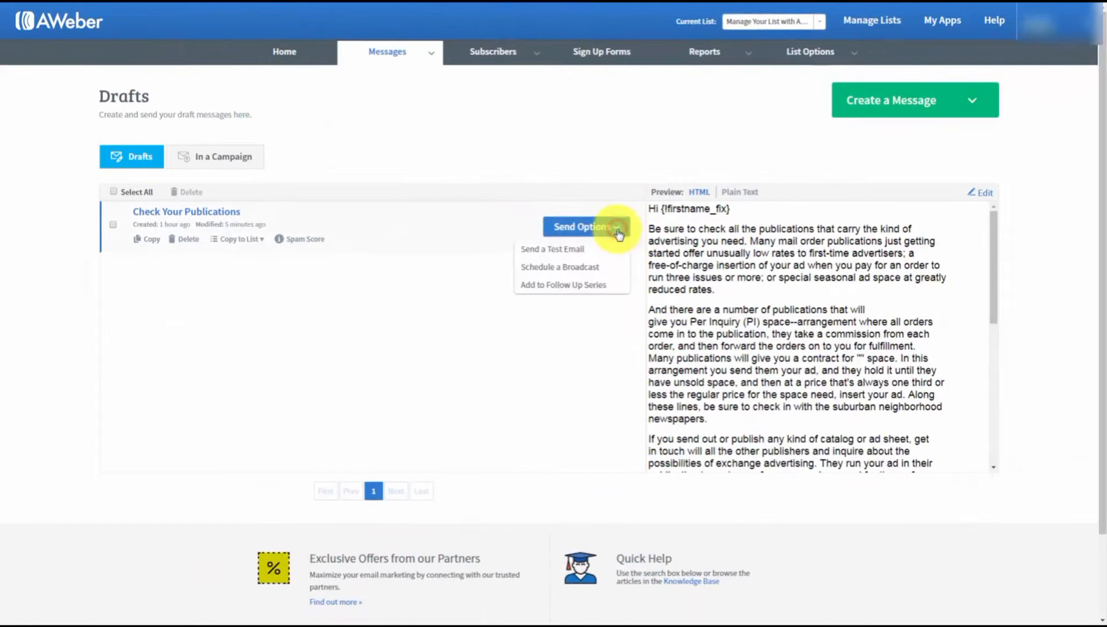
pyautogui.click(559, 267)
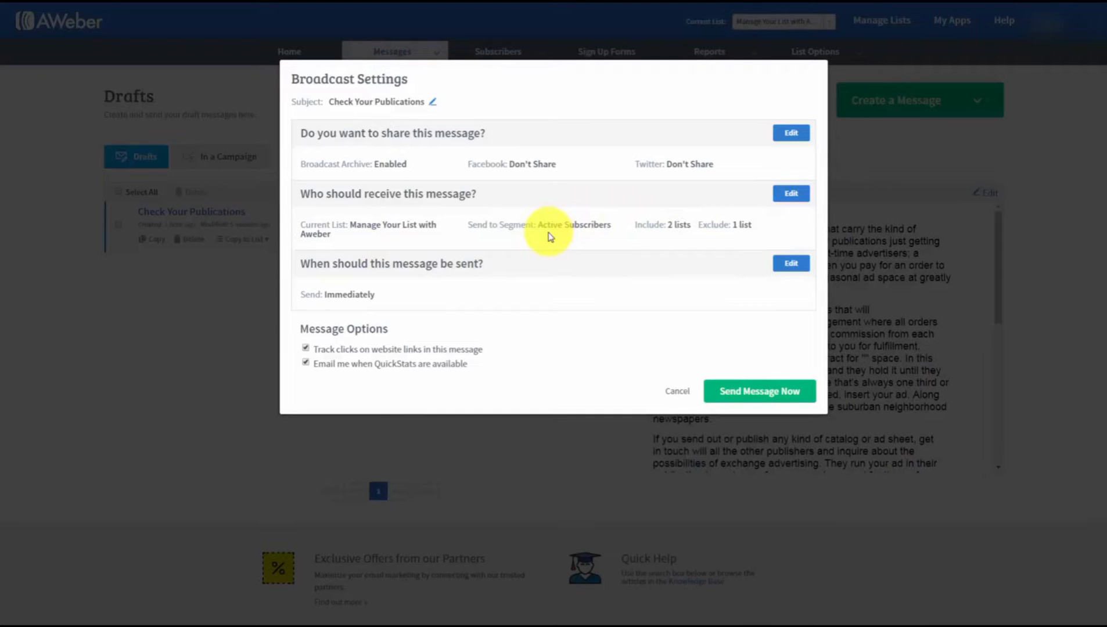
pyautogui.click(791, 195)
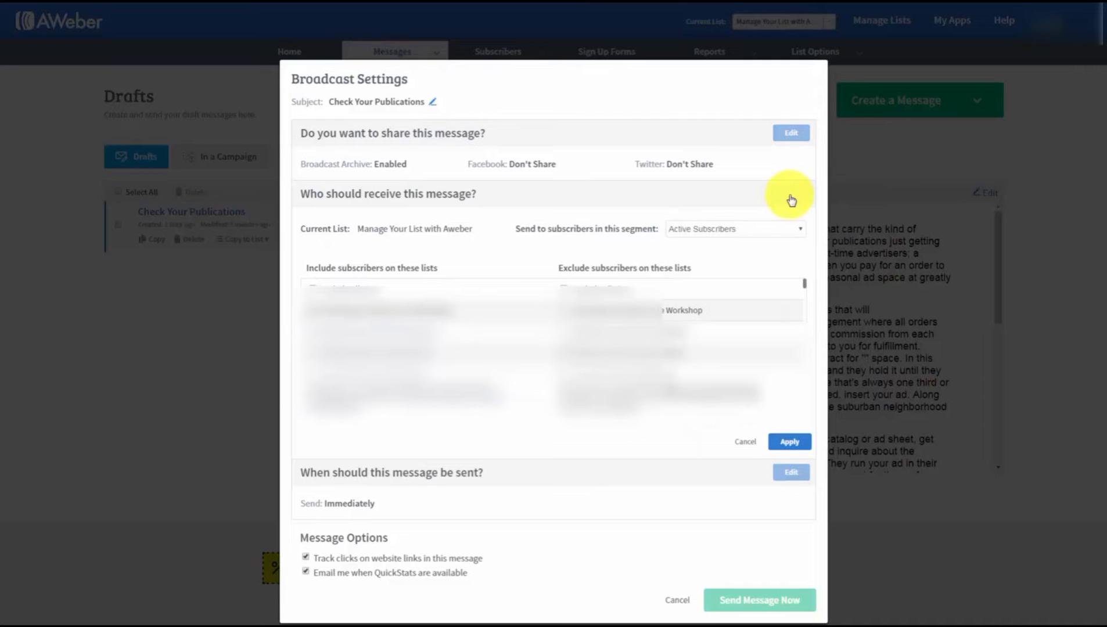
pyautogui.click(780, 234)
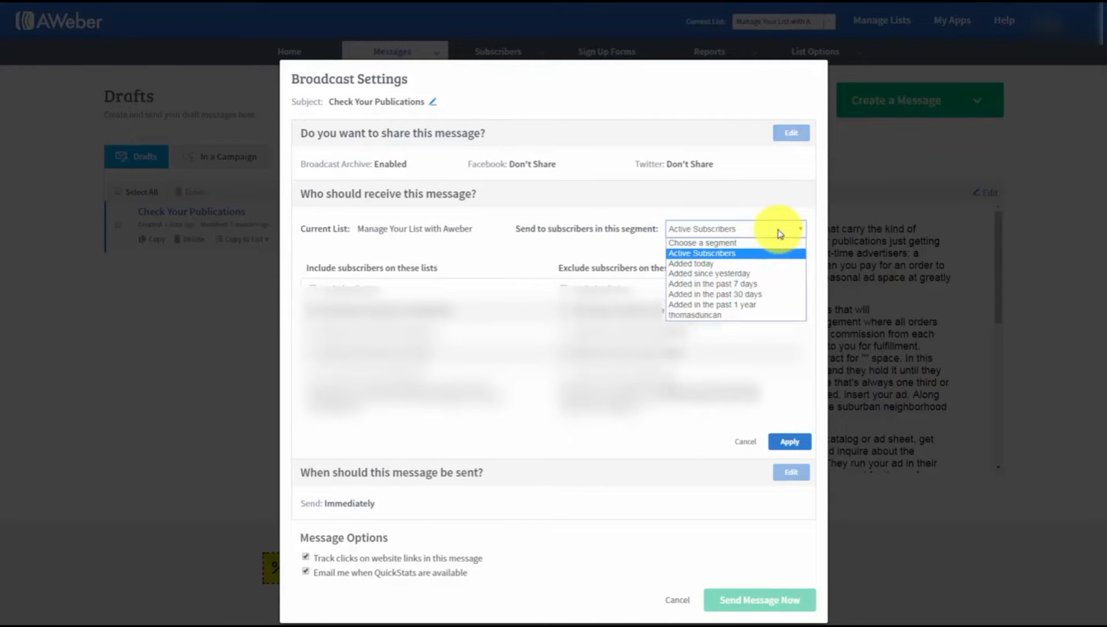
pyautogui.click(703, 317)
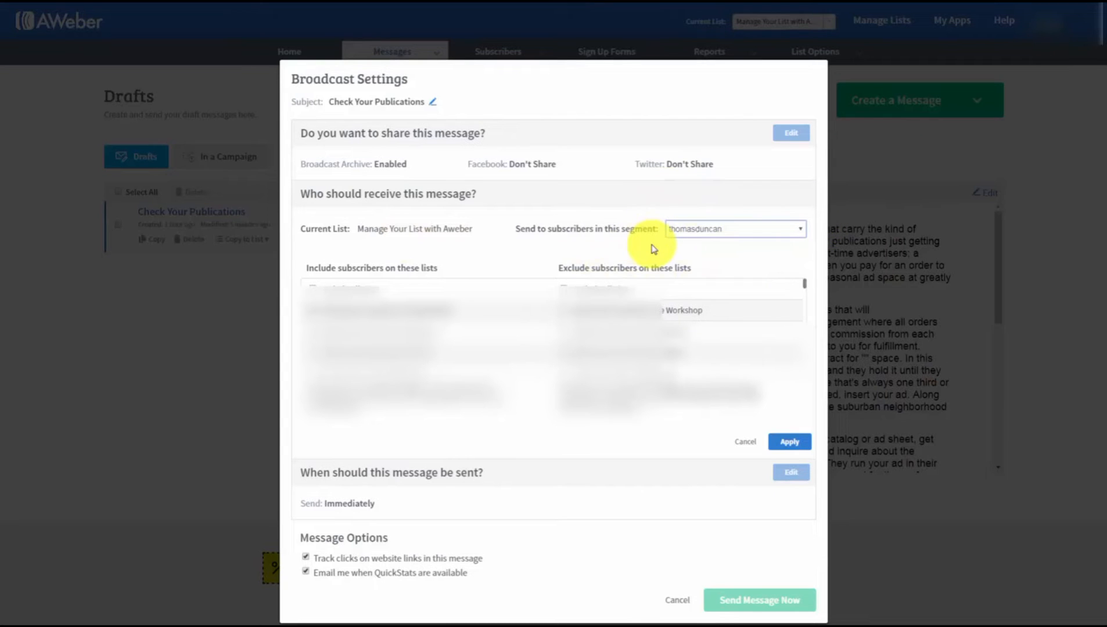
pyautogui.click(788, 441)
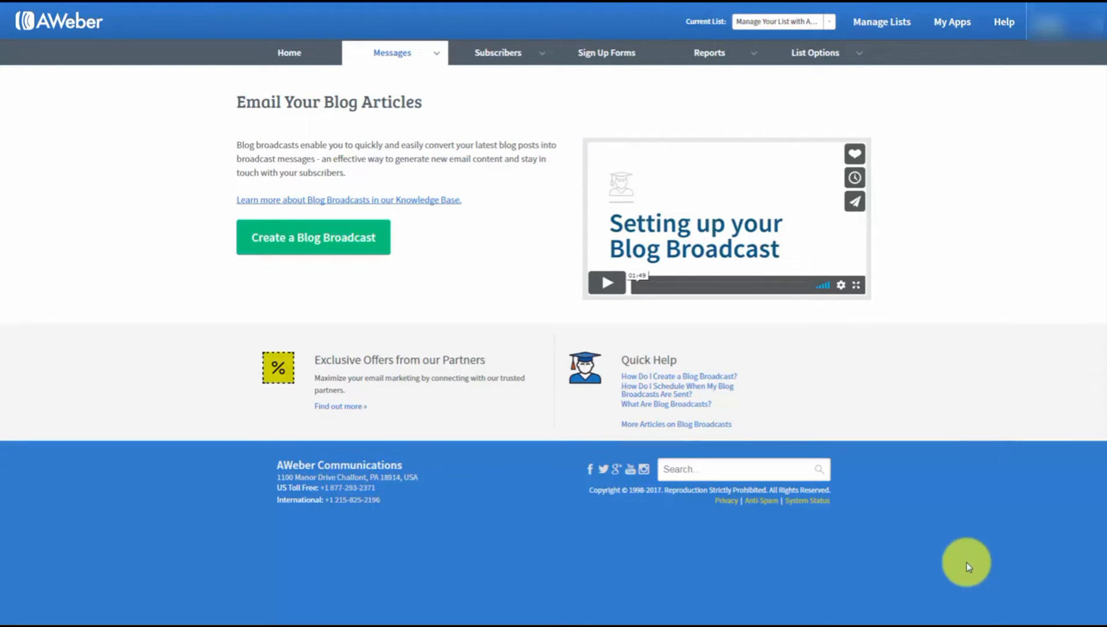
# - Begin a new blog broadcast using Create a Blog Broadcast
pyautogui.moveTo(429, 55)
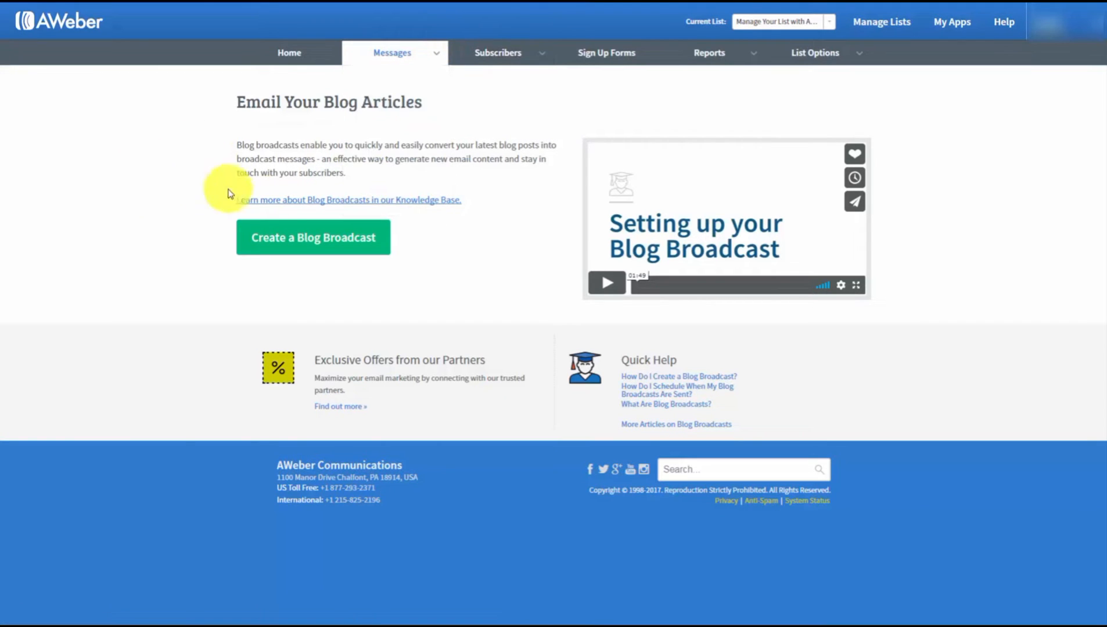
pyautogui.click(298, 243)
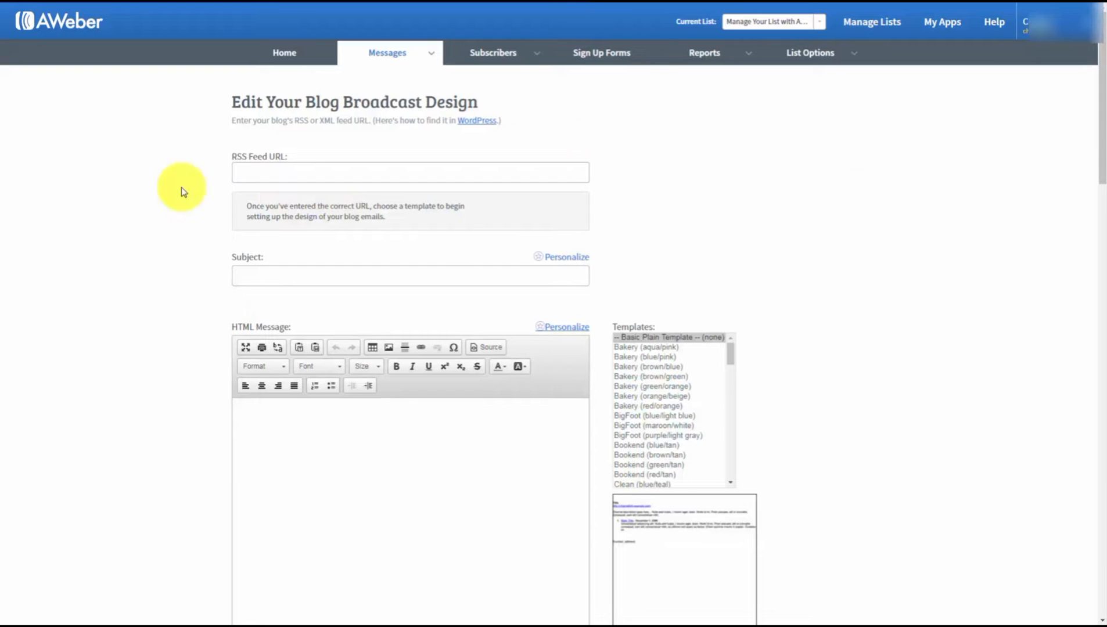
# - Paste '{!firstname_fix}, New Post Haon' into the blog broadcast's Subject field
pyautogui.click(254, 175)
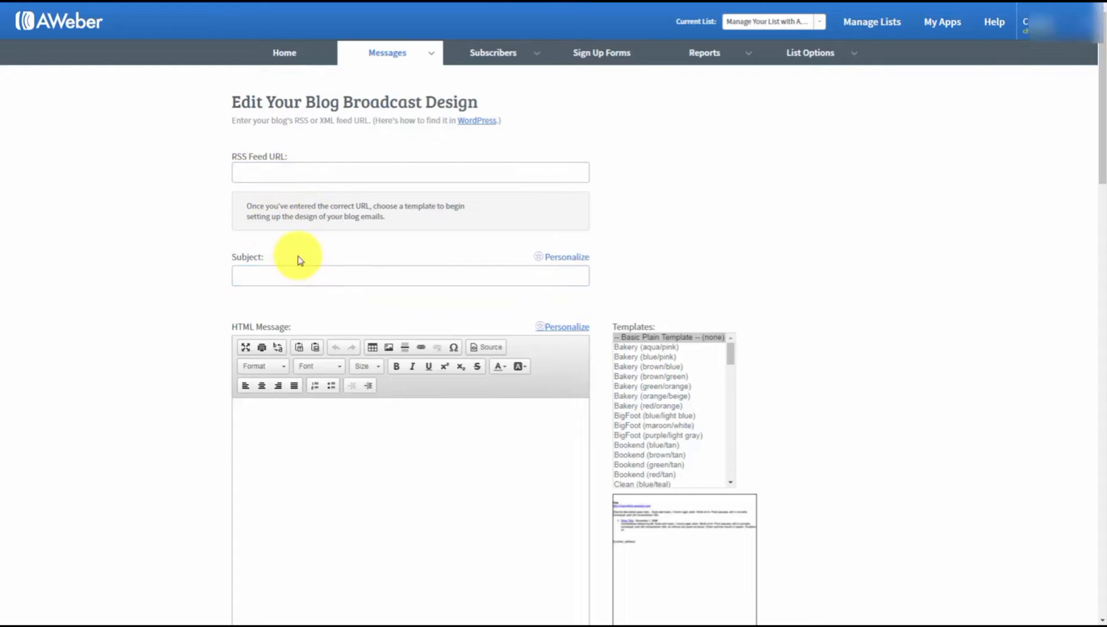
pyautogui.click(263, 277)
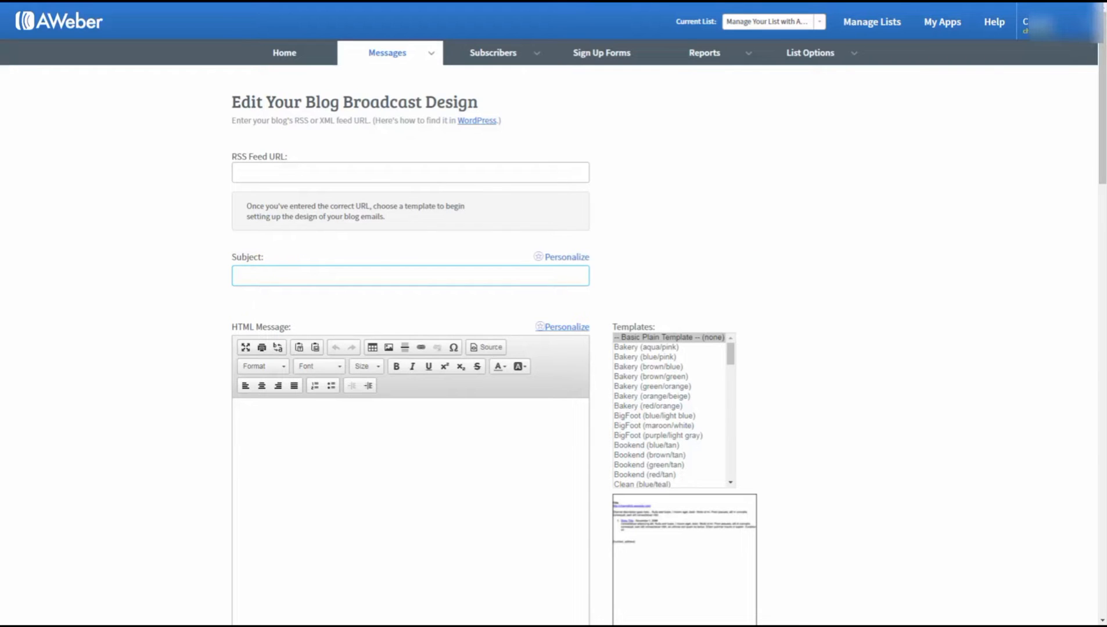
pyautogui.write('New Post Haon')
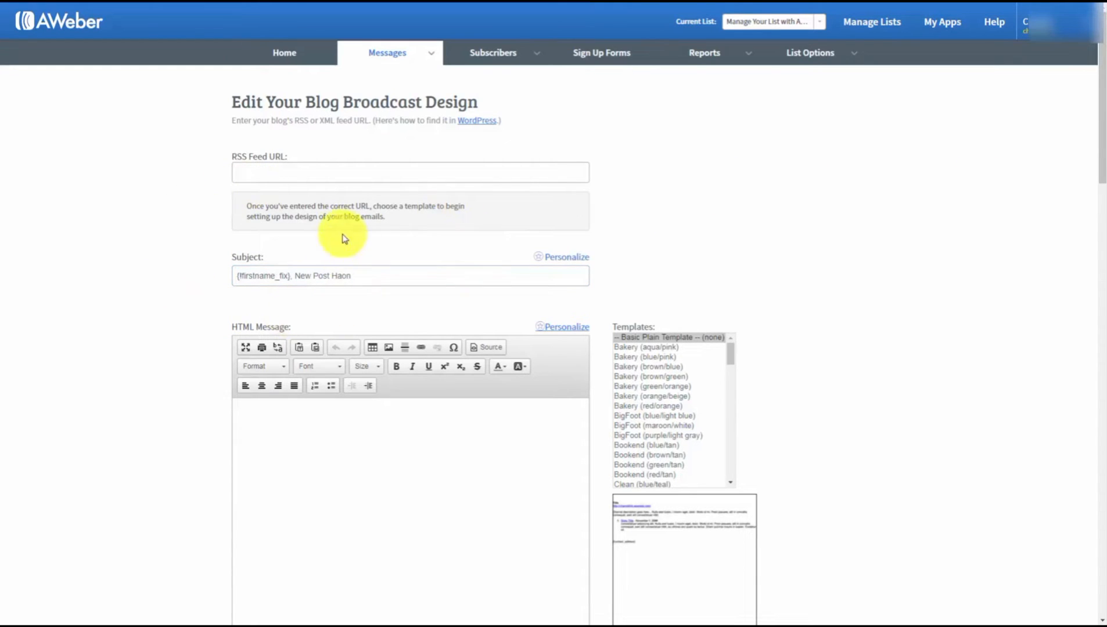
pyautogui.click(294, 280)
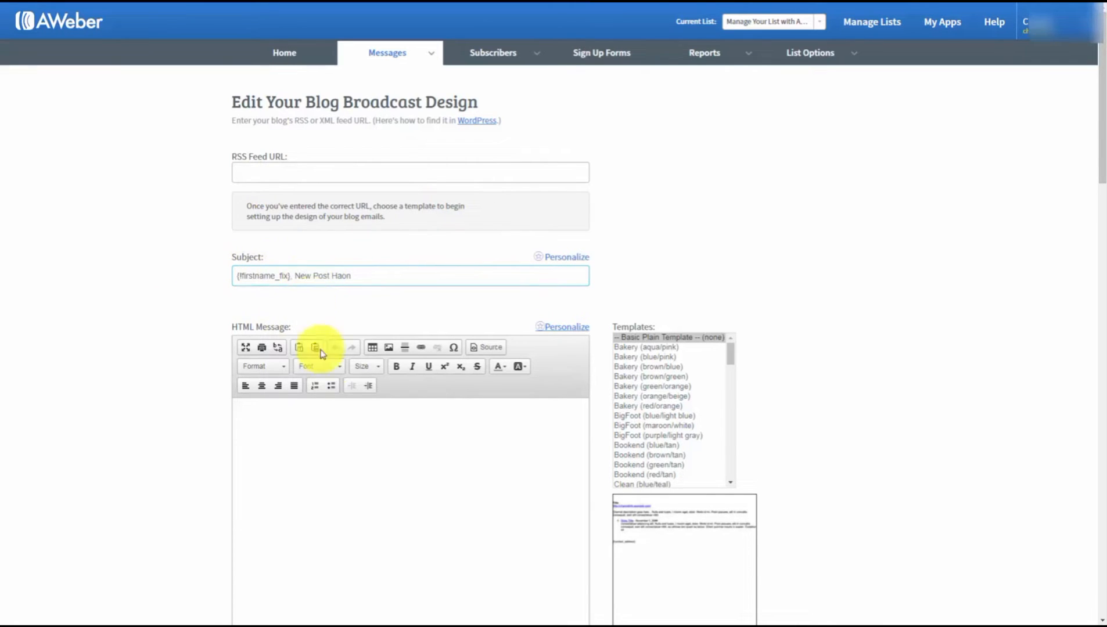
pyautogui.scroll(-1, 329, 375)
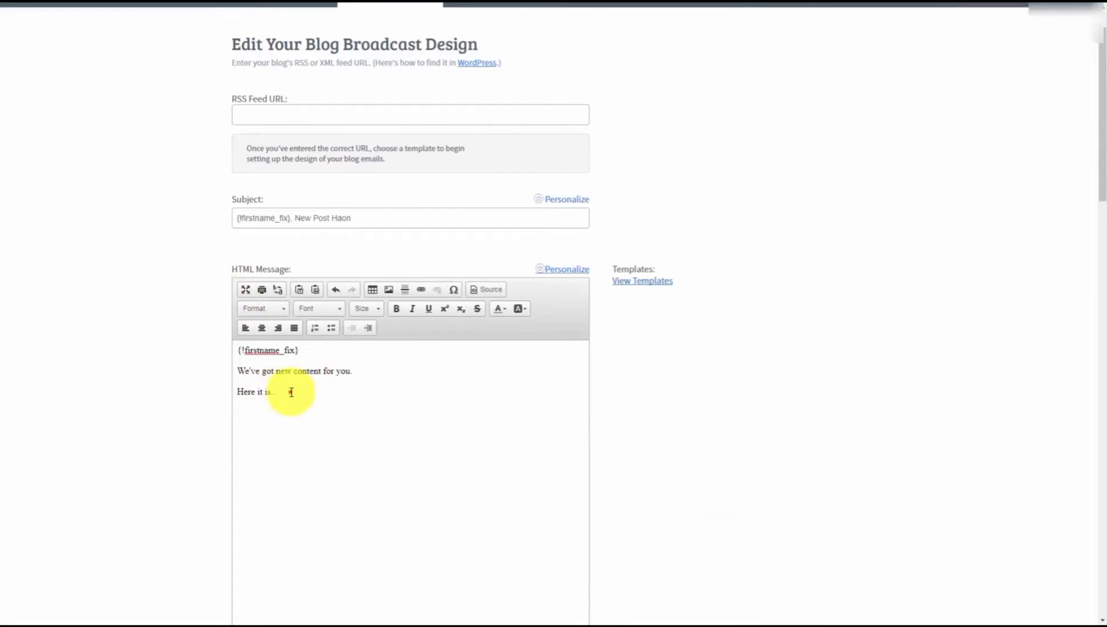
# - Copy the starter greeting from the HTML message into the Plain Text Message box
pyautogui.moveTo(289, 392); pyautogui.dragTo(238, 350)
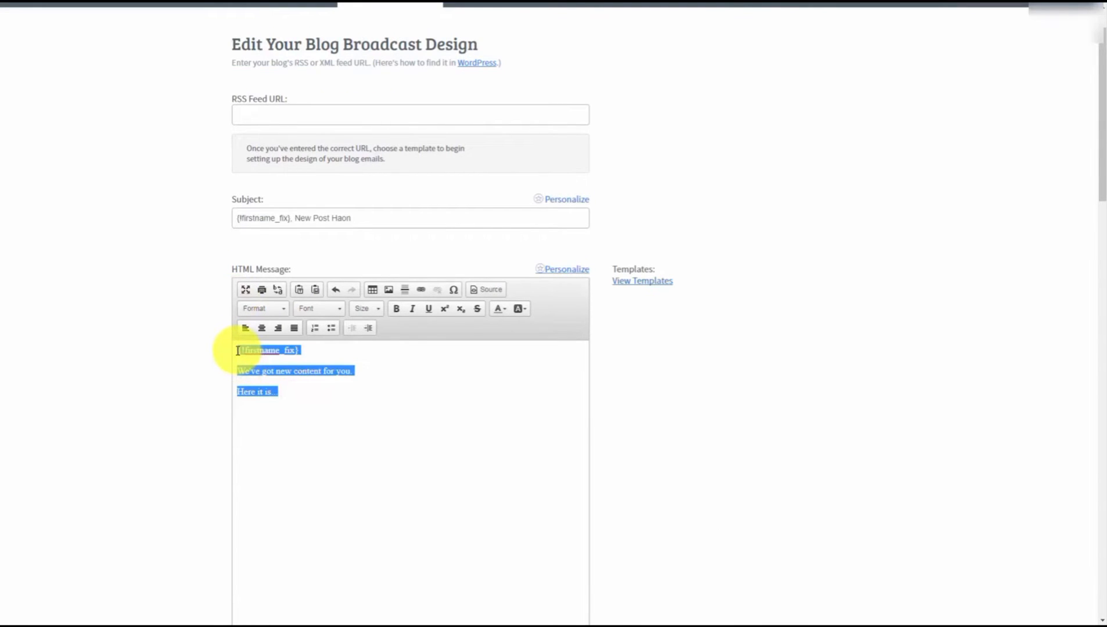
pyautogui.hotkey('ctrl', 'c')
pyautogui.scroll(-4, 238, 329)
pyautogui.click(297, 482)
pyautogui.hotkey('ctrl', 'v')
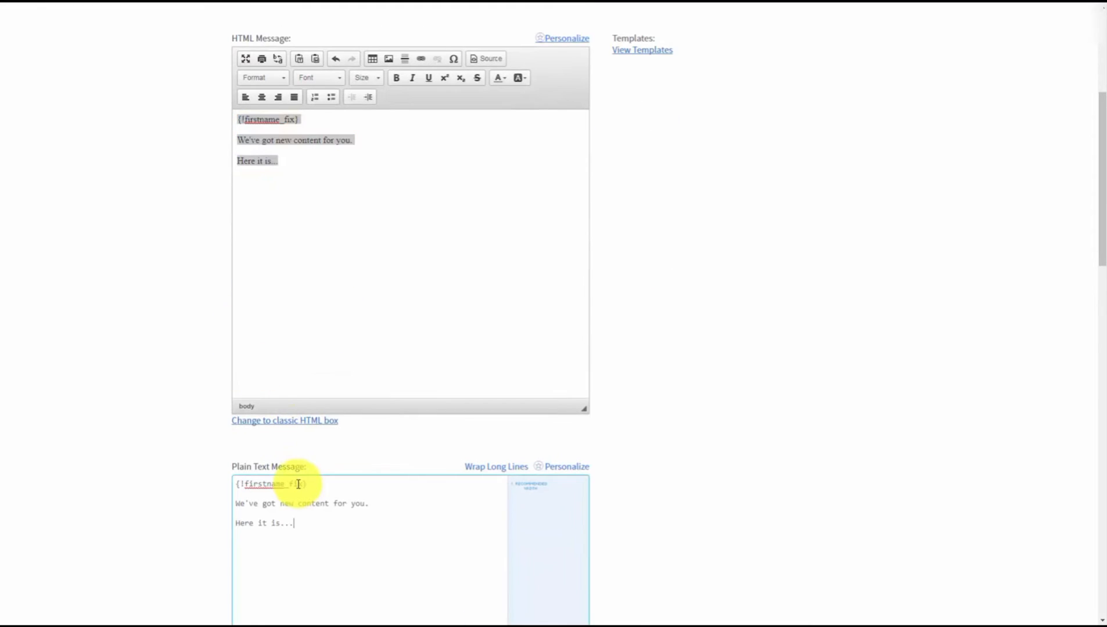
pyautogui.scroll(2, 327, 460)
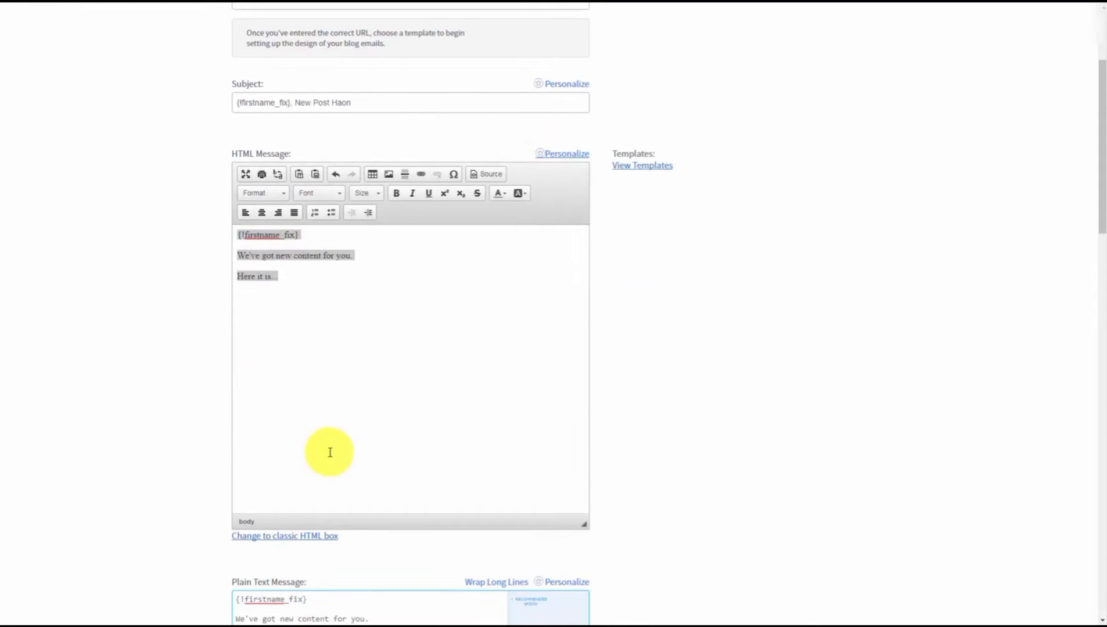
pyautogui.scroll(3, 683, 486)
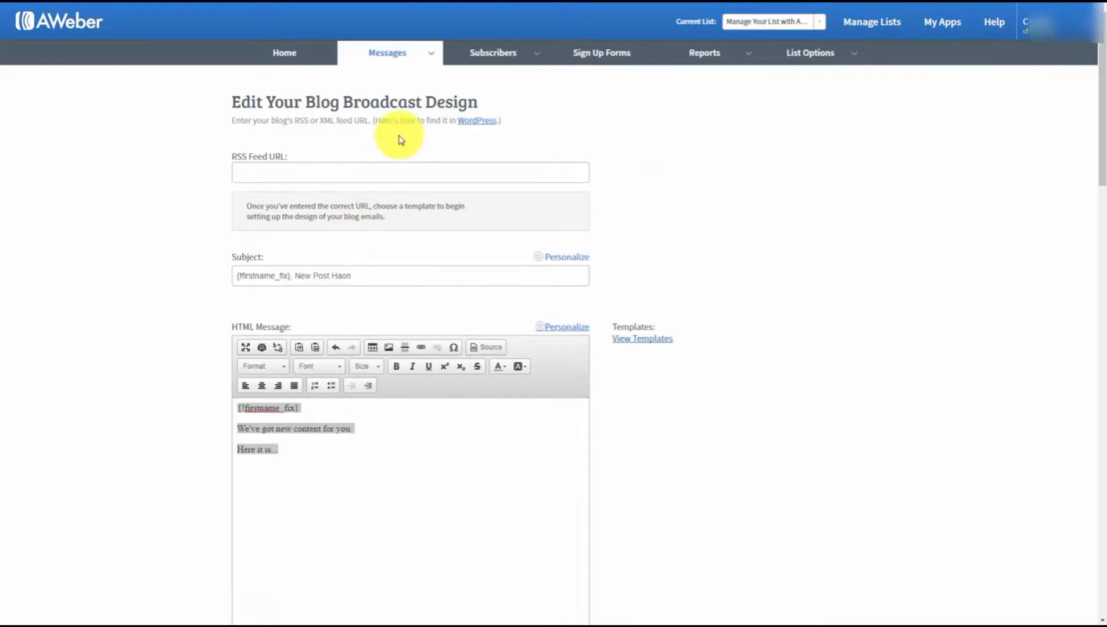
pyautogui.click(473, 126)
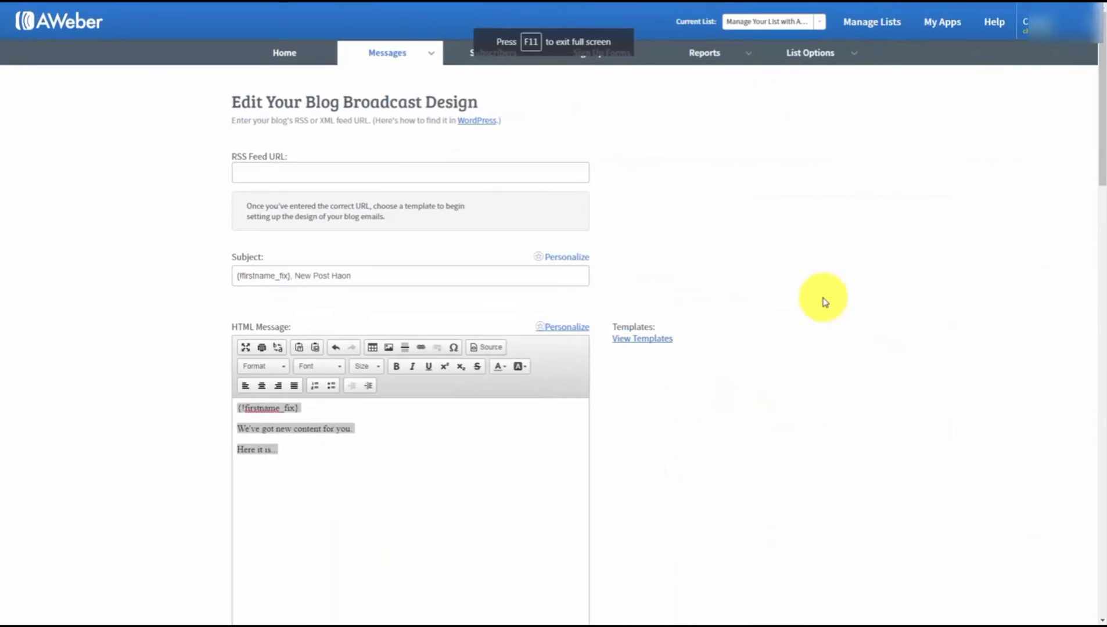
pyautogui.click(254, 168)
pyautogui.rightClick(253, 169)
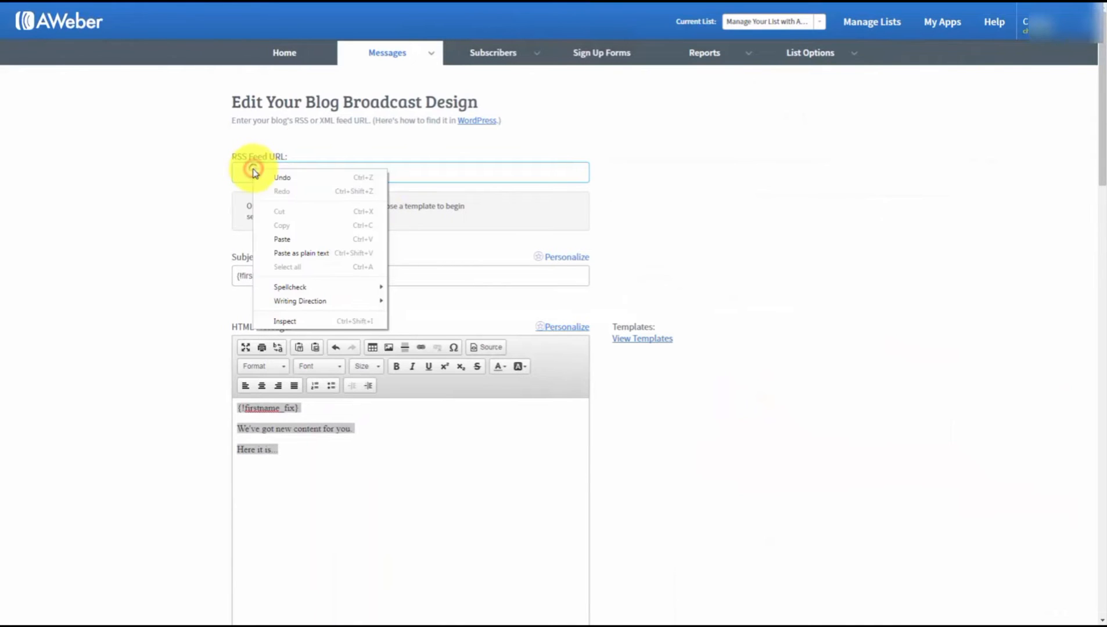
pyautogui.click(279, 237)
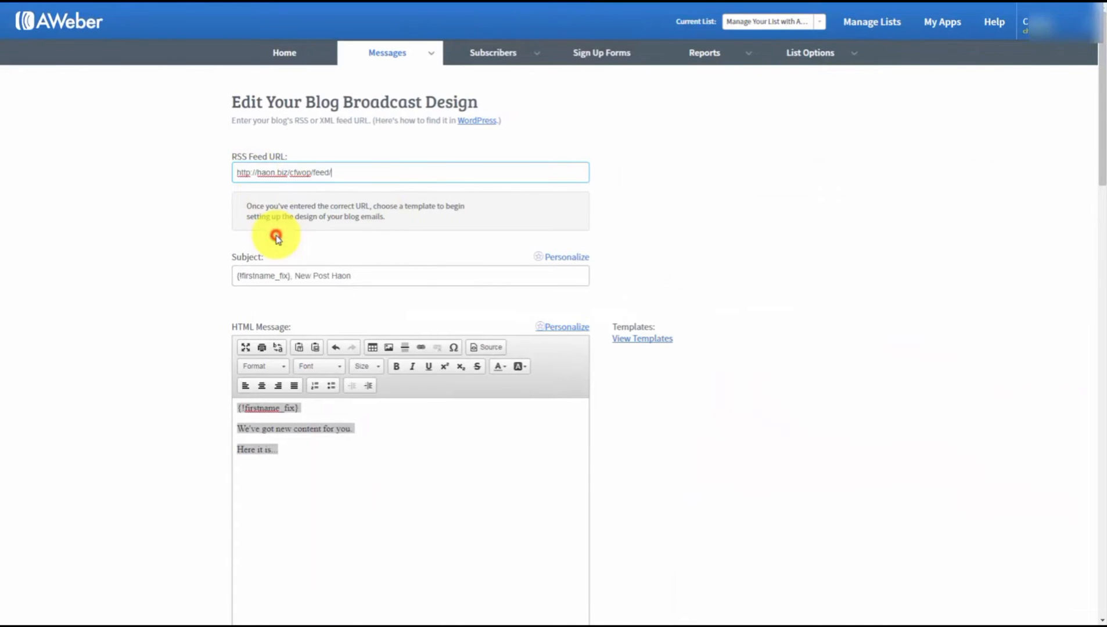
pyautogui.click(197, 265)
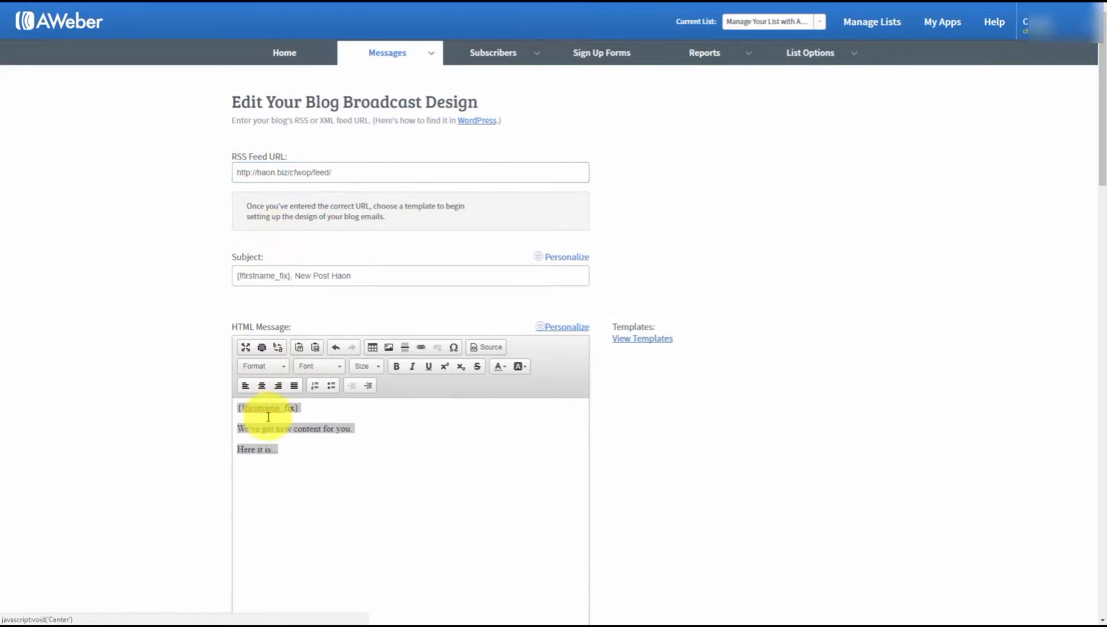
pyautogui.click(635, 342)
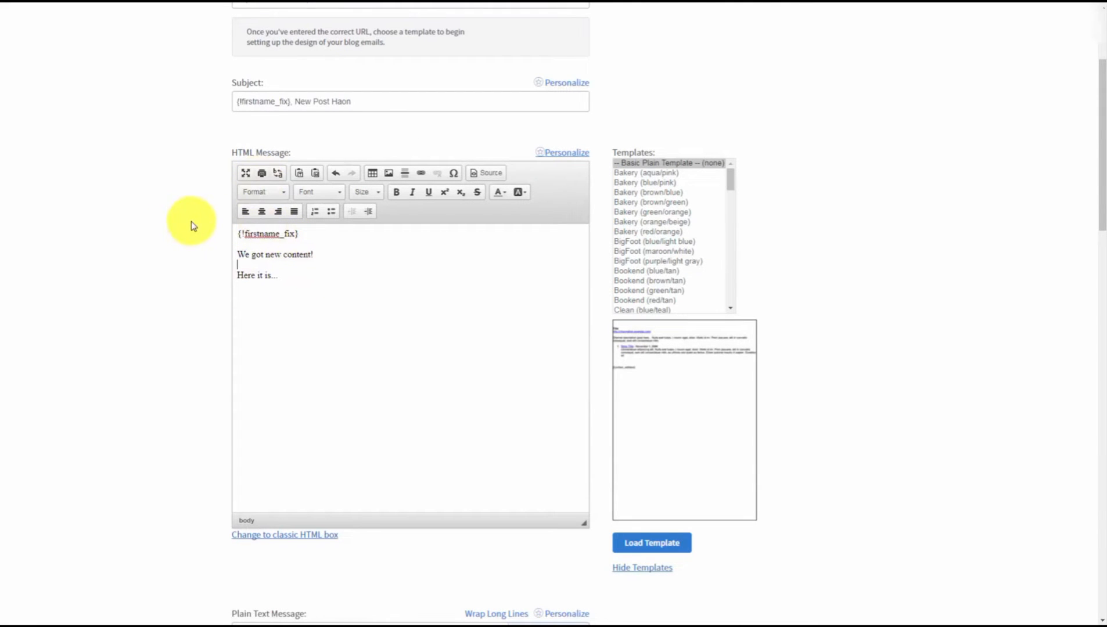
# - Review the Send Time choices, keeping immediate sending, and scroll to the form's bottom
pyautogui.scroll(-9, 191, 221)
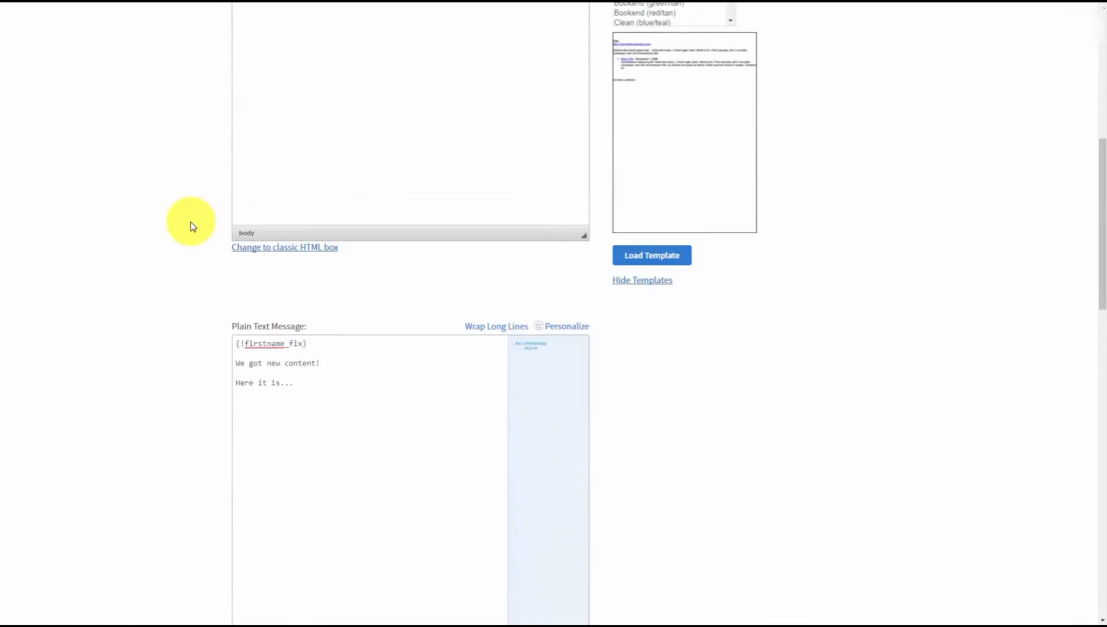
pyautogui.scroll(-4, 192, 225)
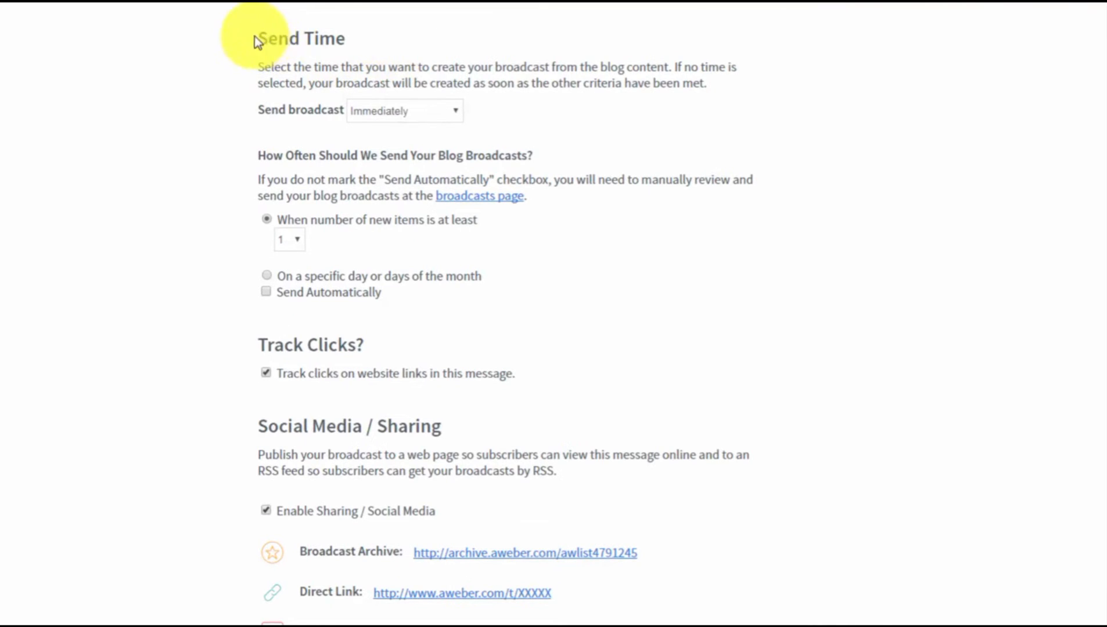
pyautogui.click(450, 116)
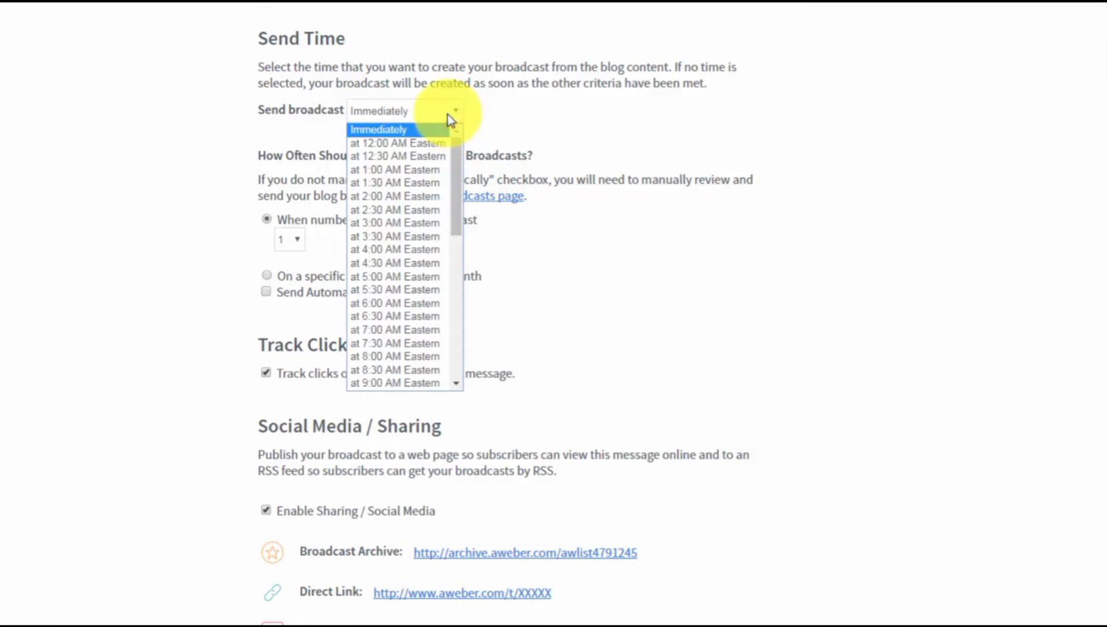
pyautogui.click(449, 116)
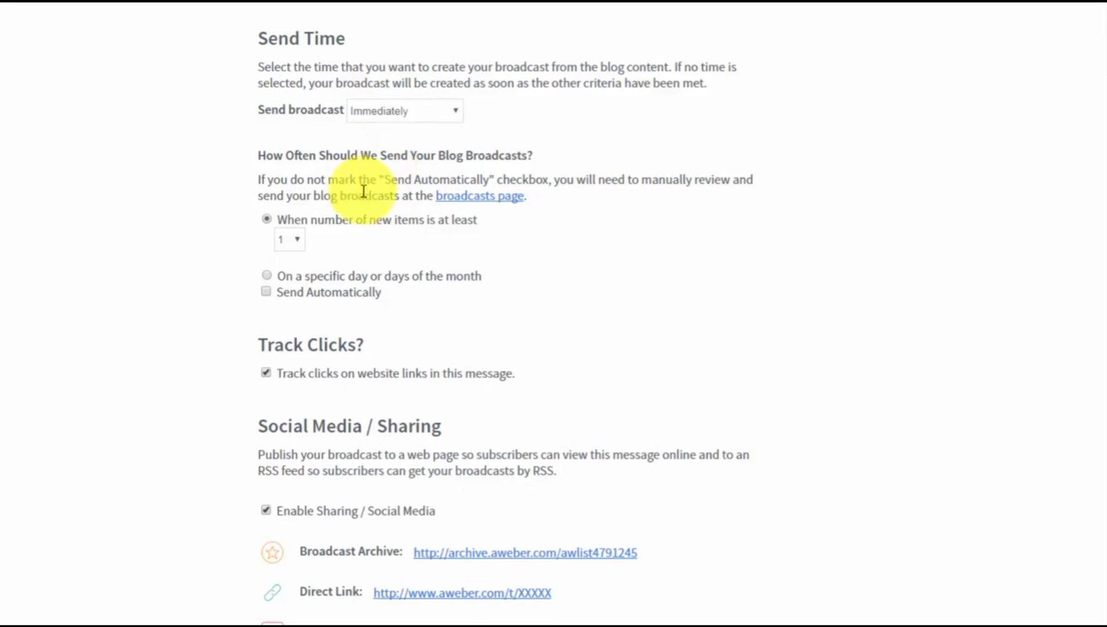
pyautogui.click(268, 278)
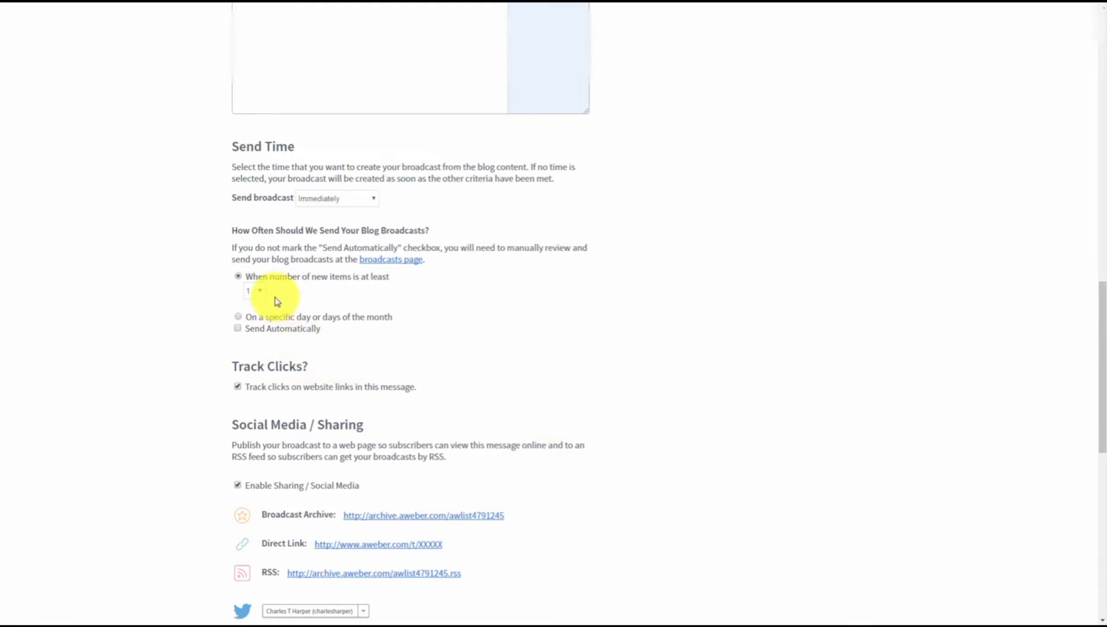
pyautogui.scroll(-10, 415, 402)
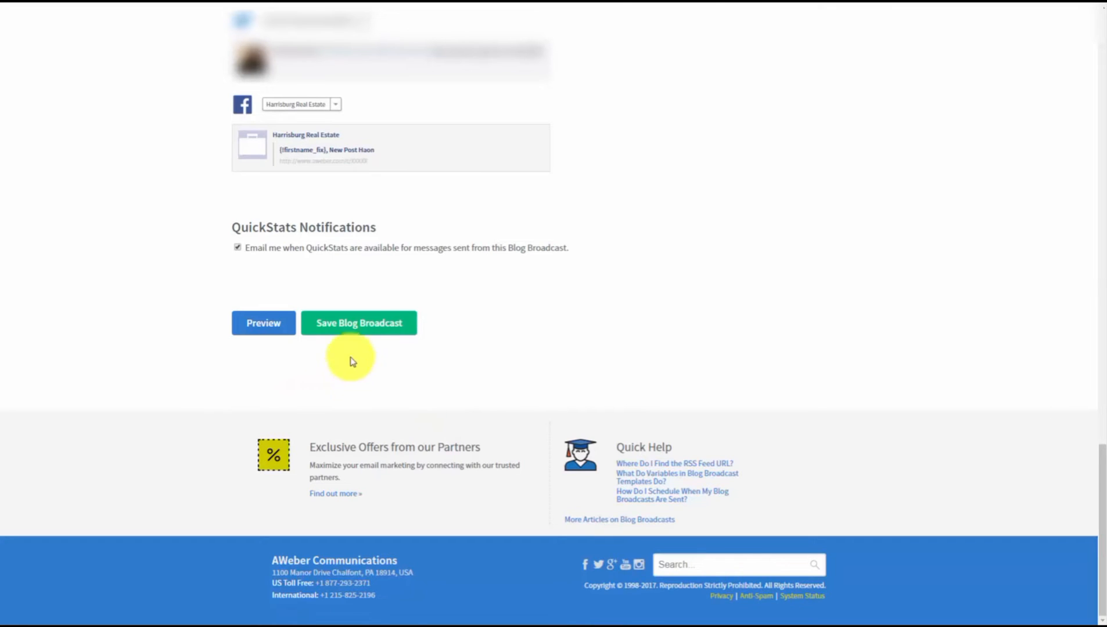
# - Save the blog broadcast and bring up Send Options for the Tax Advantages For Us draft
pyautogui.click(347, 325)
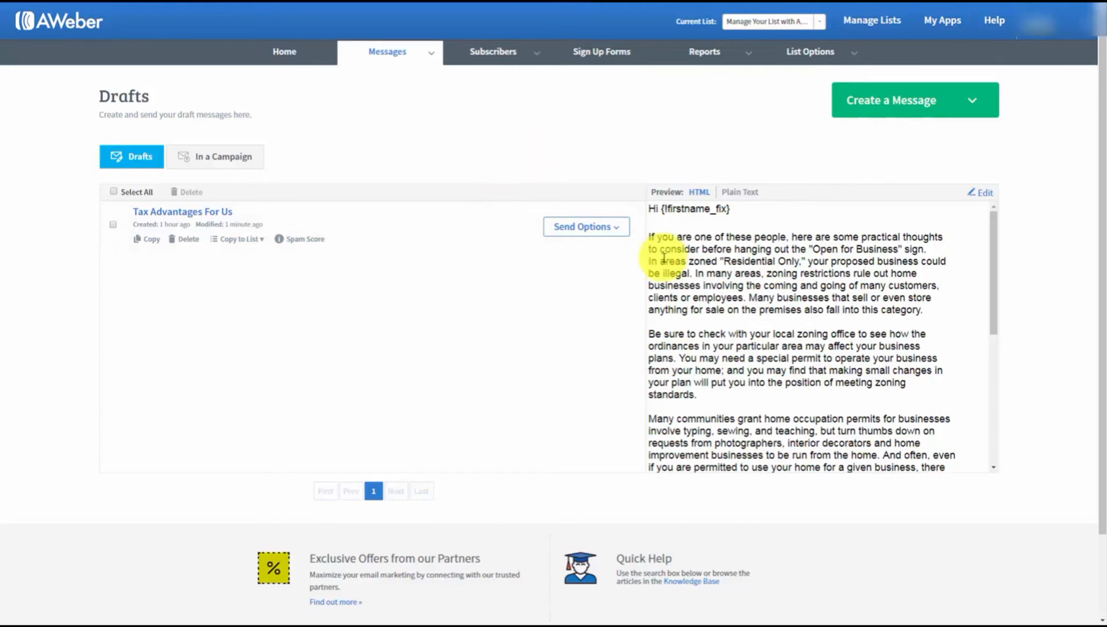
pyautogui.click(617, 232)
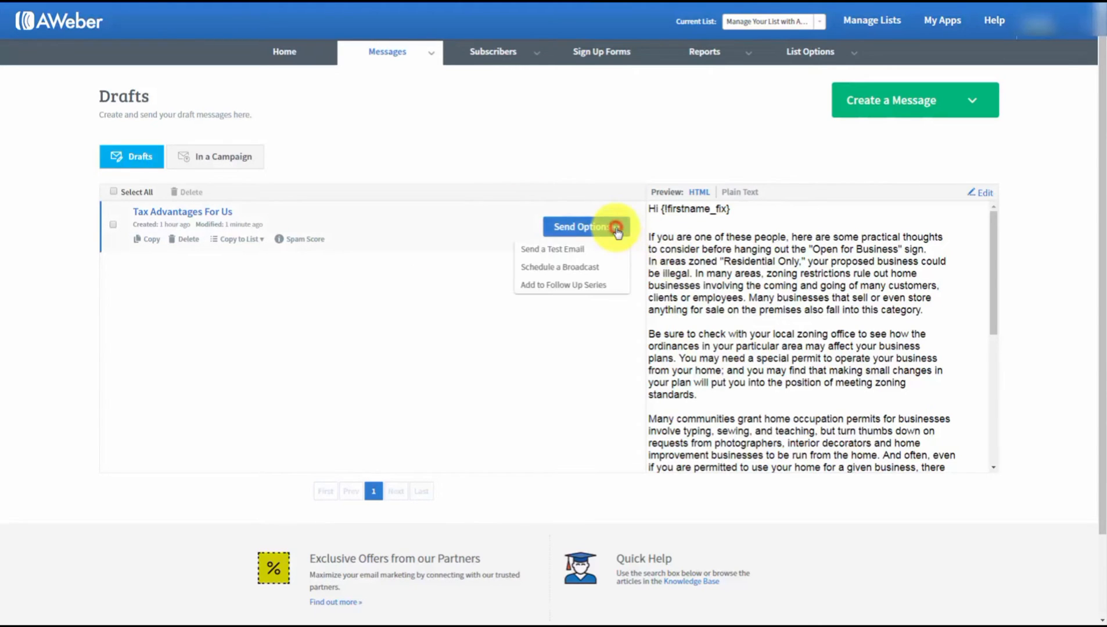
# - Add Tax Advantages For Us to the Follow Up Series as follow-up 1
pyautogui.click(542, 286)
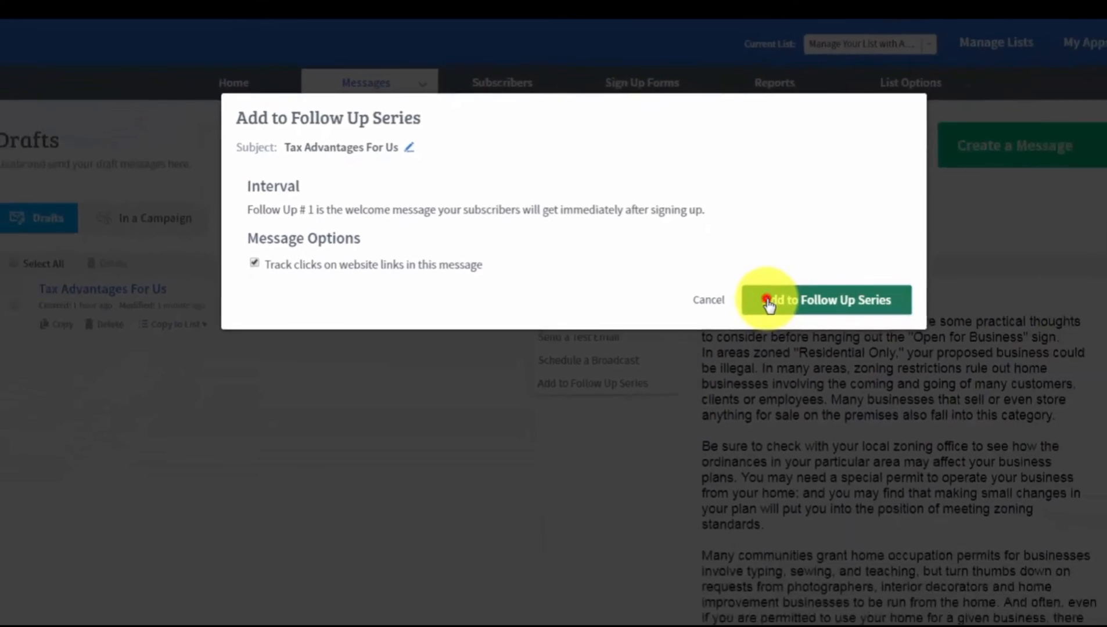
pyautogui.click(881, 440)
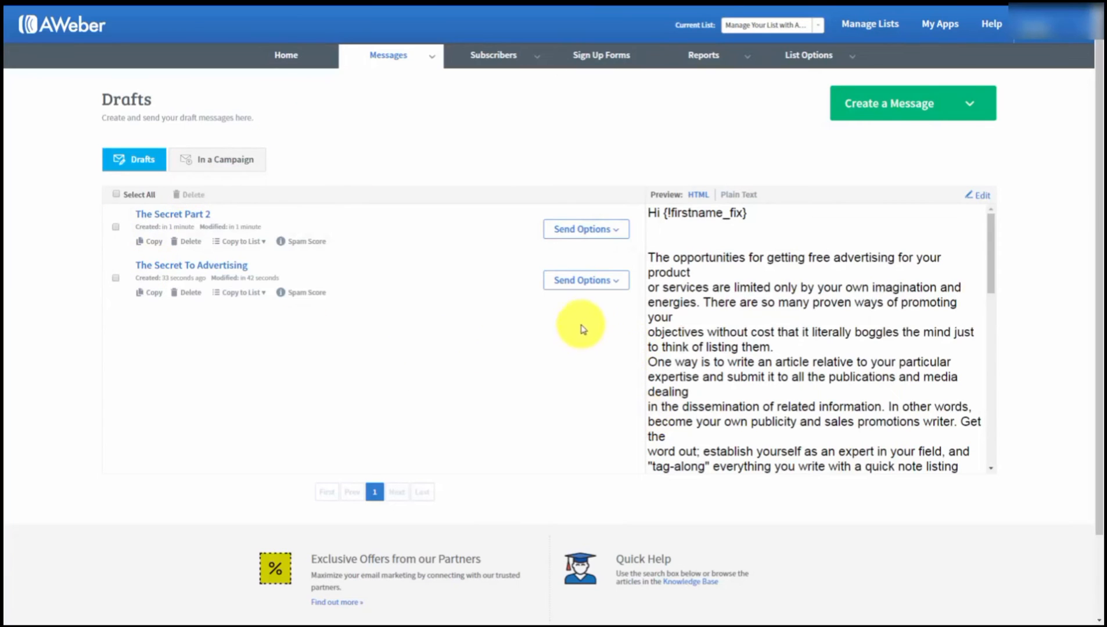
# - Add The Secret To Advertising to the follow-up series with a 1-day interval
pyautogui.click(617, 284)
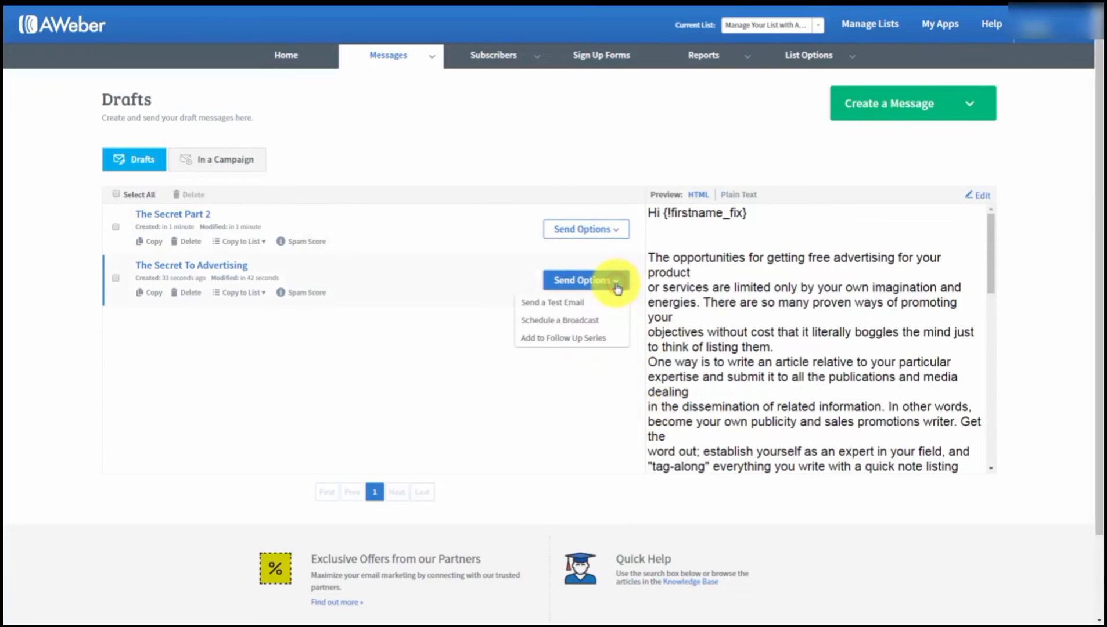
pyautogui.click(562, 341)
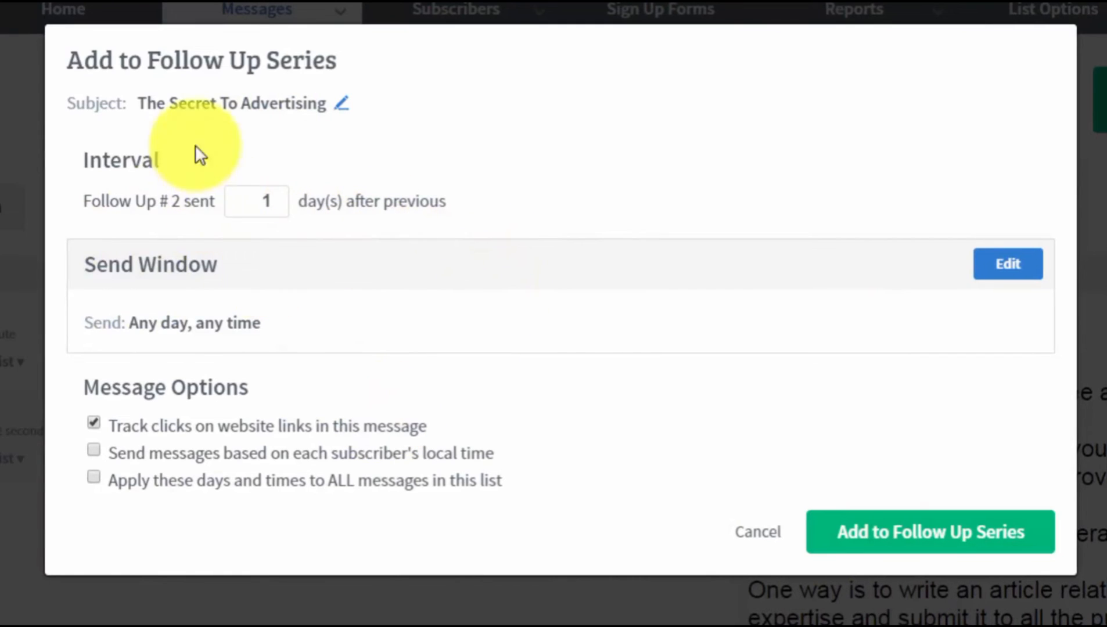
pyautogui.doubleClick(263, 200)
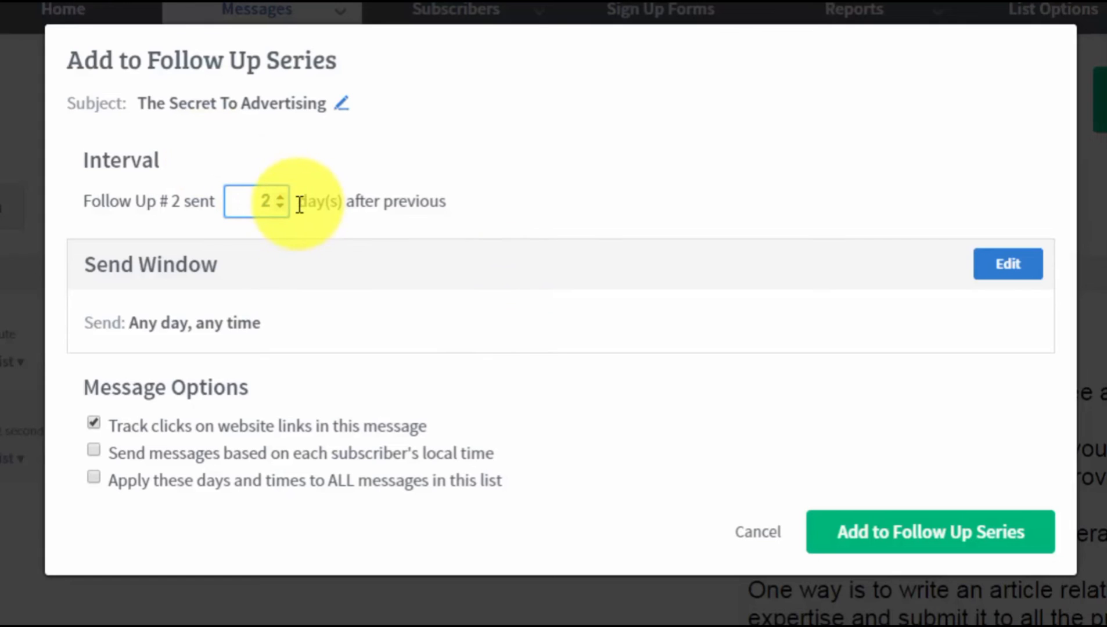
pyautogui.write('2')
pyautogui.press('BackSpace')
pyautogui.write('3')
pyautogui.press('BackSpace')
pyautogui.write('1')
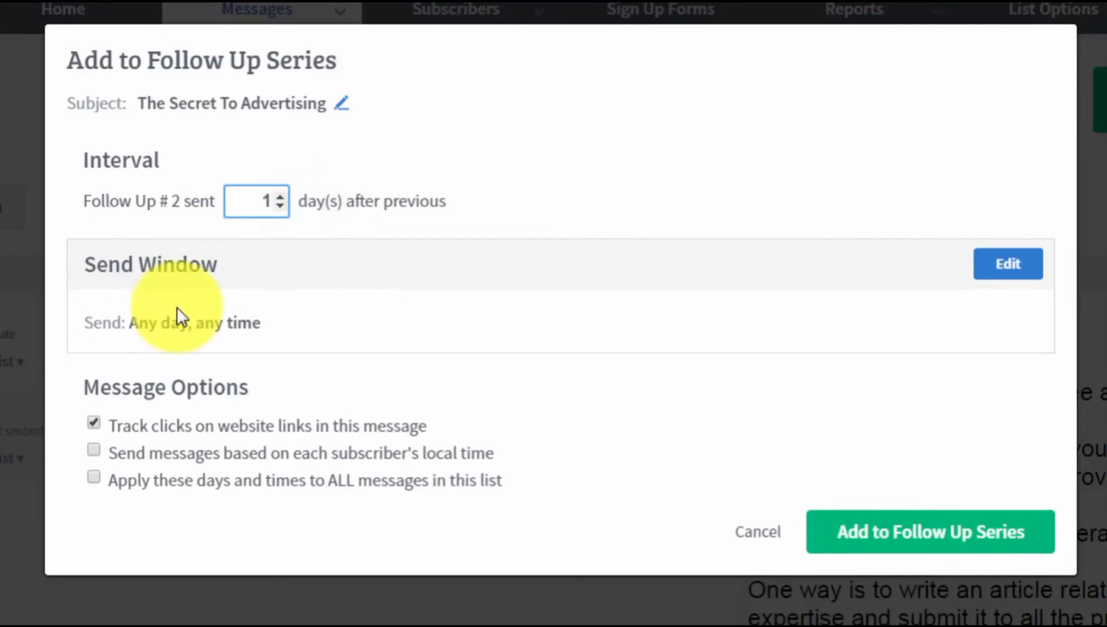
# - Set a 9am send window in subscribers' local time and confirm it as follow-up 2
pyautogui.click(990, 268)
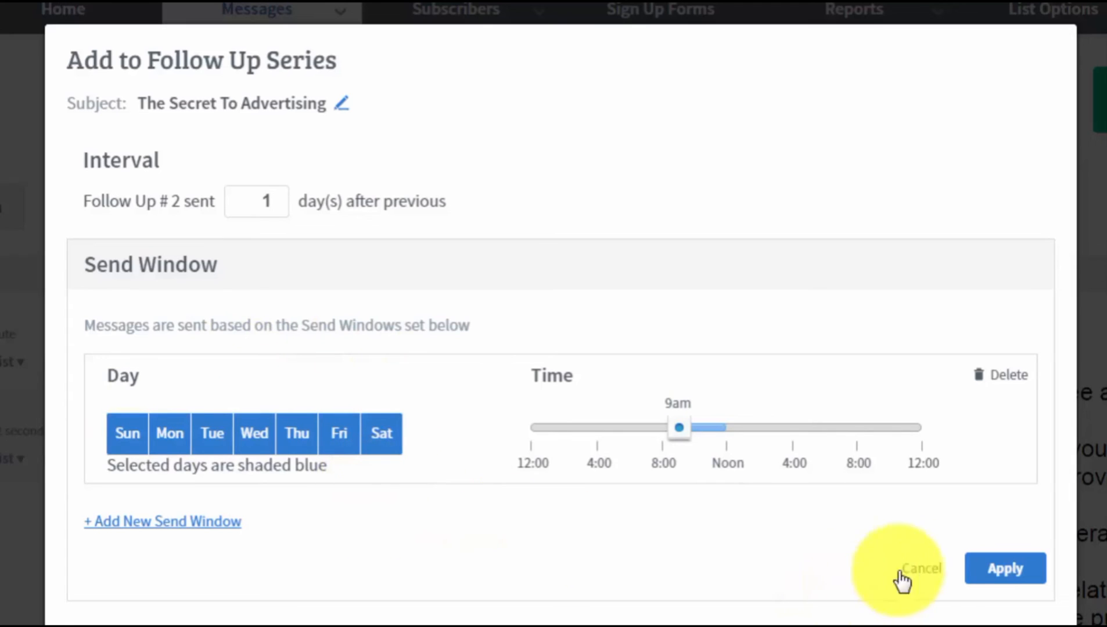
pyautogui.click(979, 571)
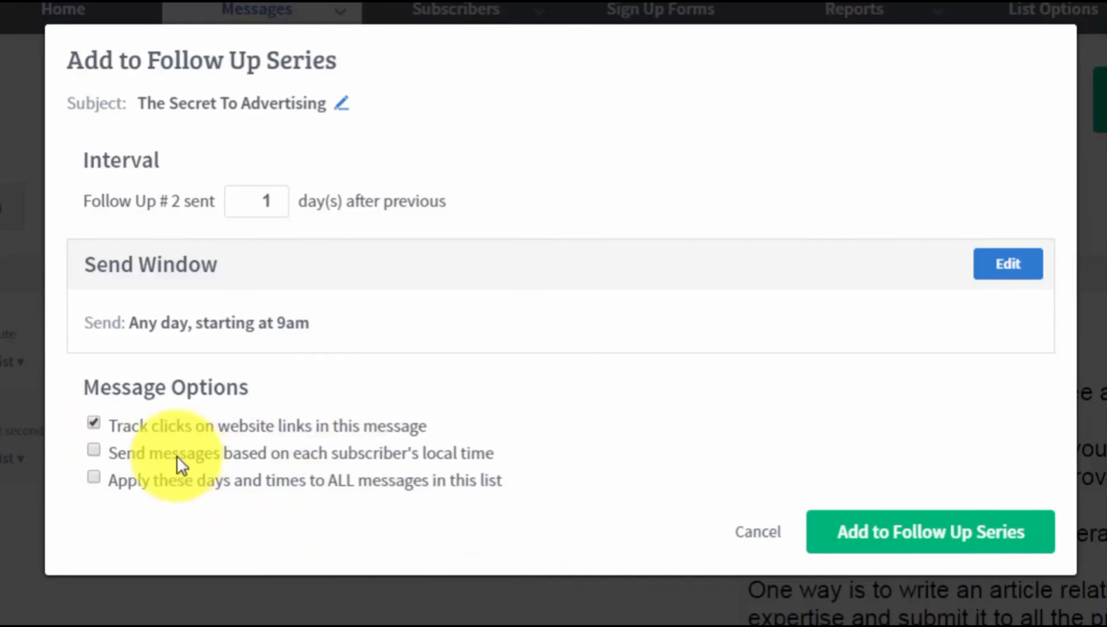
pyautogui.click(421, 454)
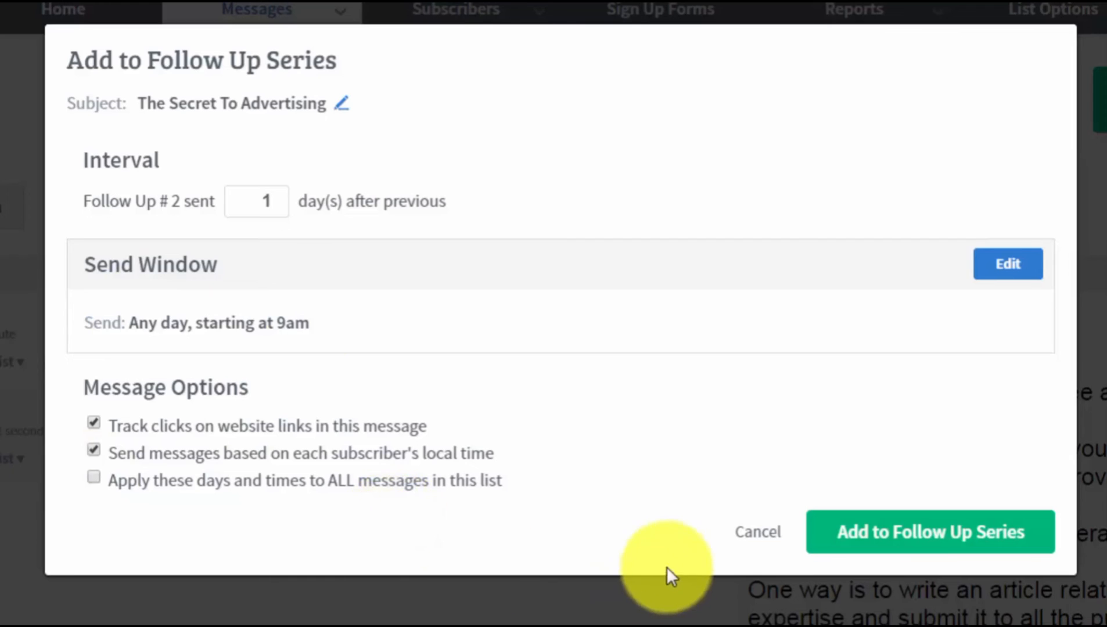
pyautogui.click(867, 549)
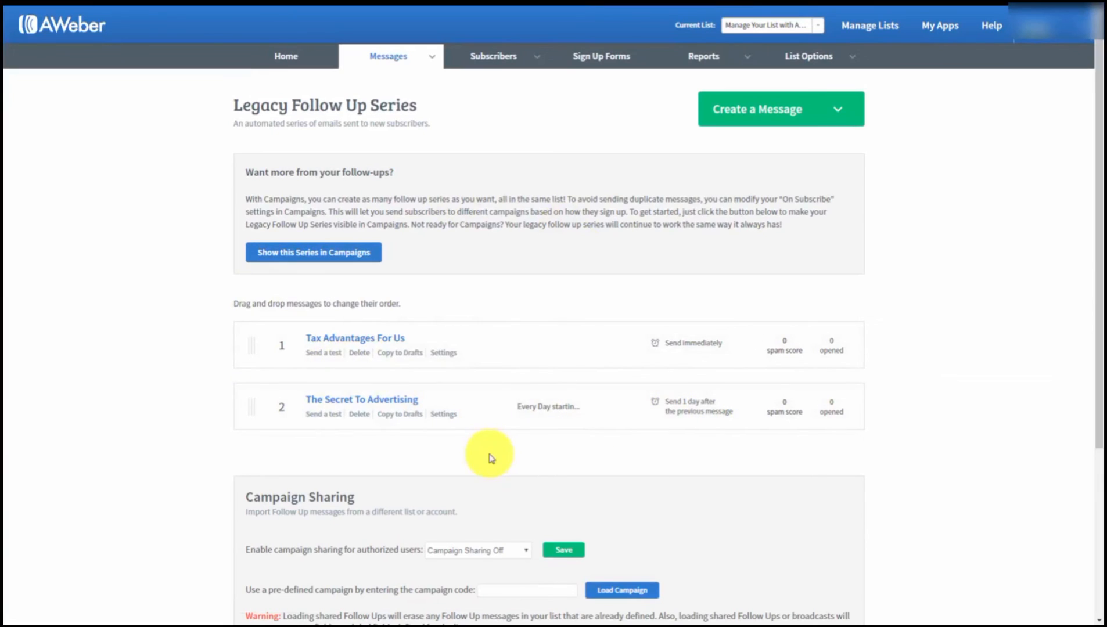
# - From Drafts, add The Secret Part 2 to the follow-up series as message 3 with a 3-day interval
pyautogui.moveTo(434, 55)
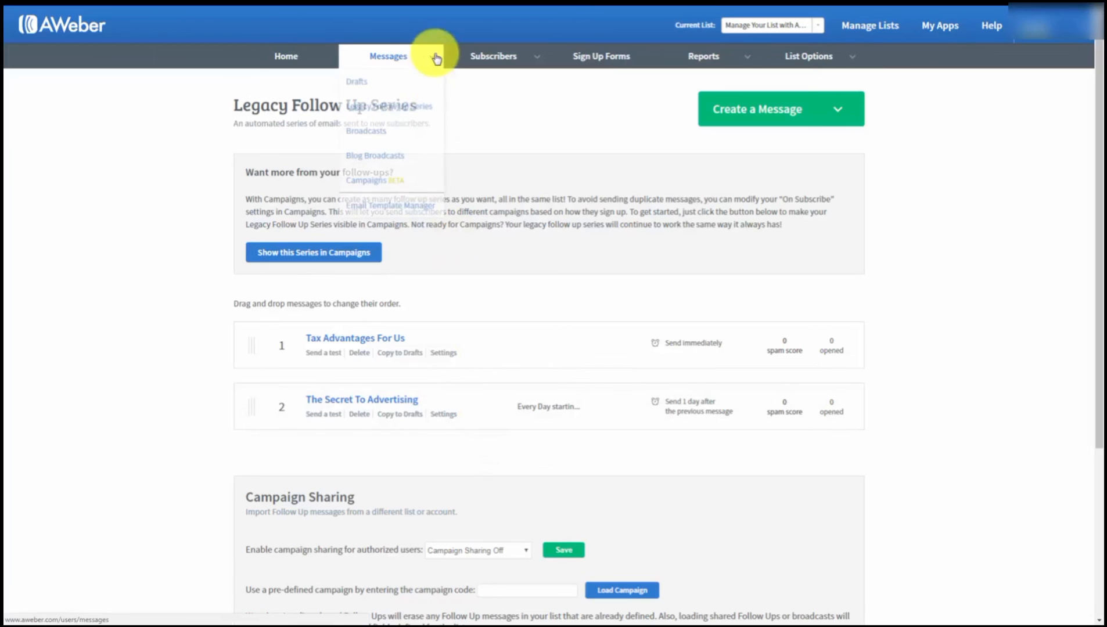
pyautogui.click(352, 86)
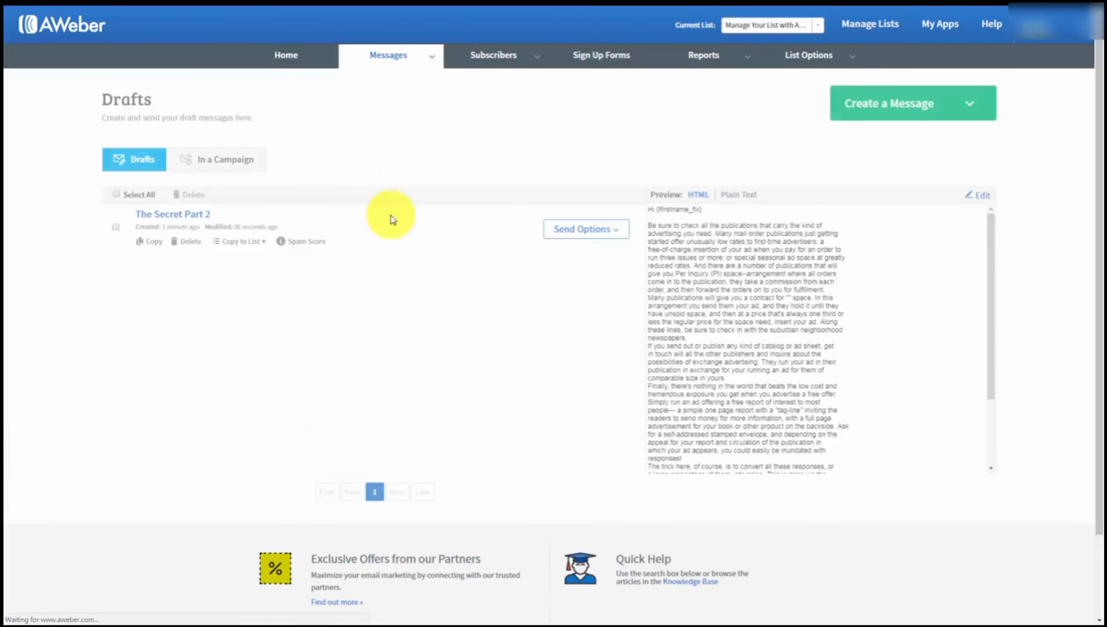
pyautogui.click(618, 234)
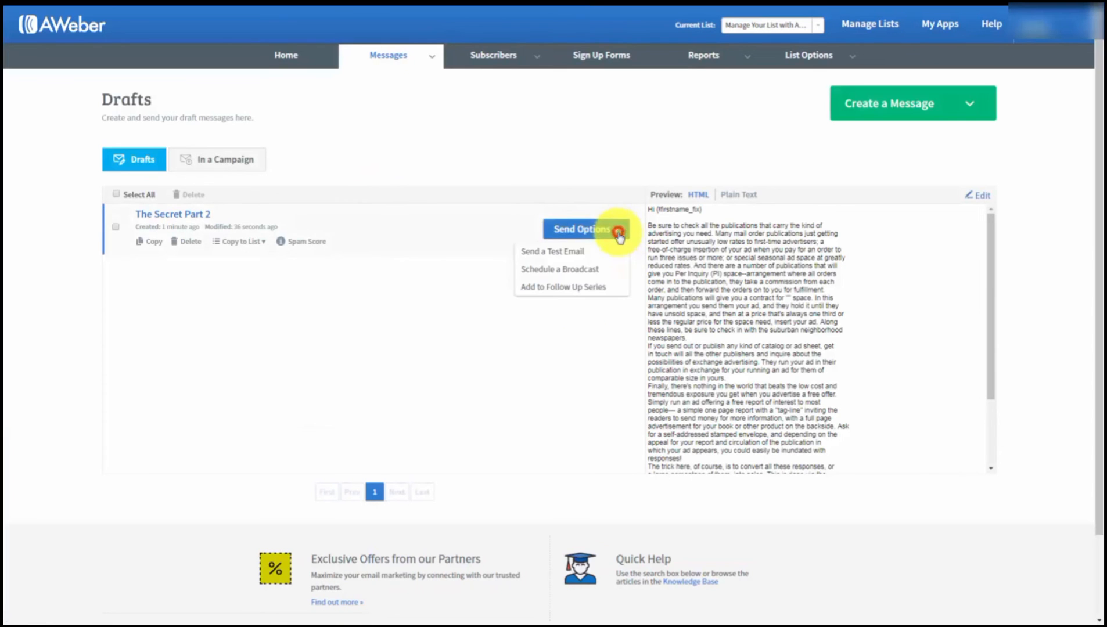
pyautogui.click(546, 287)
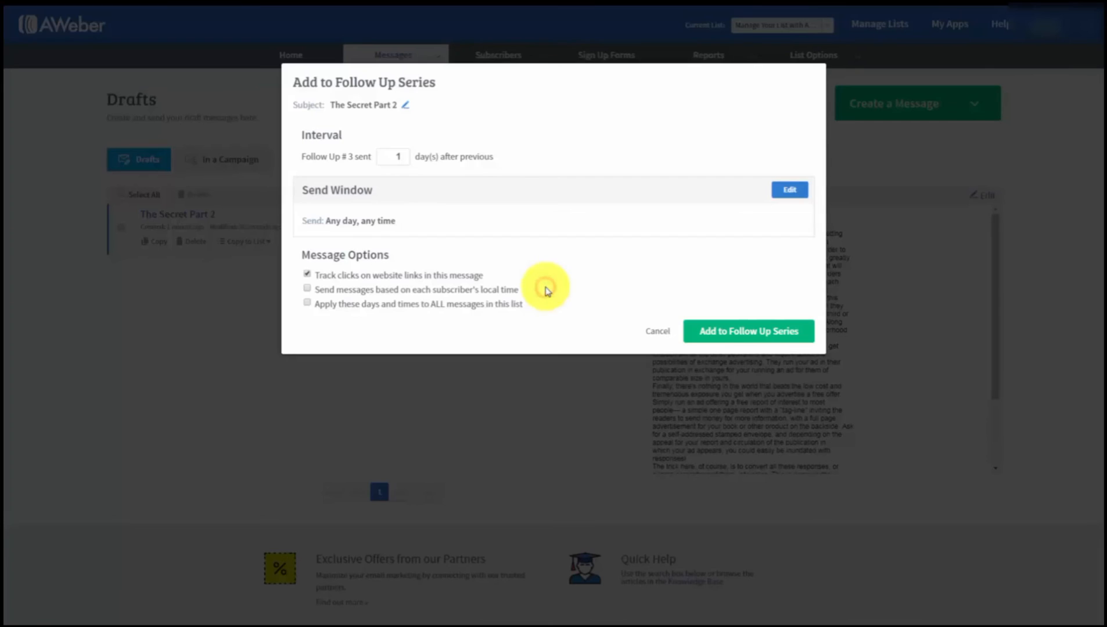
pyautogui.click(399, 154)
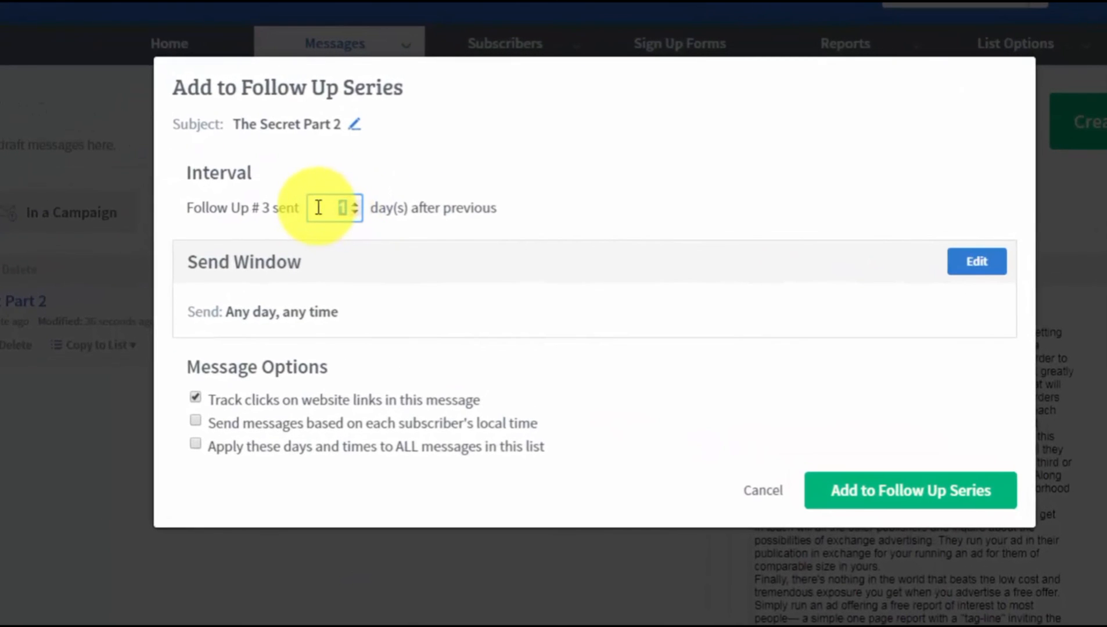
pyautogui.write('3')
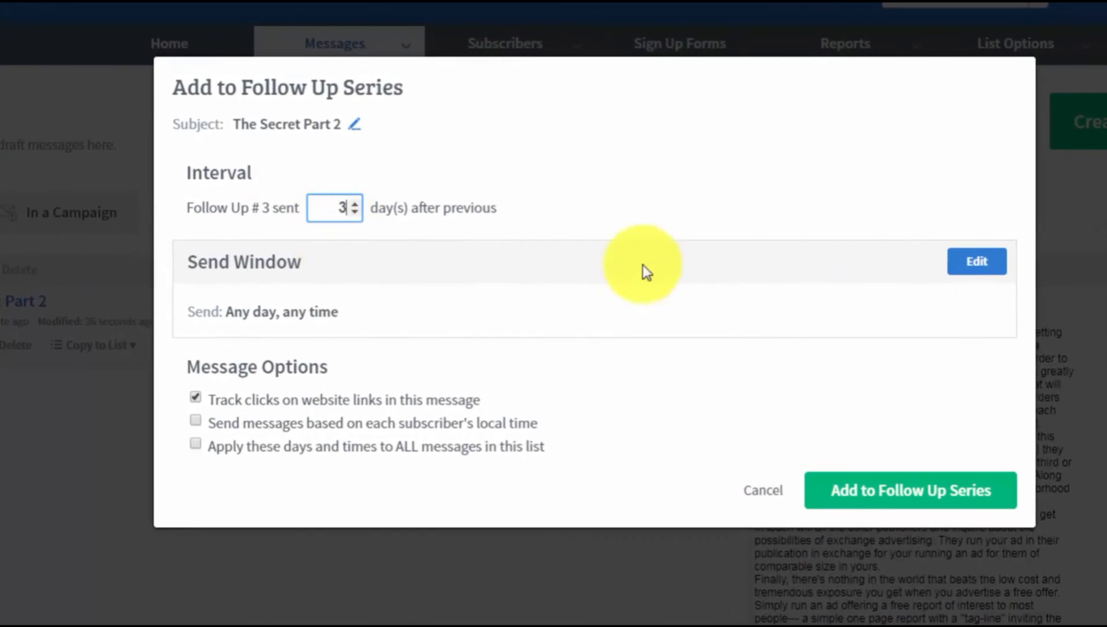
pyautogui.click(643, 225)
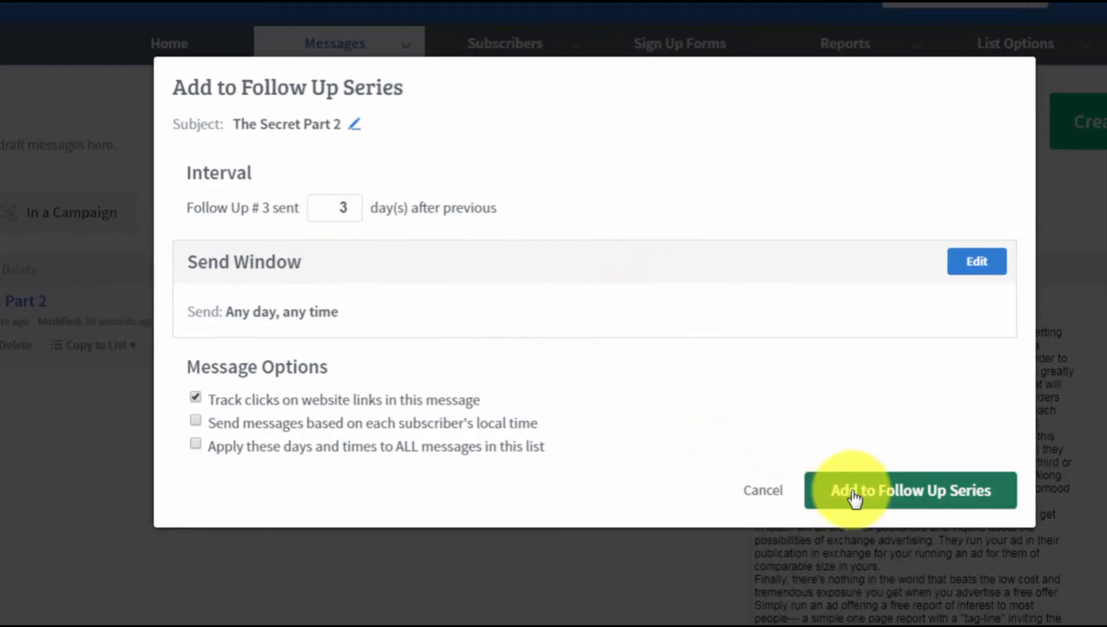
pyautogui.click(854, 492)
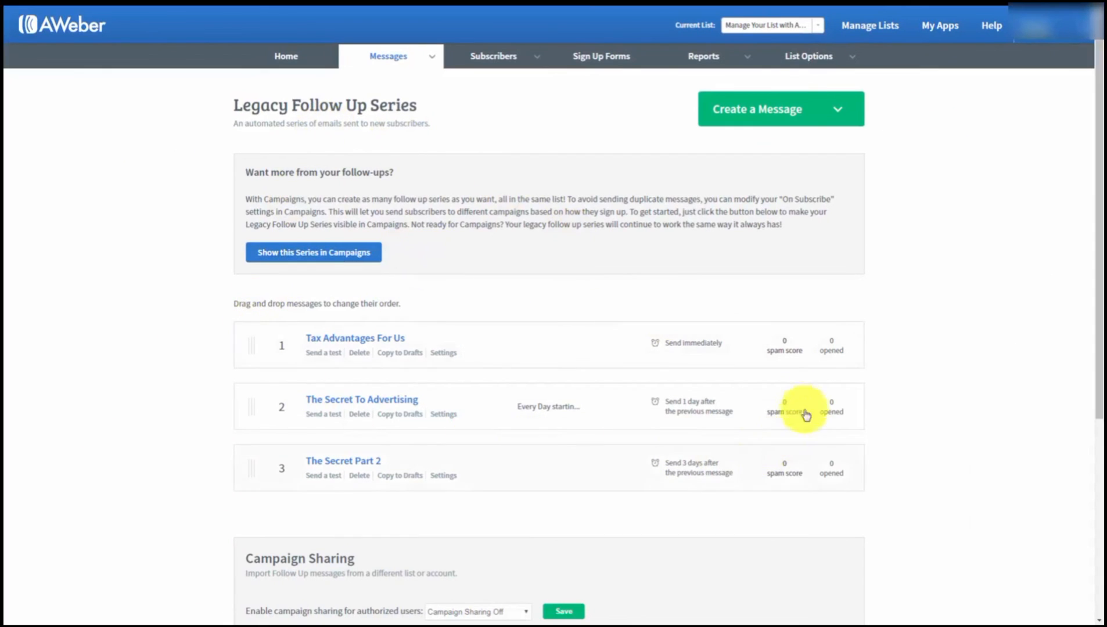
# - Set Campaign Sharing to Follow Ups Only and save the setting
pyautogui.scroll(-1, 267, 321)
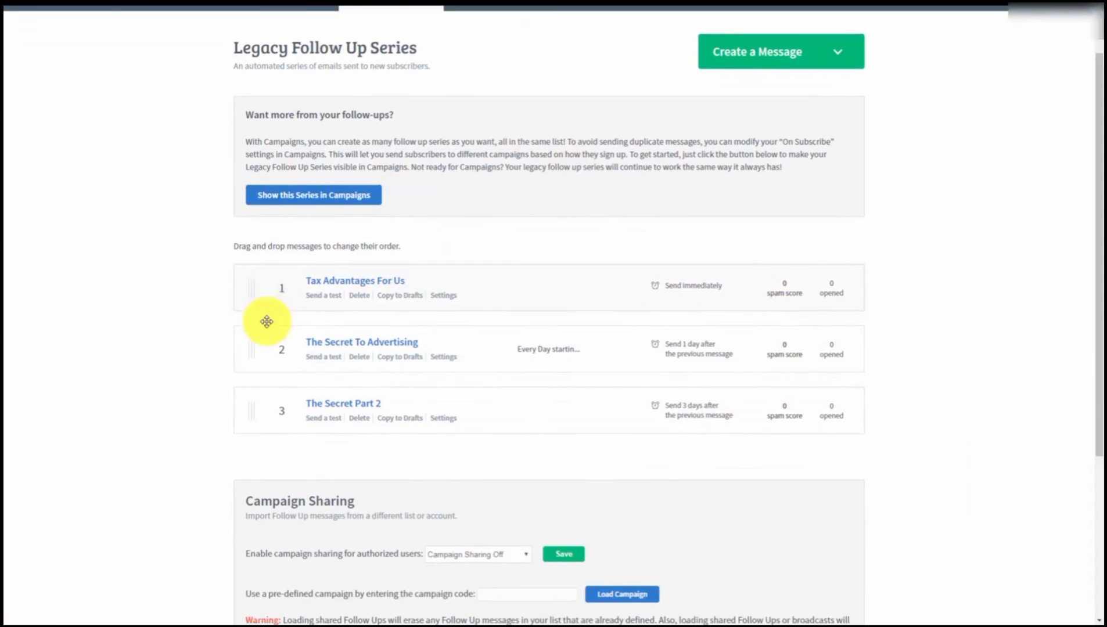
pyautogui.scroll(1, 267, 322)
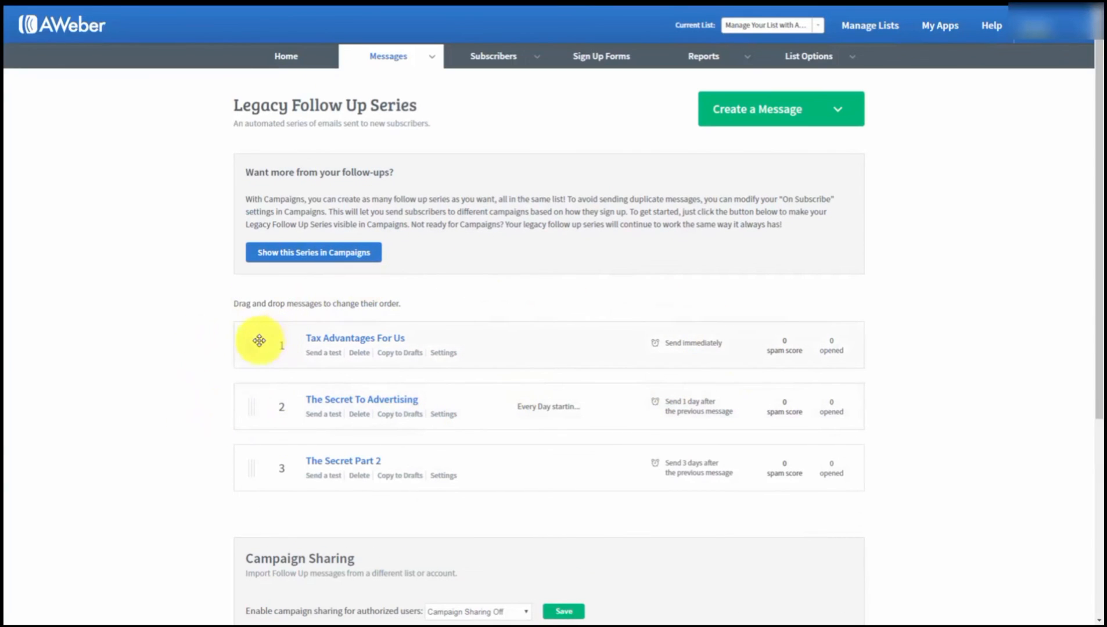
pyautogui.scroll(-1, 227, 343)
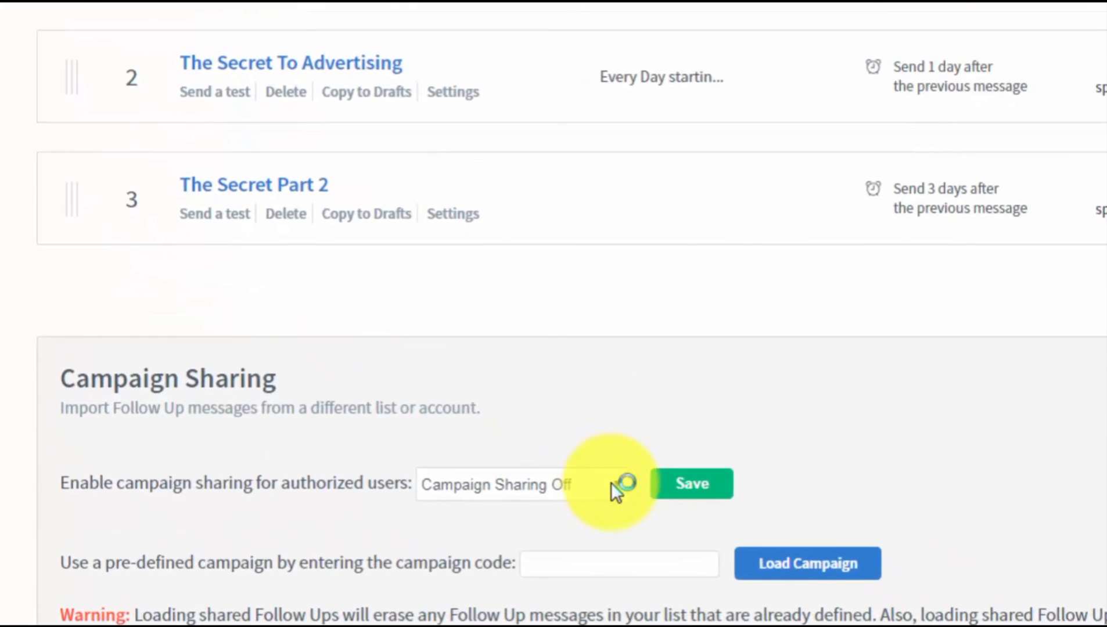
pyautogui.click(617, 483)
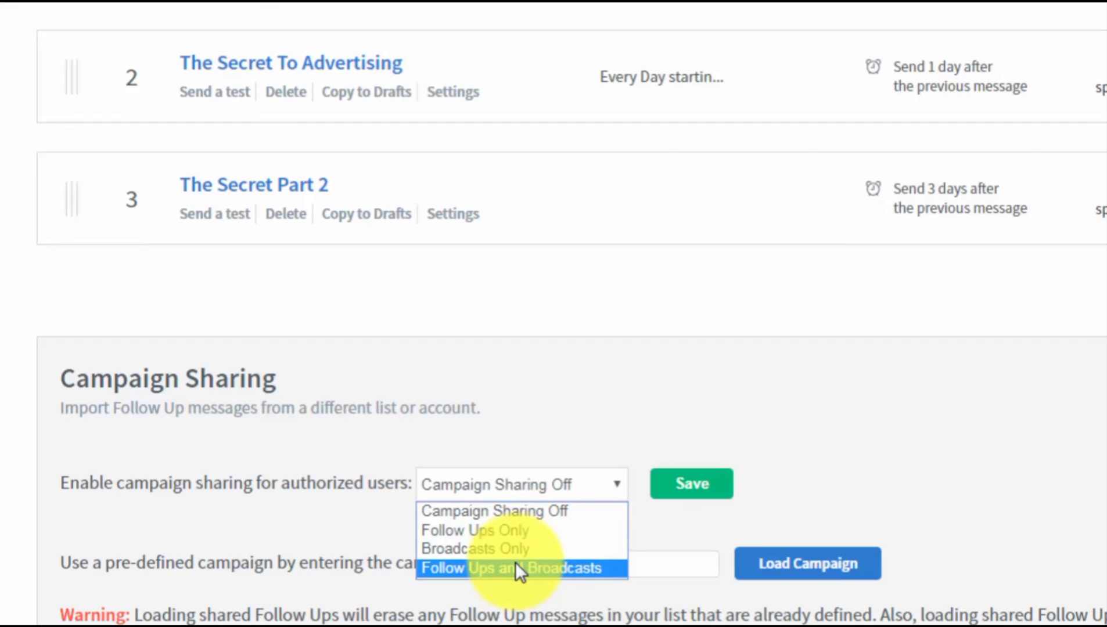
pyautogui.click(498, 533)
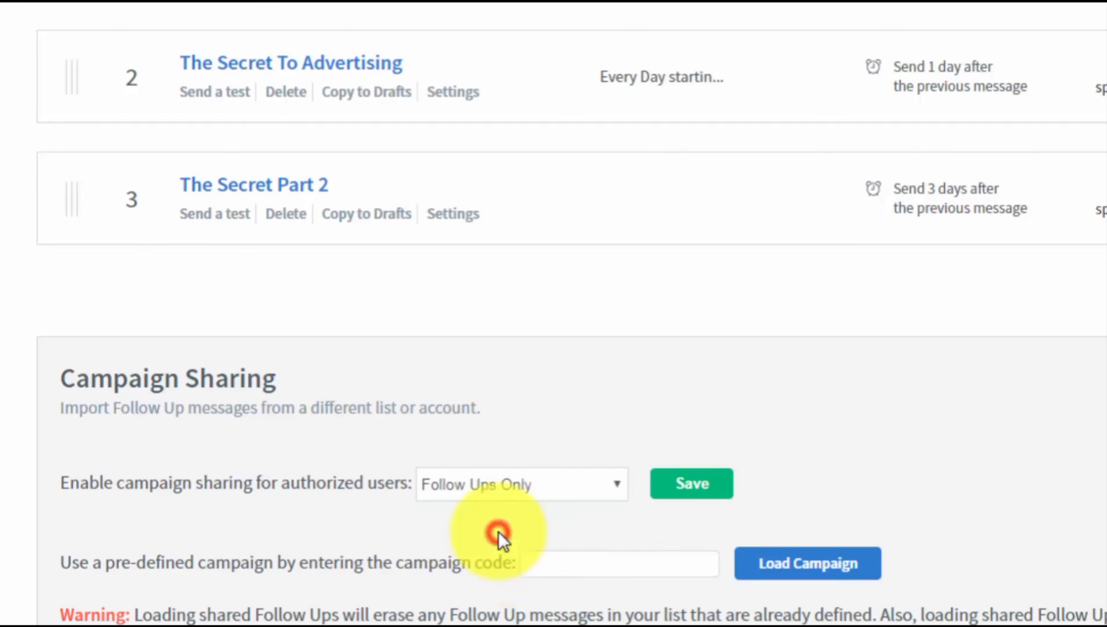
pyautogui.click(681, 493)
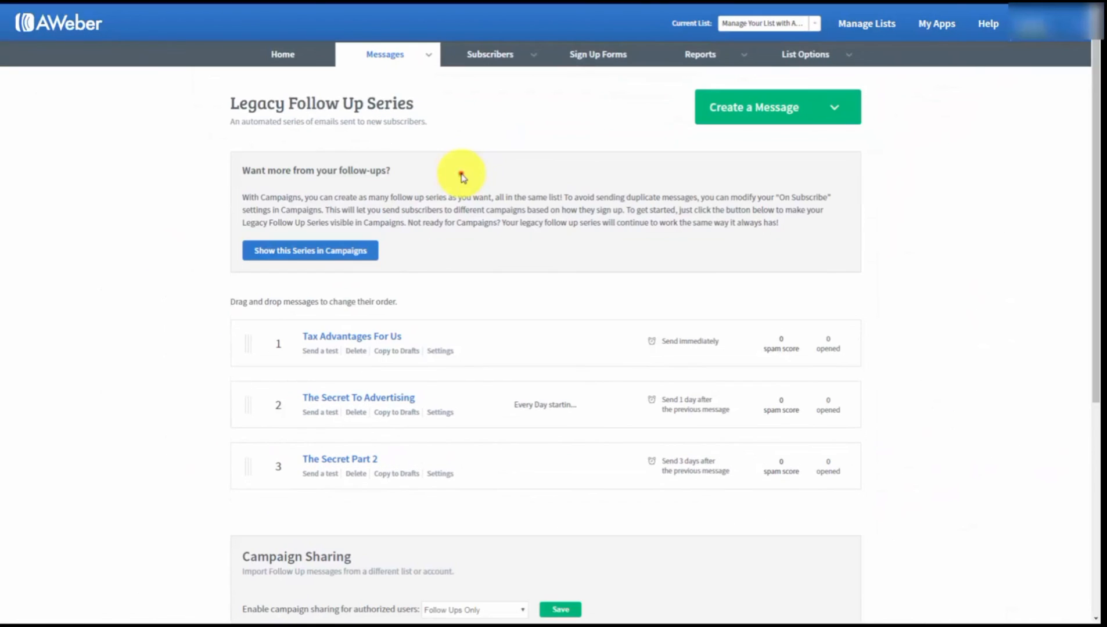
pyautogui.scroll(-2, 463, 178)
pyautogui.scroll(-1, 461, 175)
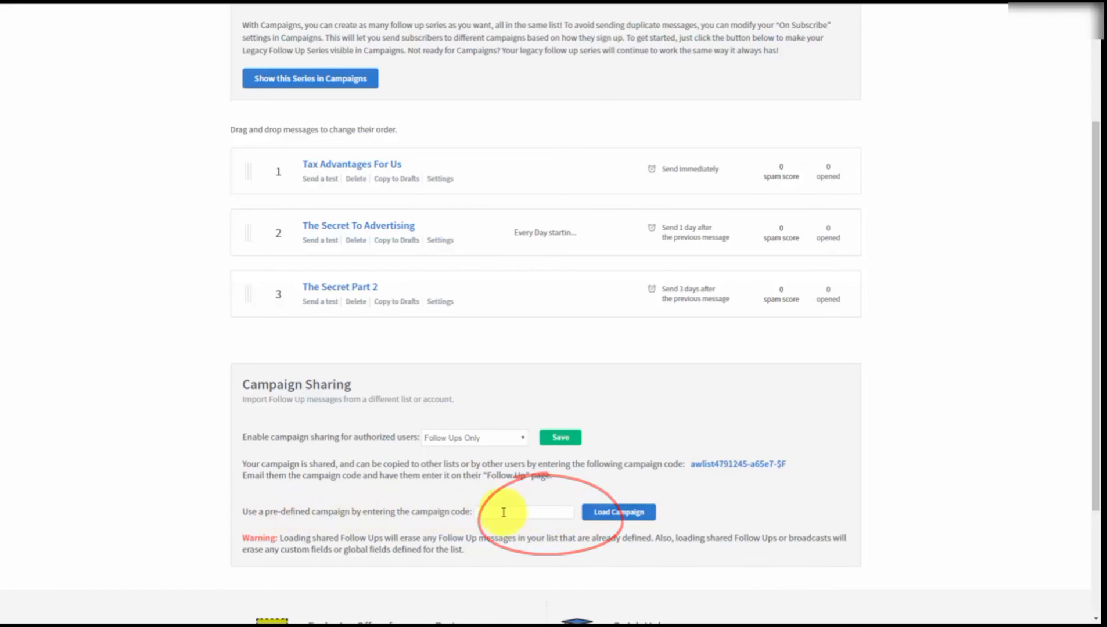
pyautogui.scroll(3, 752, 510)
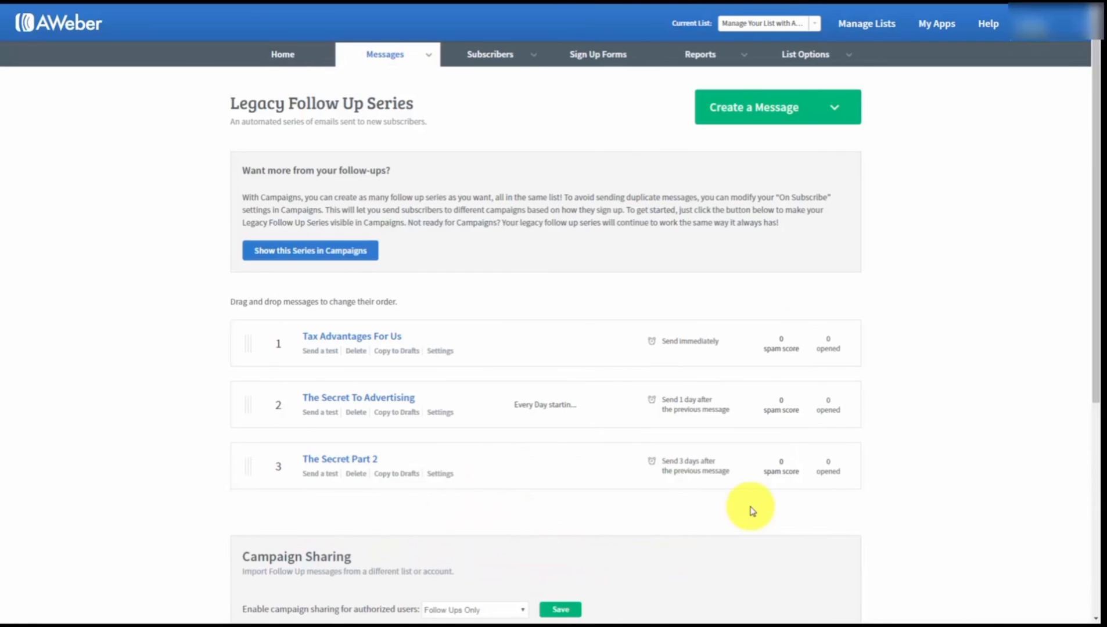